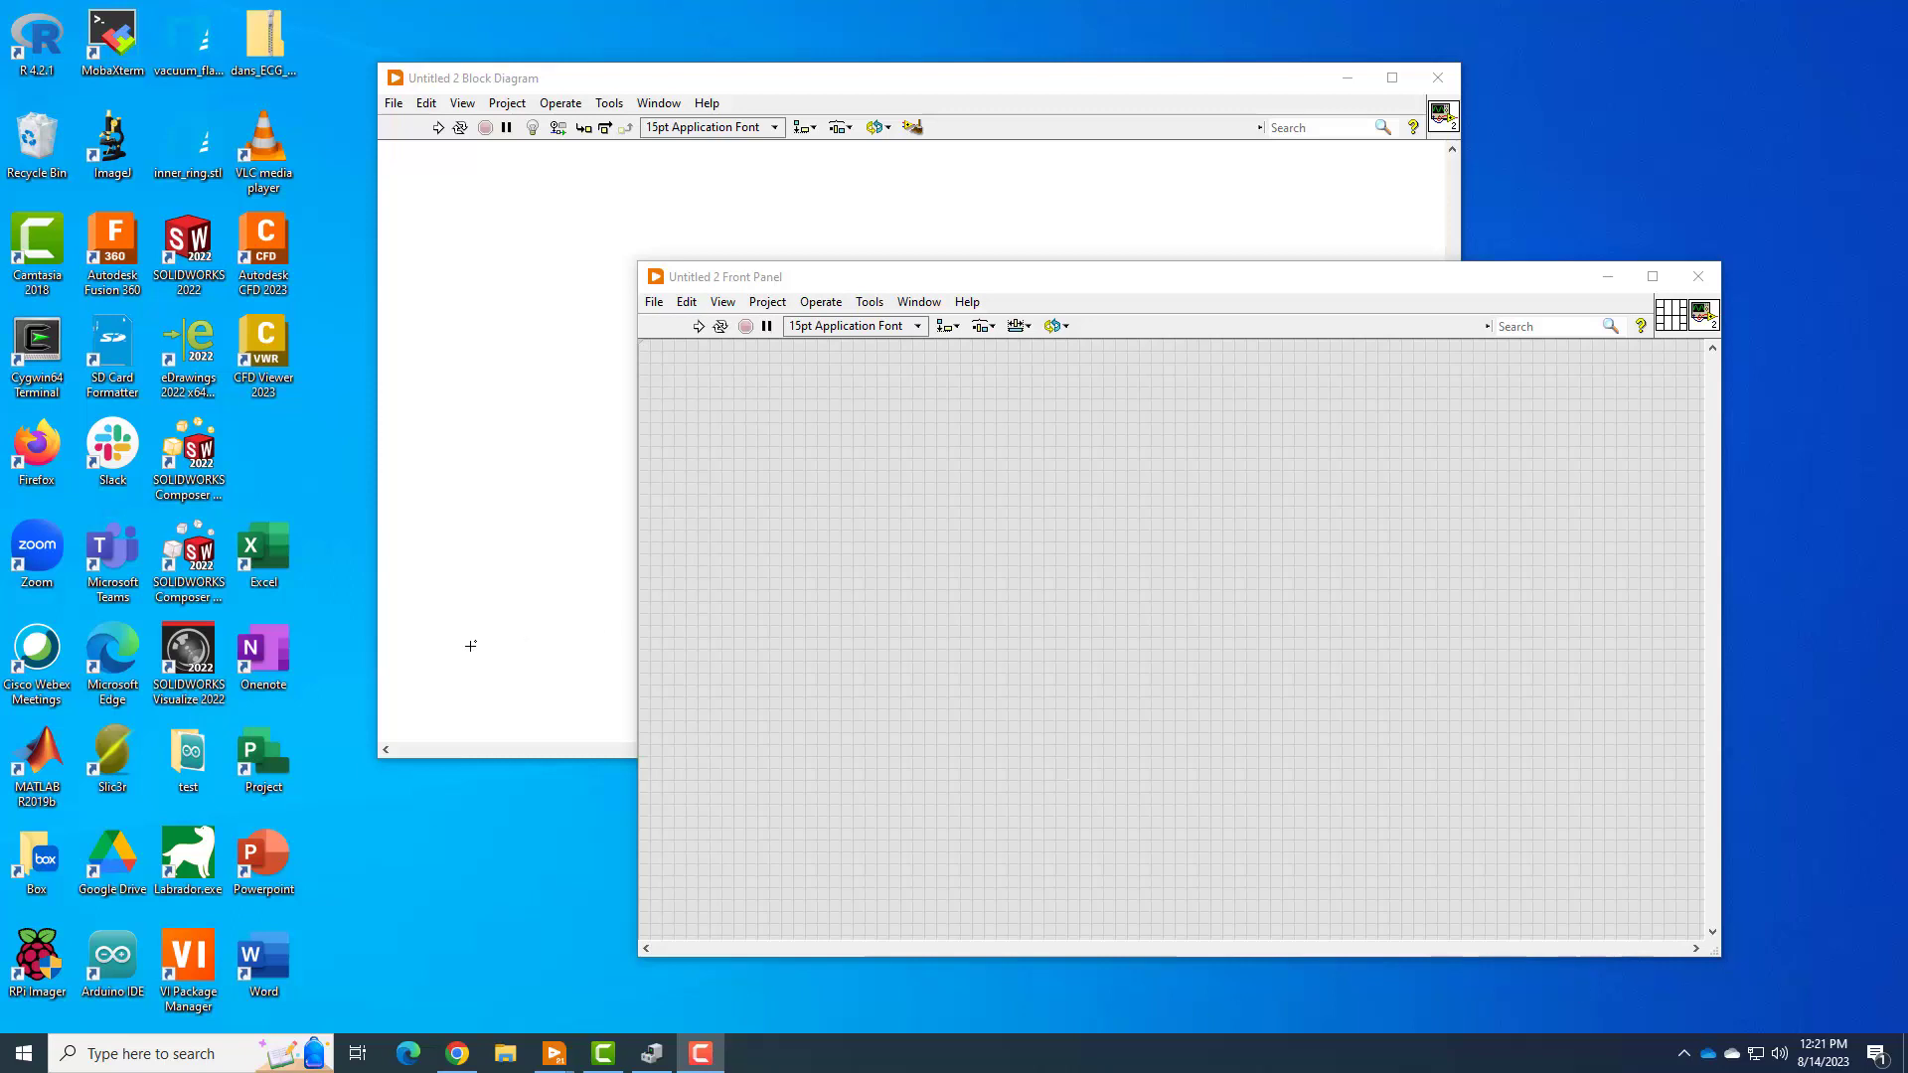
# Place a DAQ Assistant from Measurement I/O » NI DAQmx onto the Untitled 2 block diagram
pyautogui.click(564, 465)
pyautogui.rightClick(565, 465)
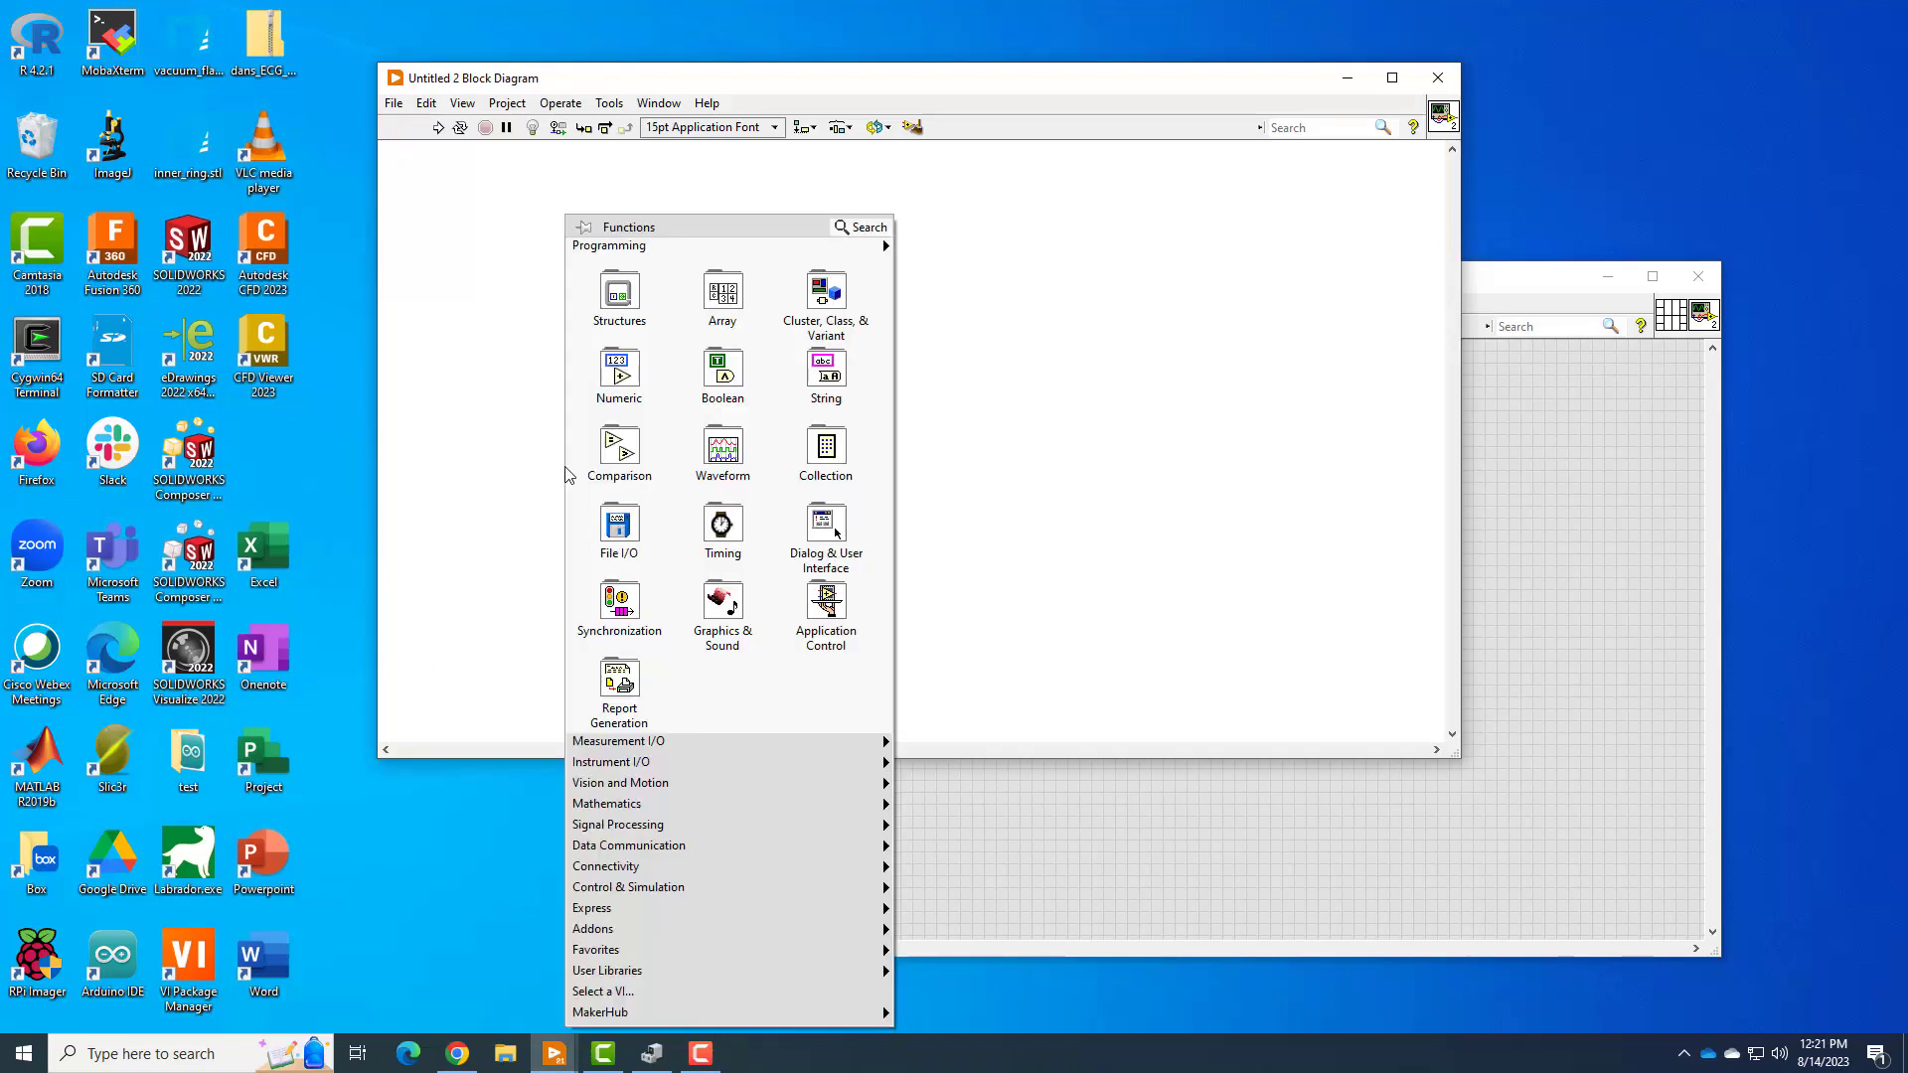
pyautogui.moveTo(624, 755)
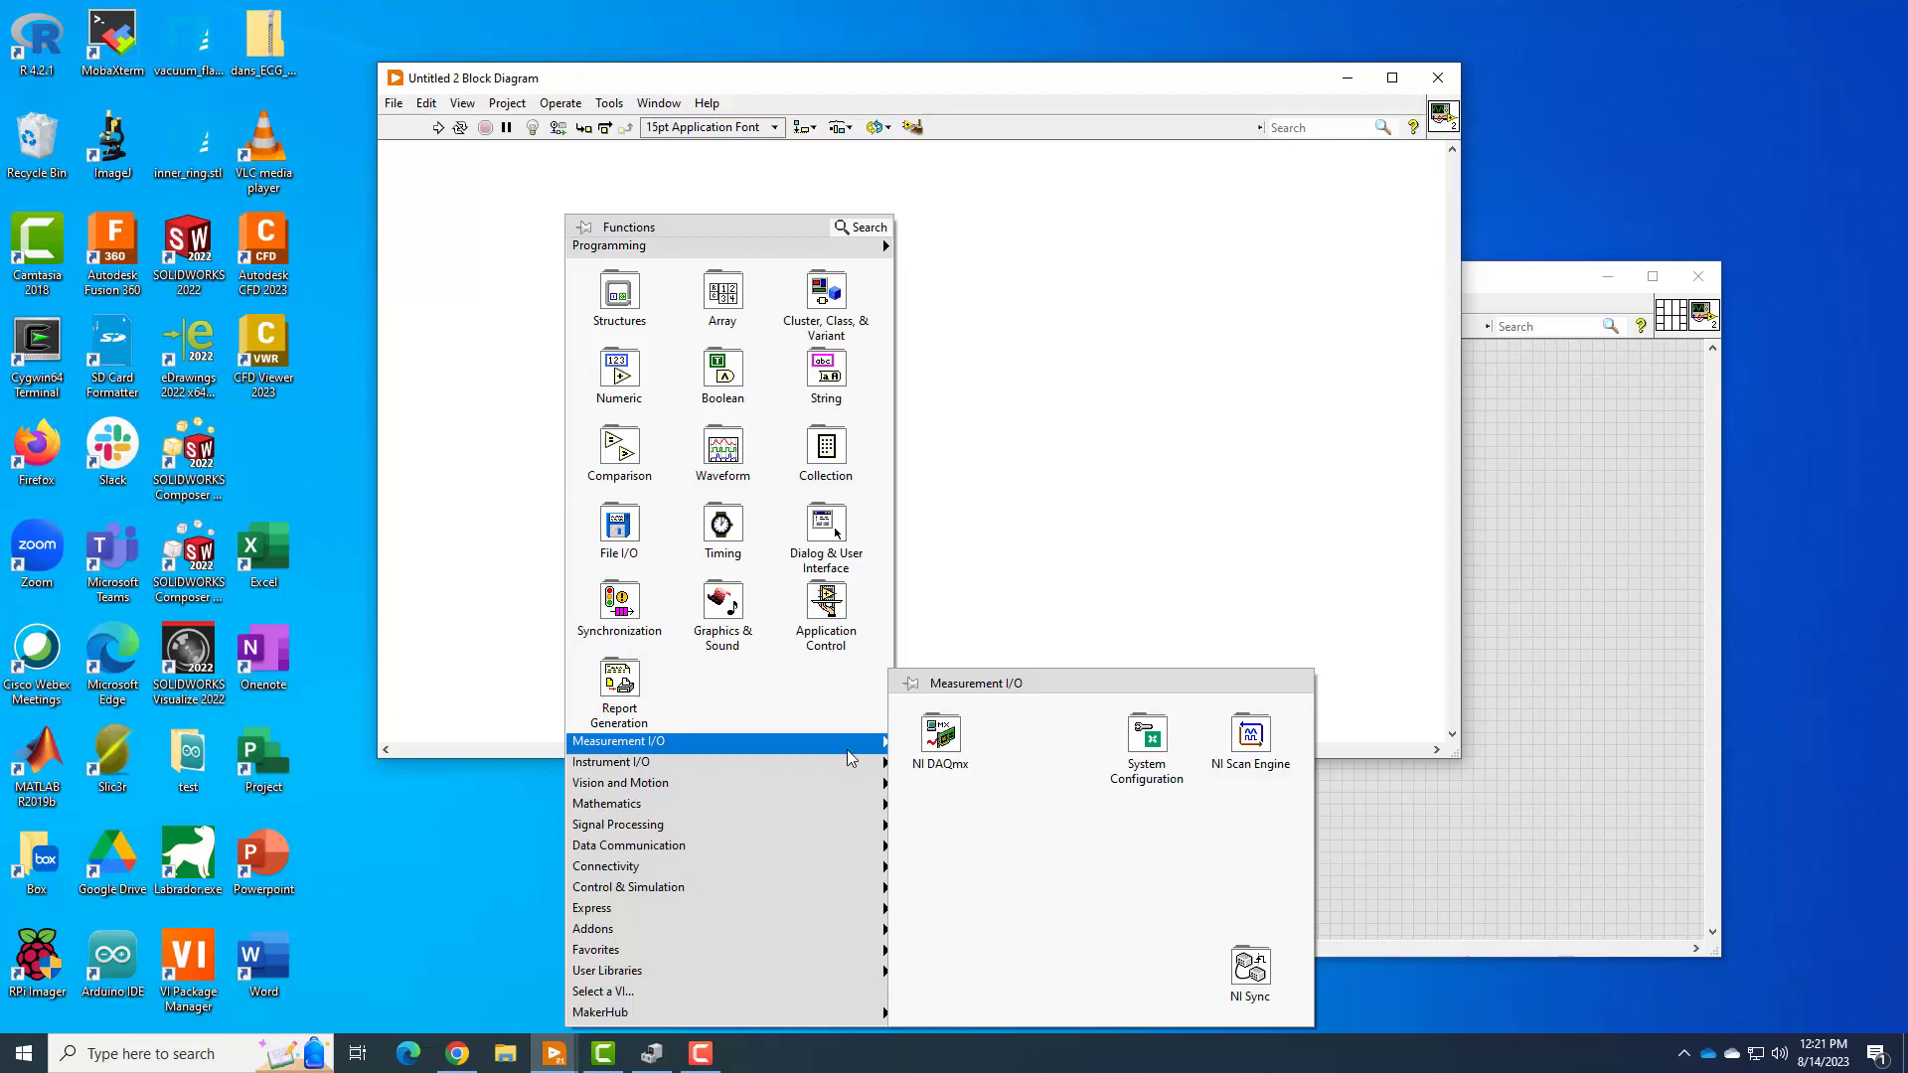
pyautogui.moveTo(957, 745)
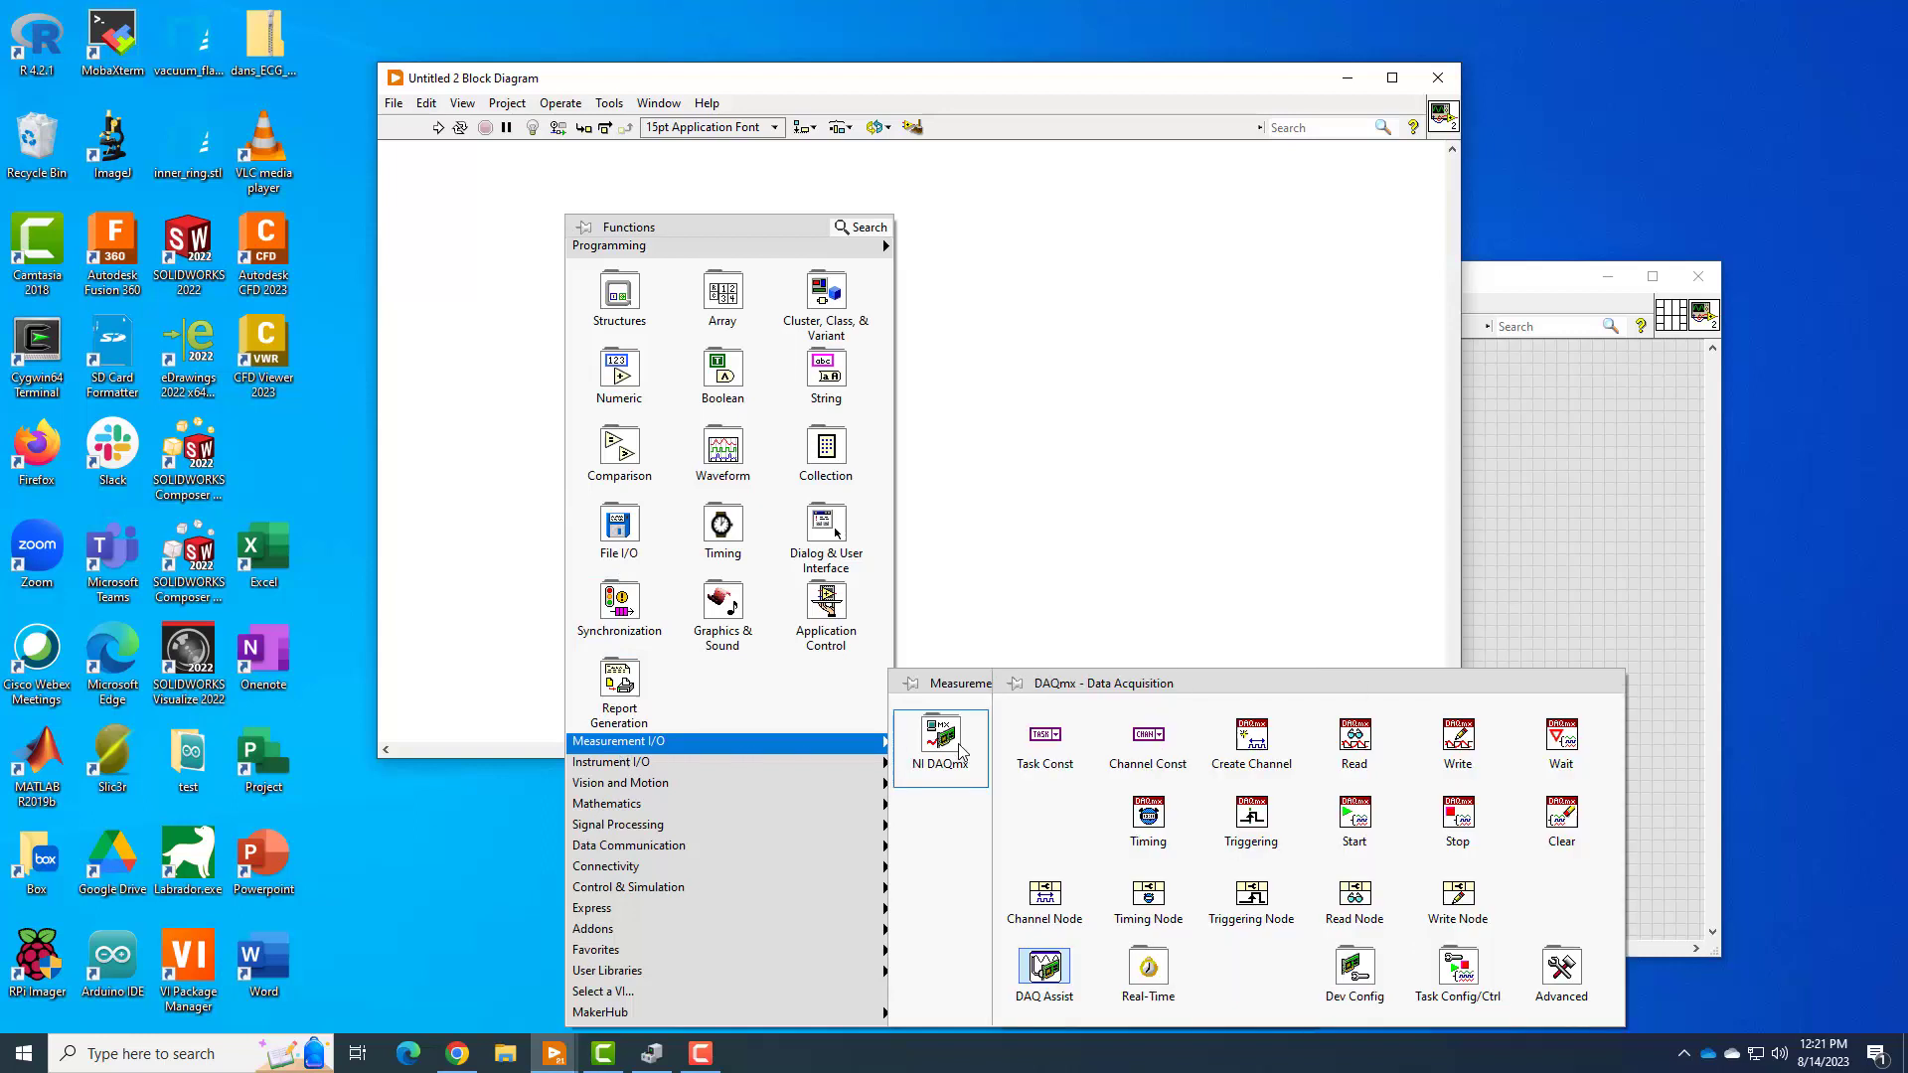
pyautogui.click(1038, 906)
pyautogui.click(781, 370)
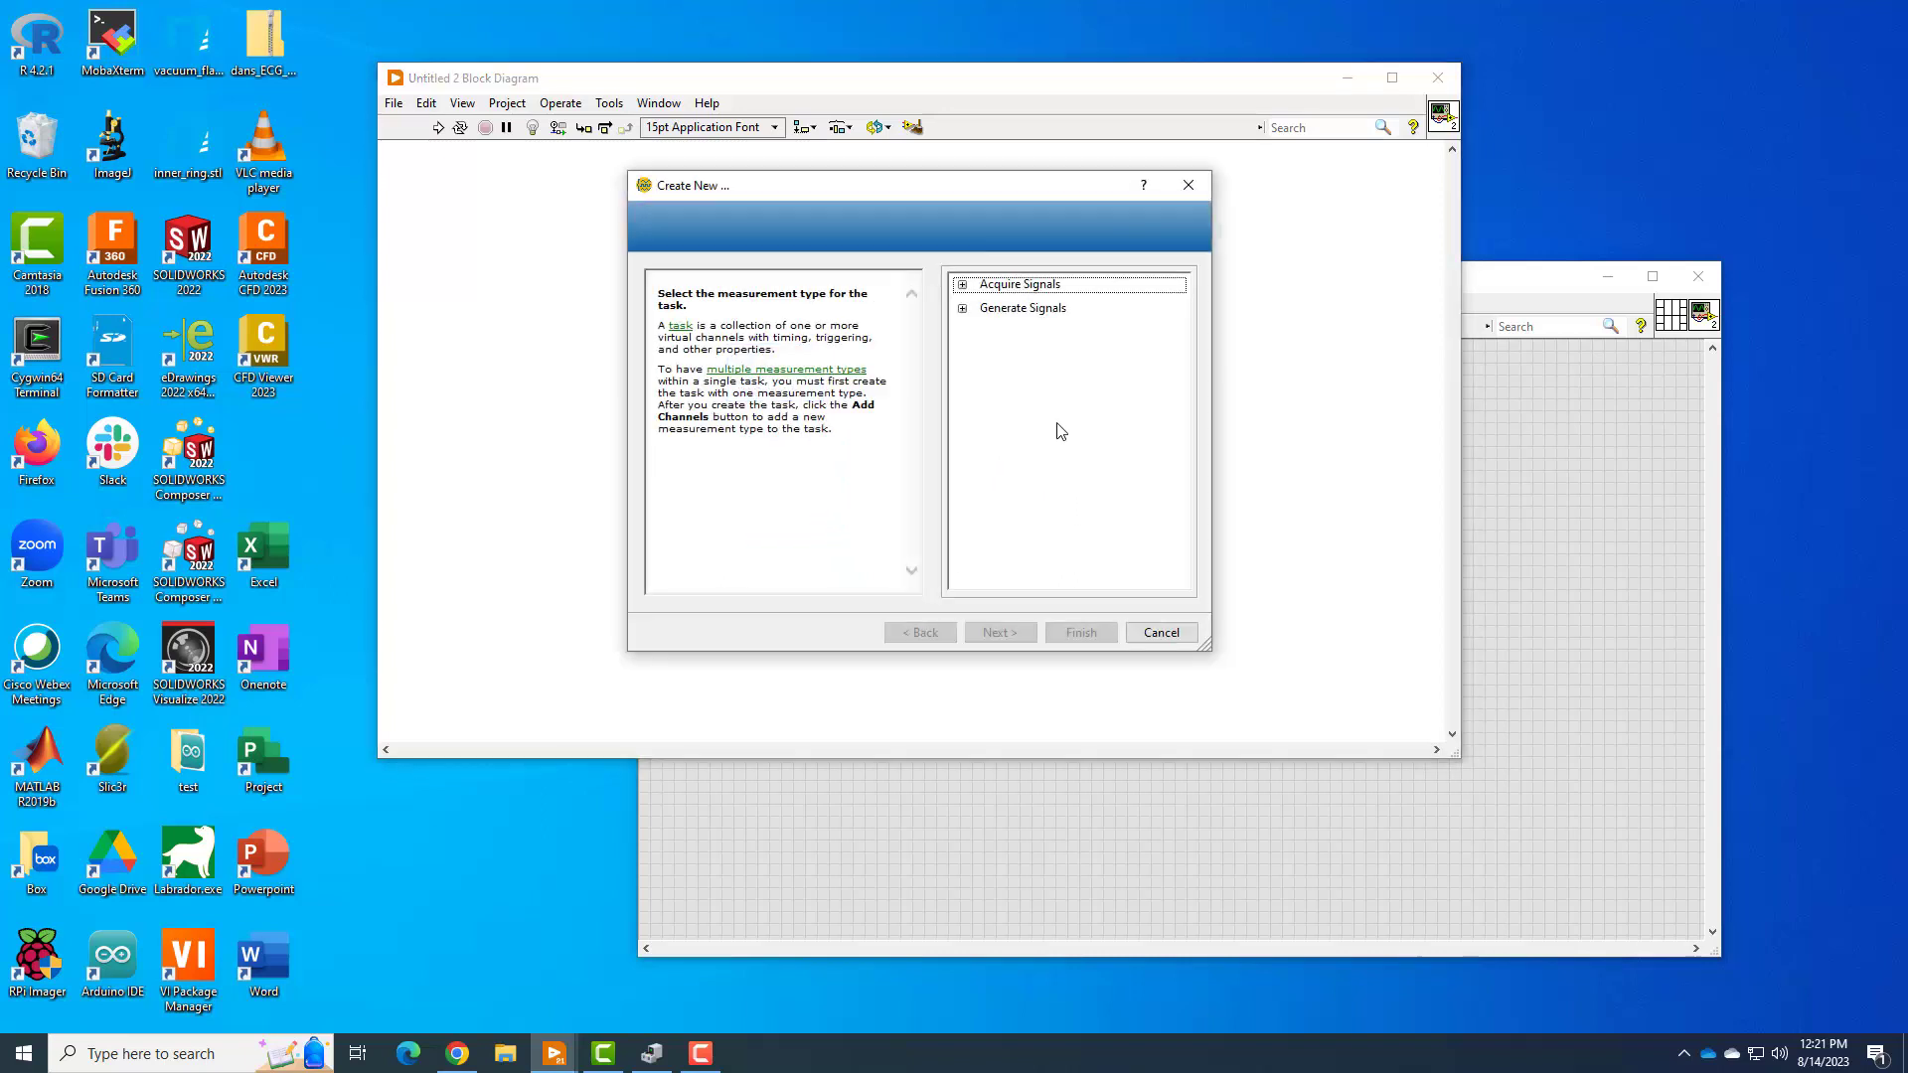
# Browse Acquire Signals » Analog Input » Voltage channels, then cancel the task setup
pyautogui.click(963, 287)
pyautogui.click(1034, 310)
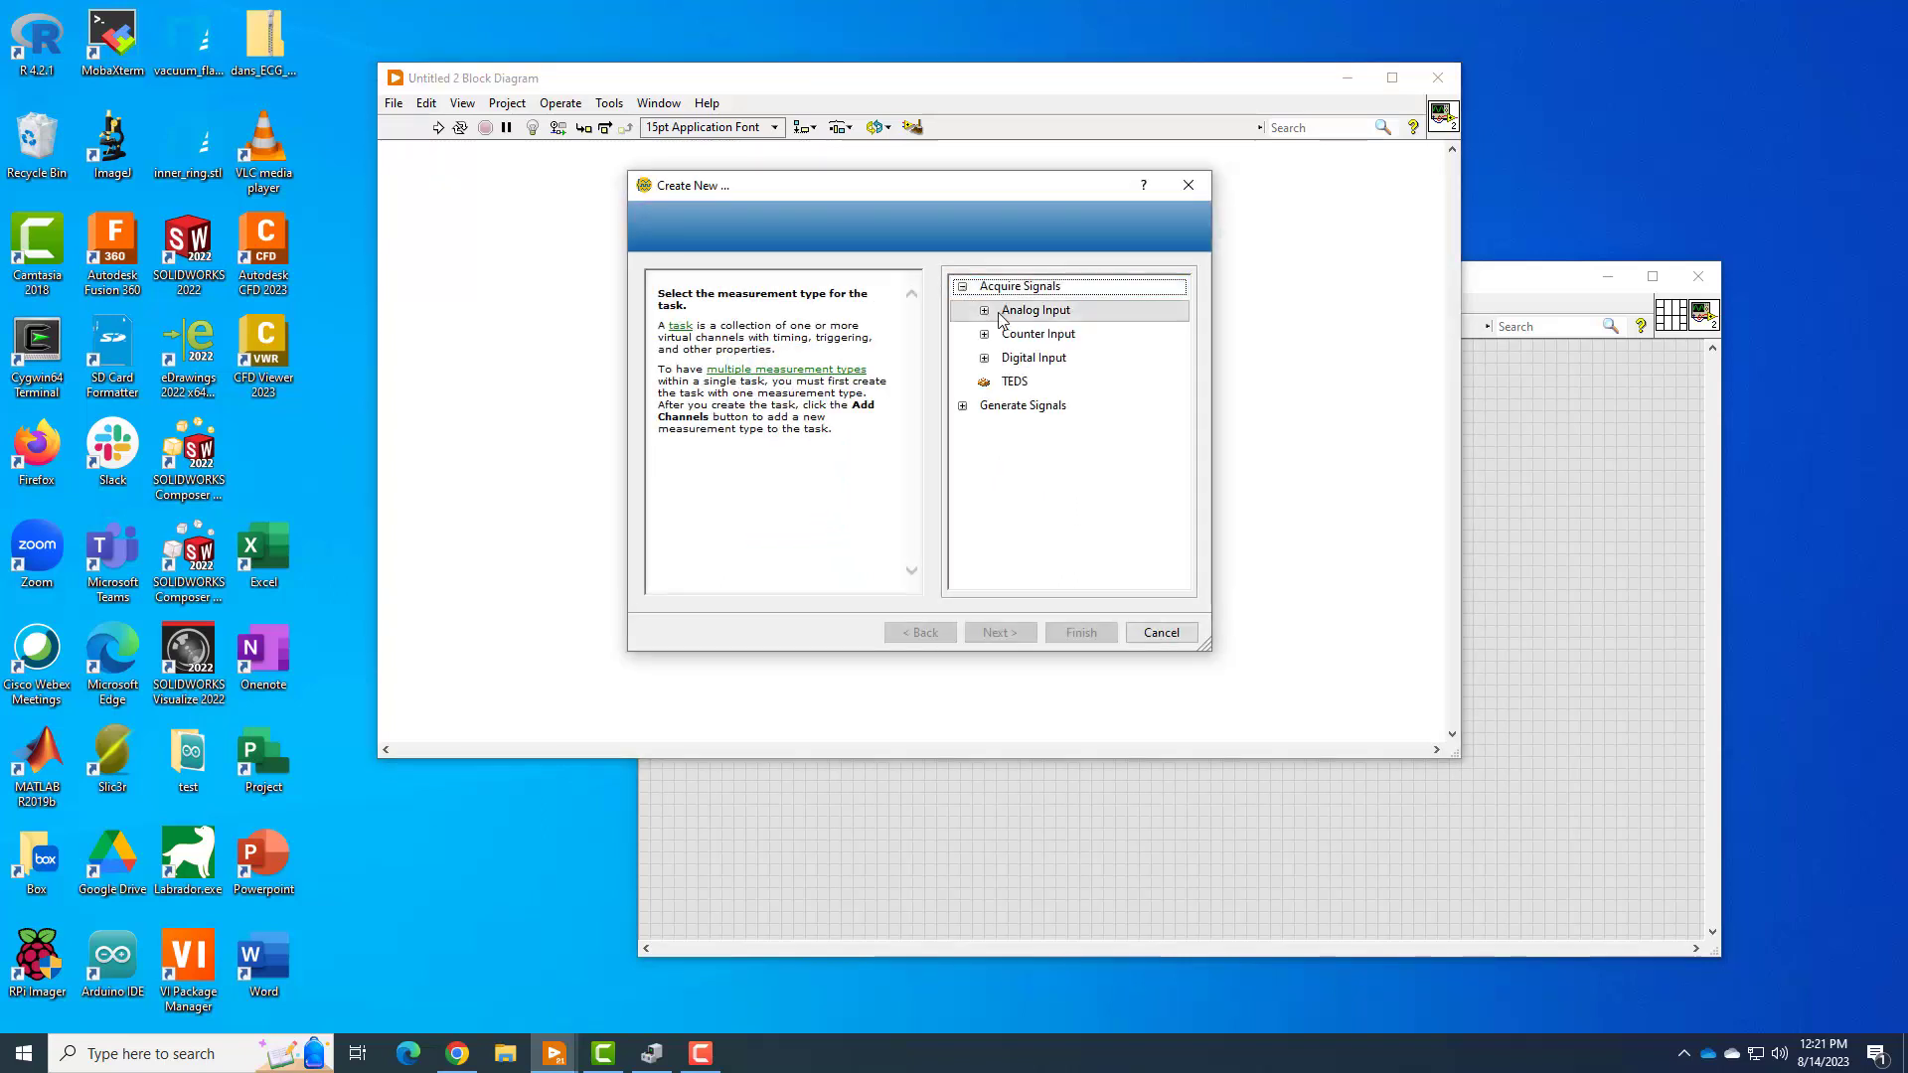
pyautogui.click(983, 311)
pyautogui.click(1022, 343)
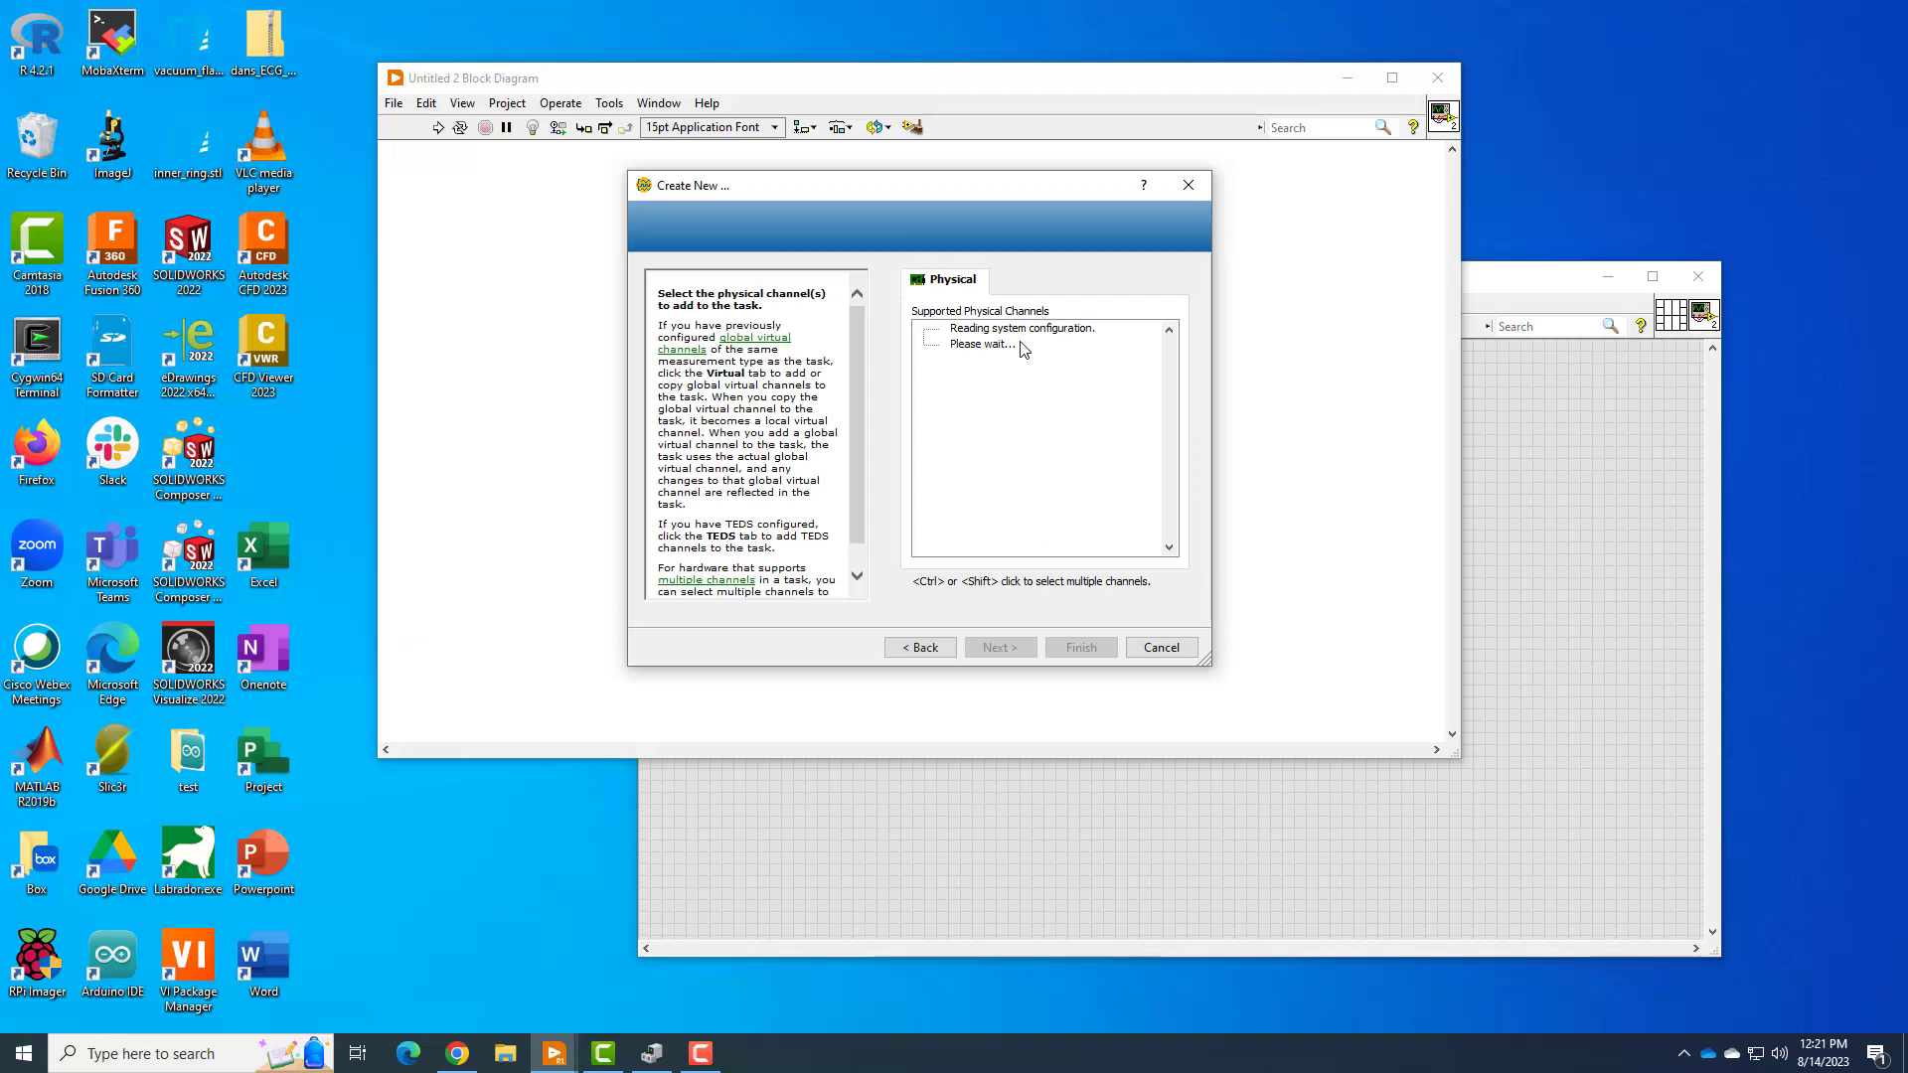
pyautogui.click(1161, 648)
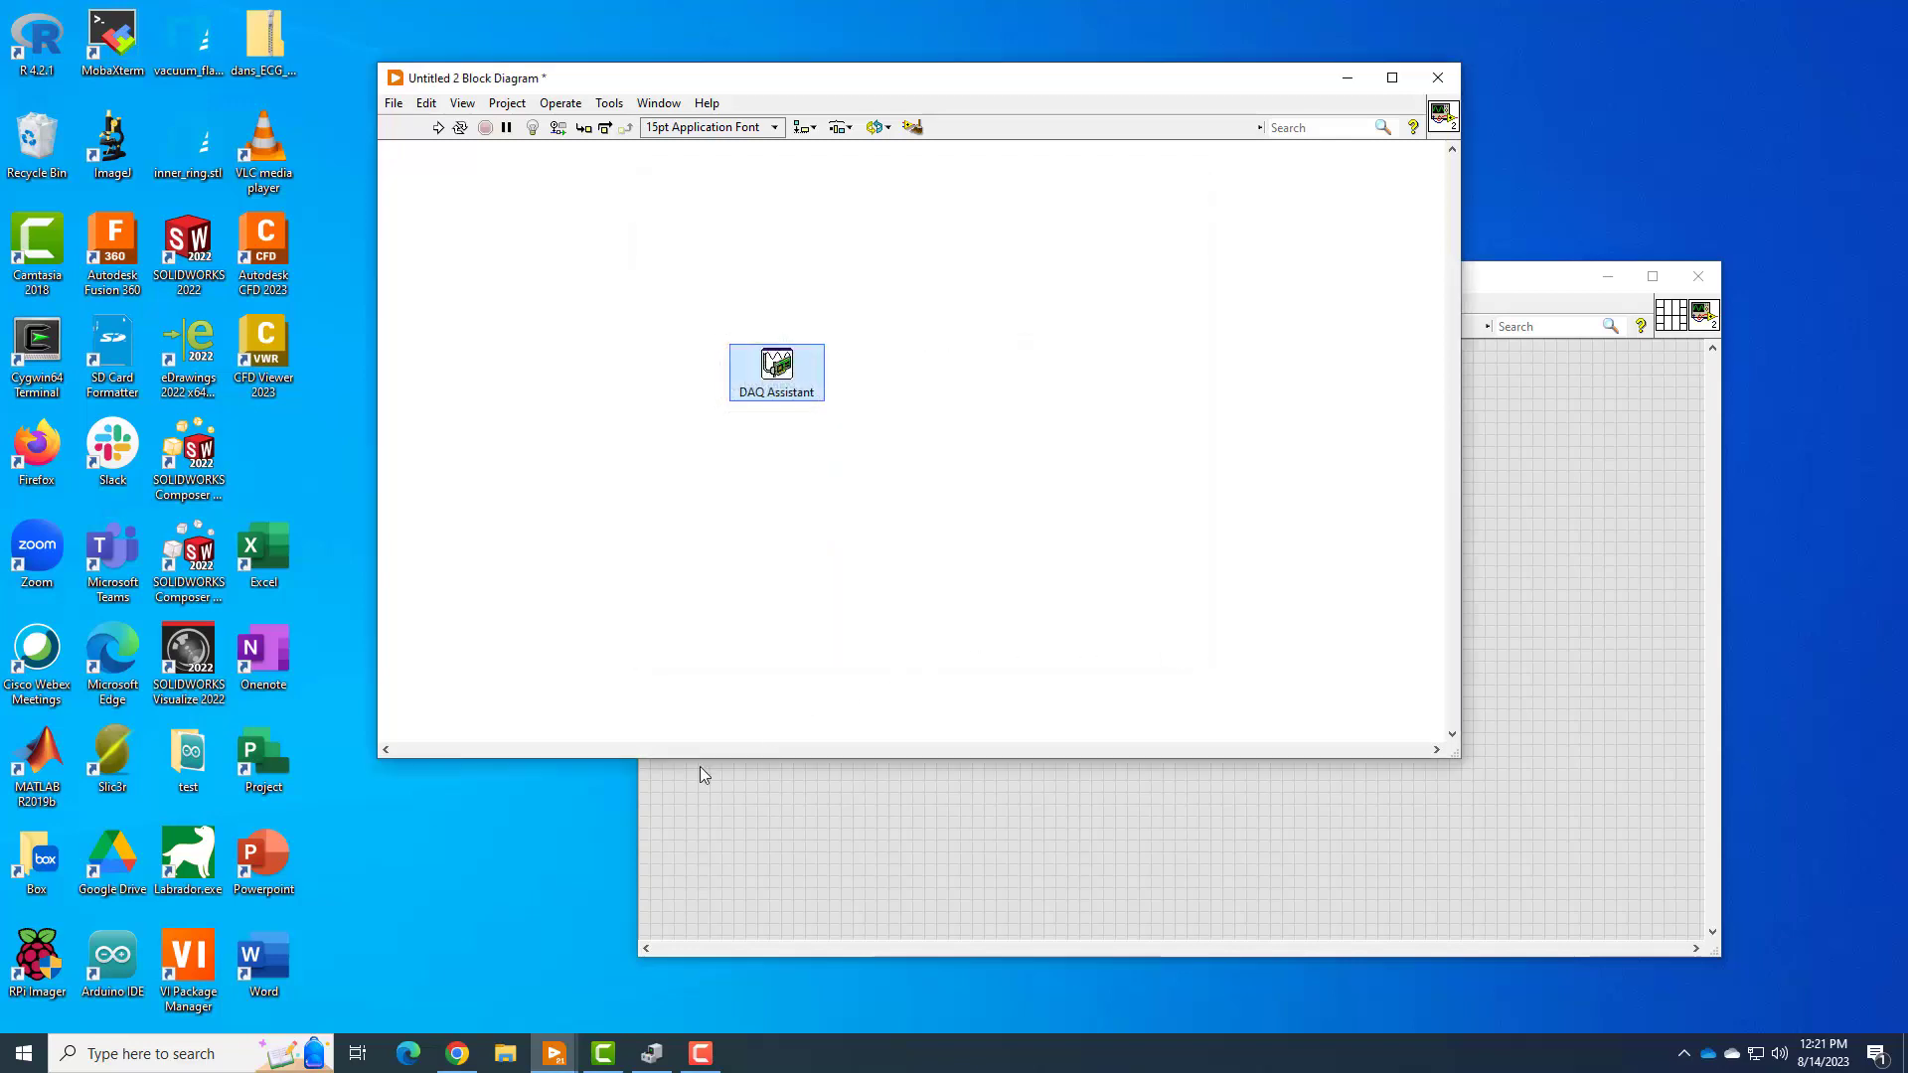
# Launch NI ELVISmx Instrument Launcher via an 'elvi' search and open its Digital Multimeter
pyautogui.click(174, 1049)
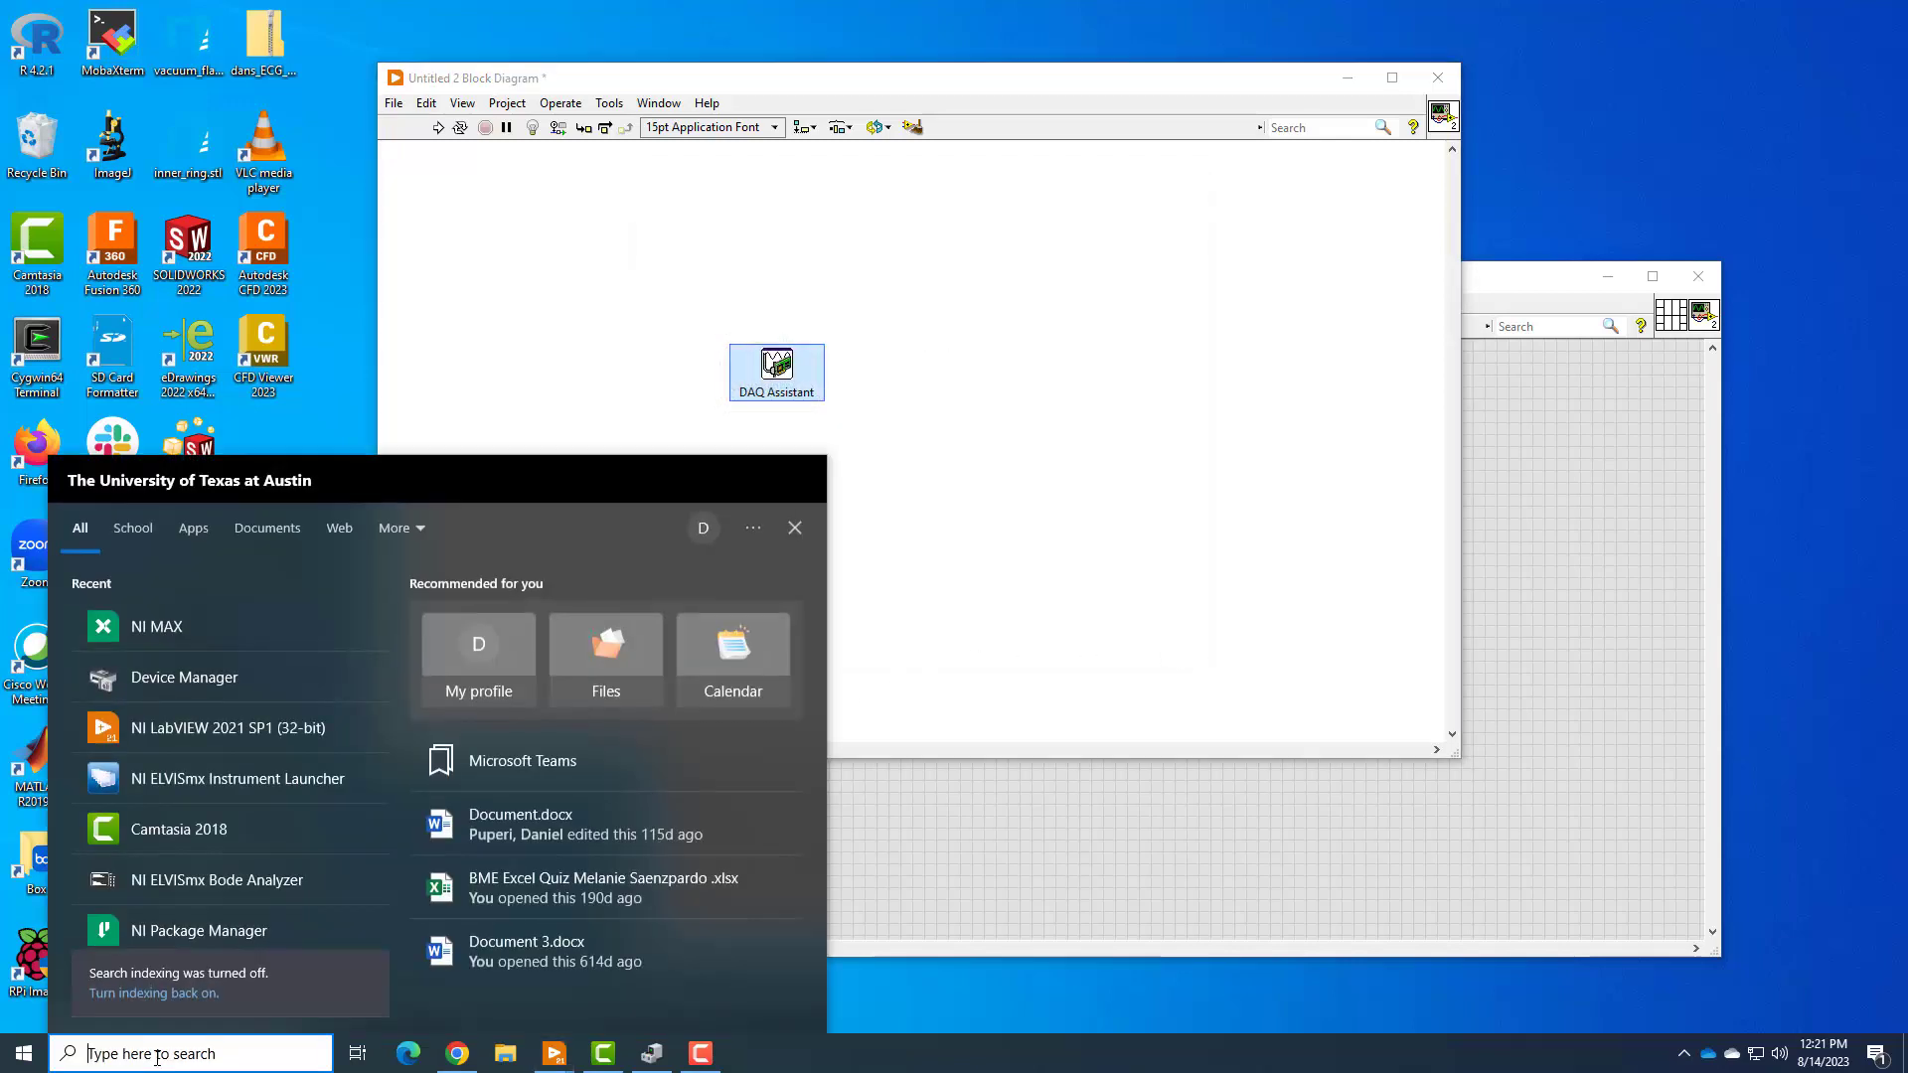
pyautogui.write('elvi')
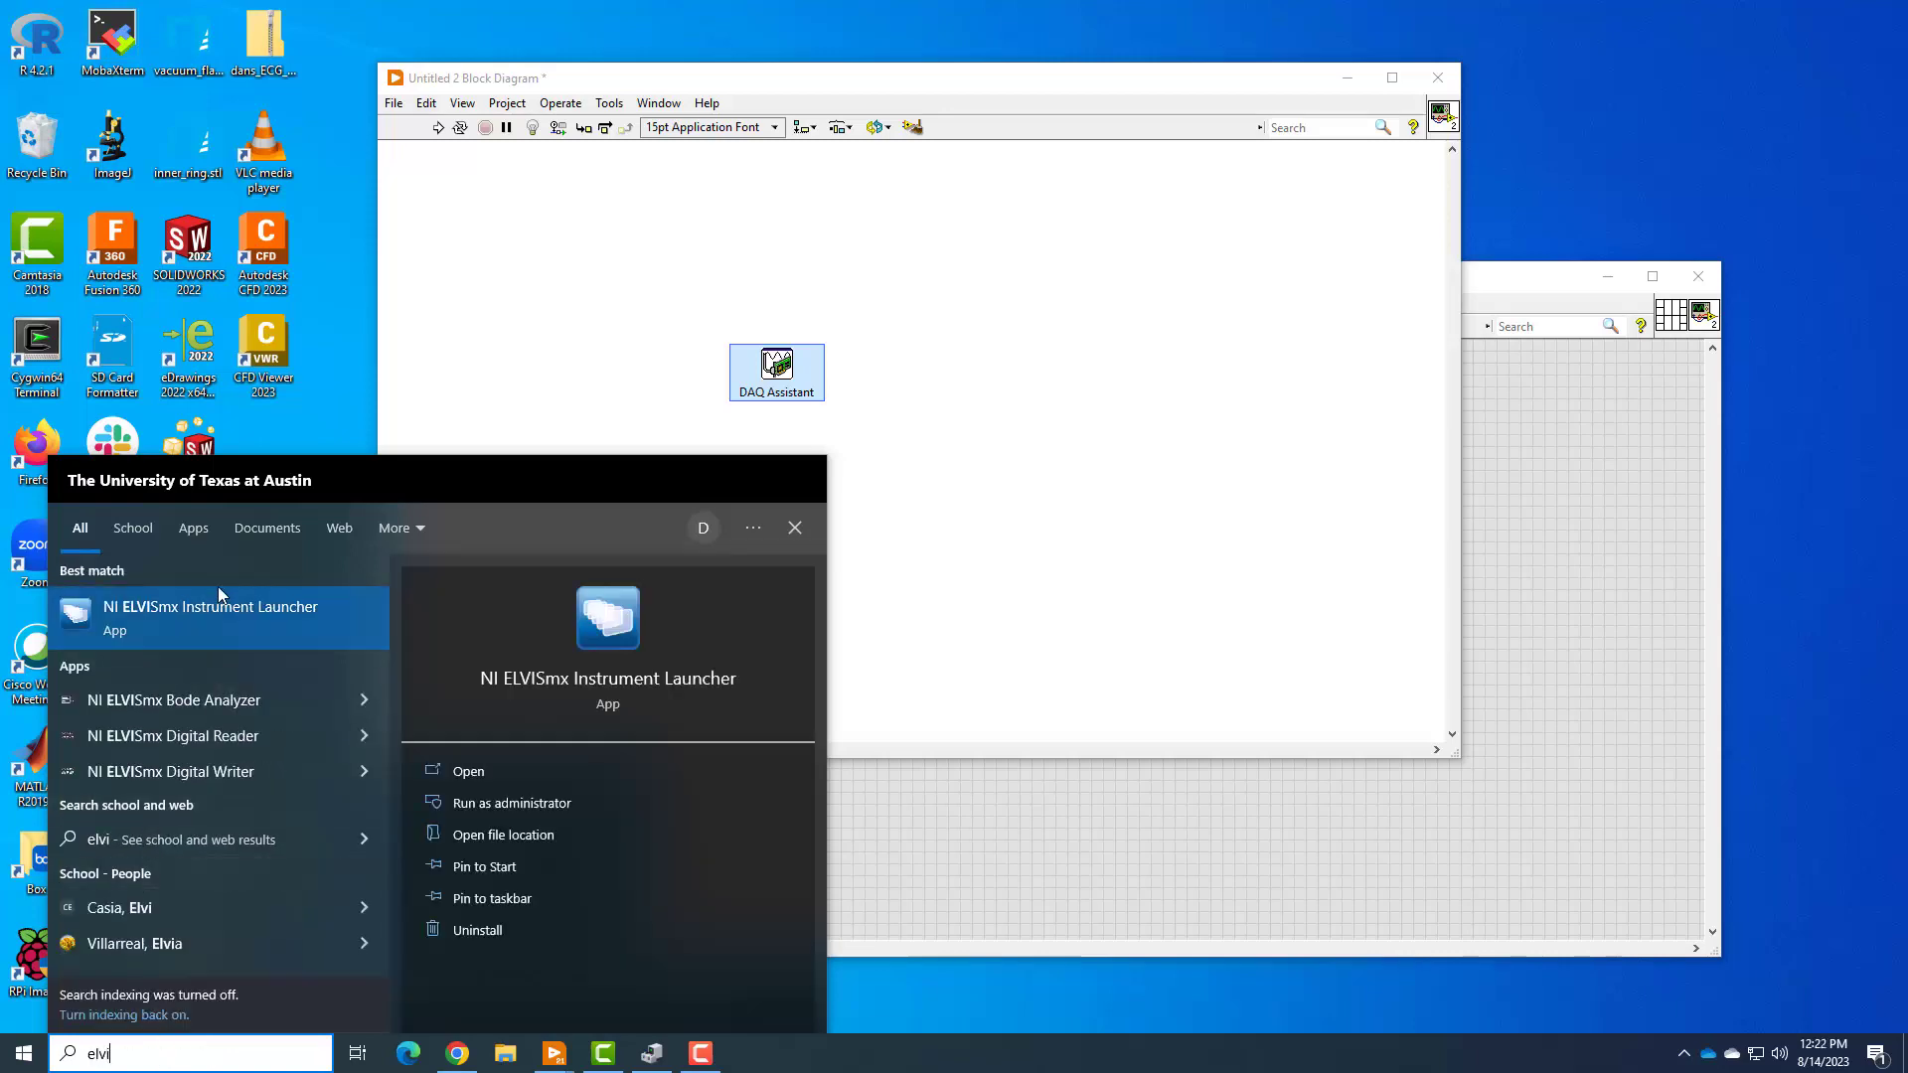
pyautogui.click(189, 636)
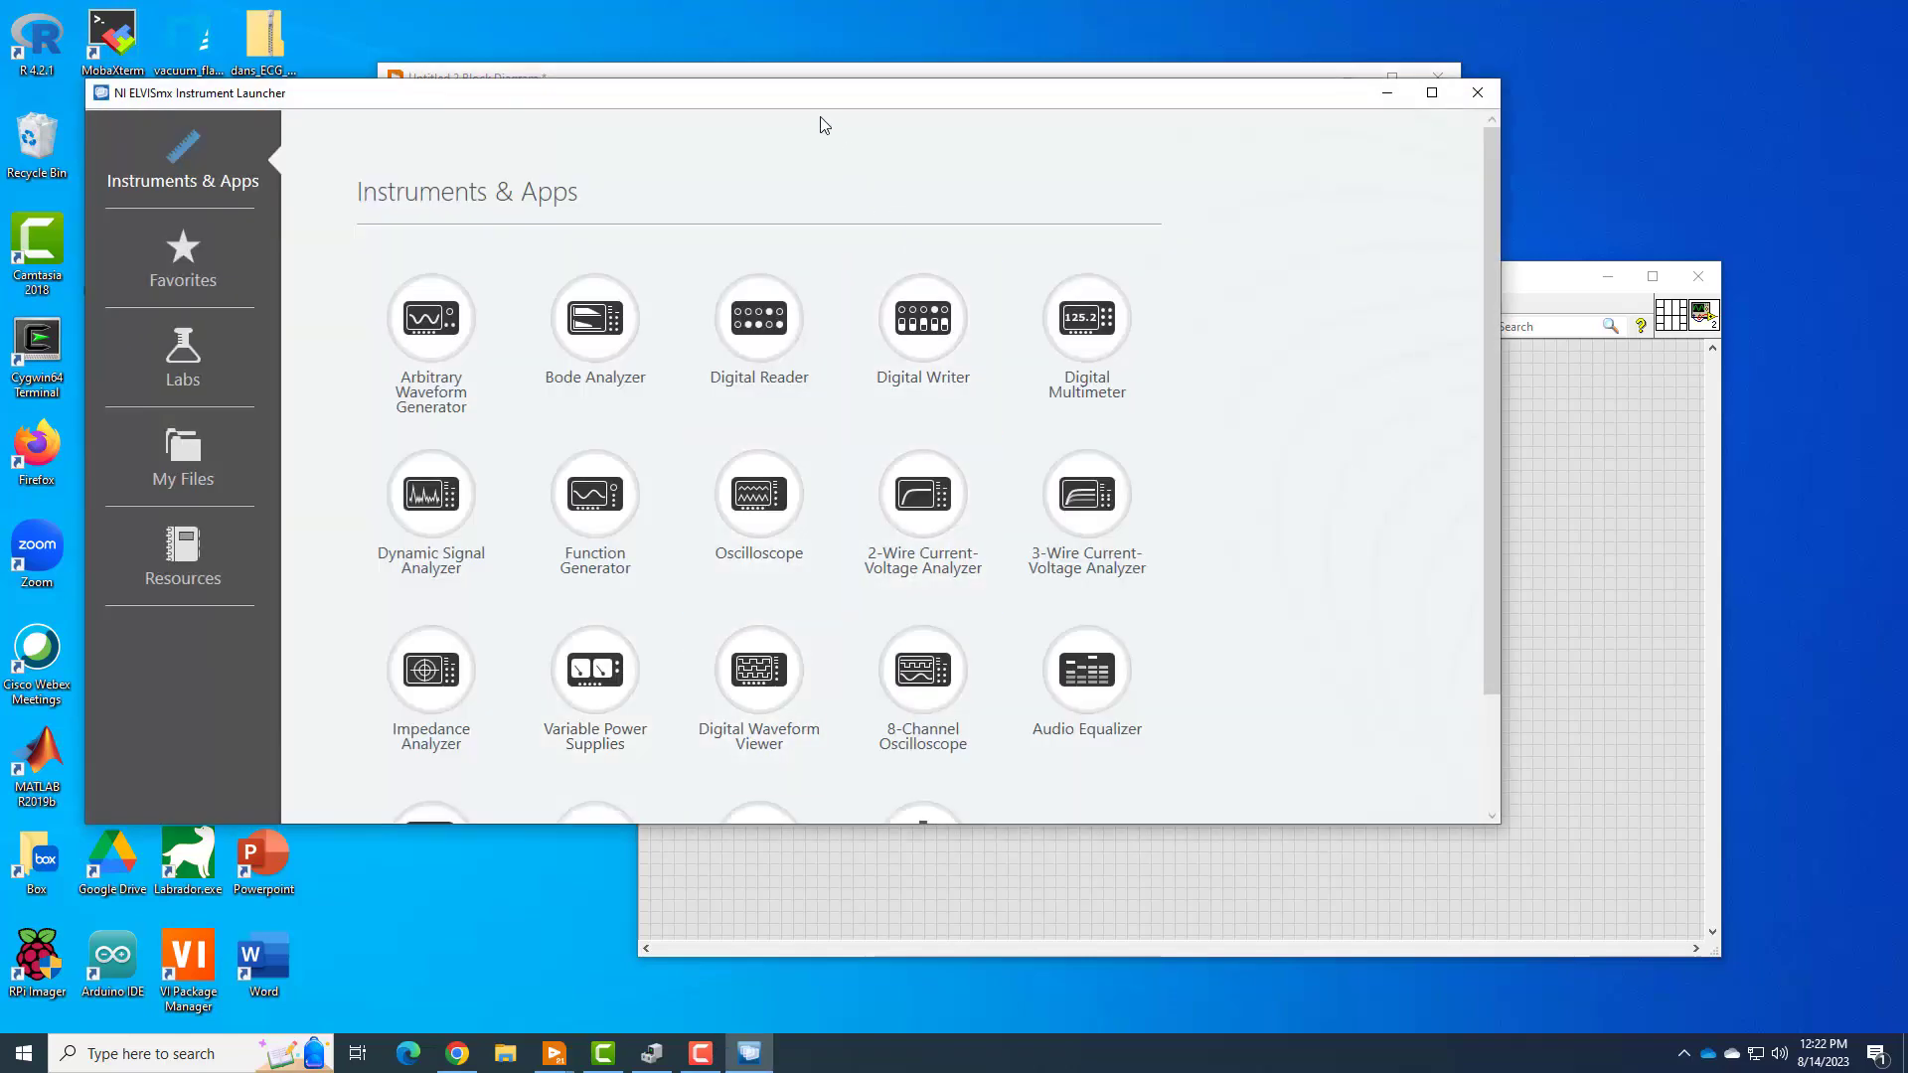
pyautogui.moveTo(821, 111); pyautogui.dragTo(1088, 157)
pyautogui.click(1342, 373)
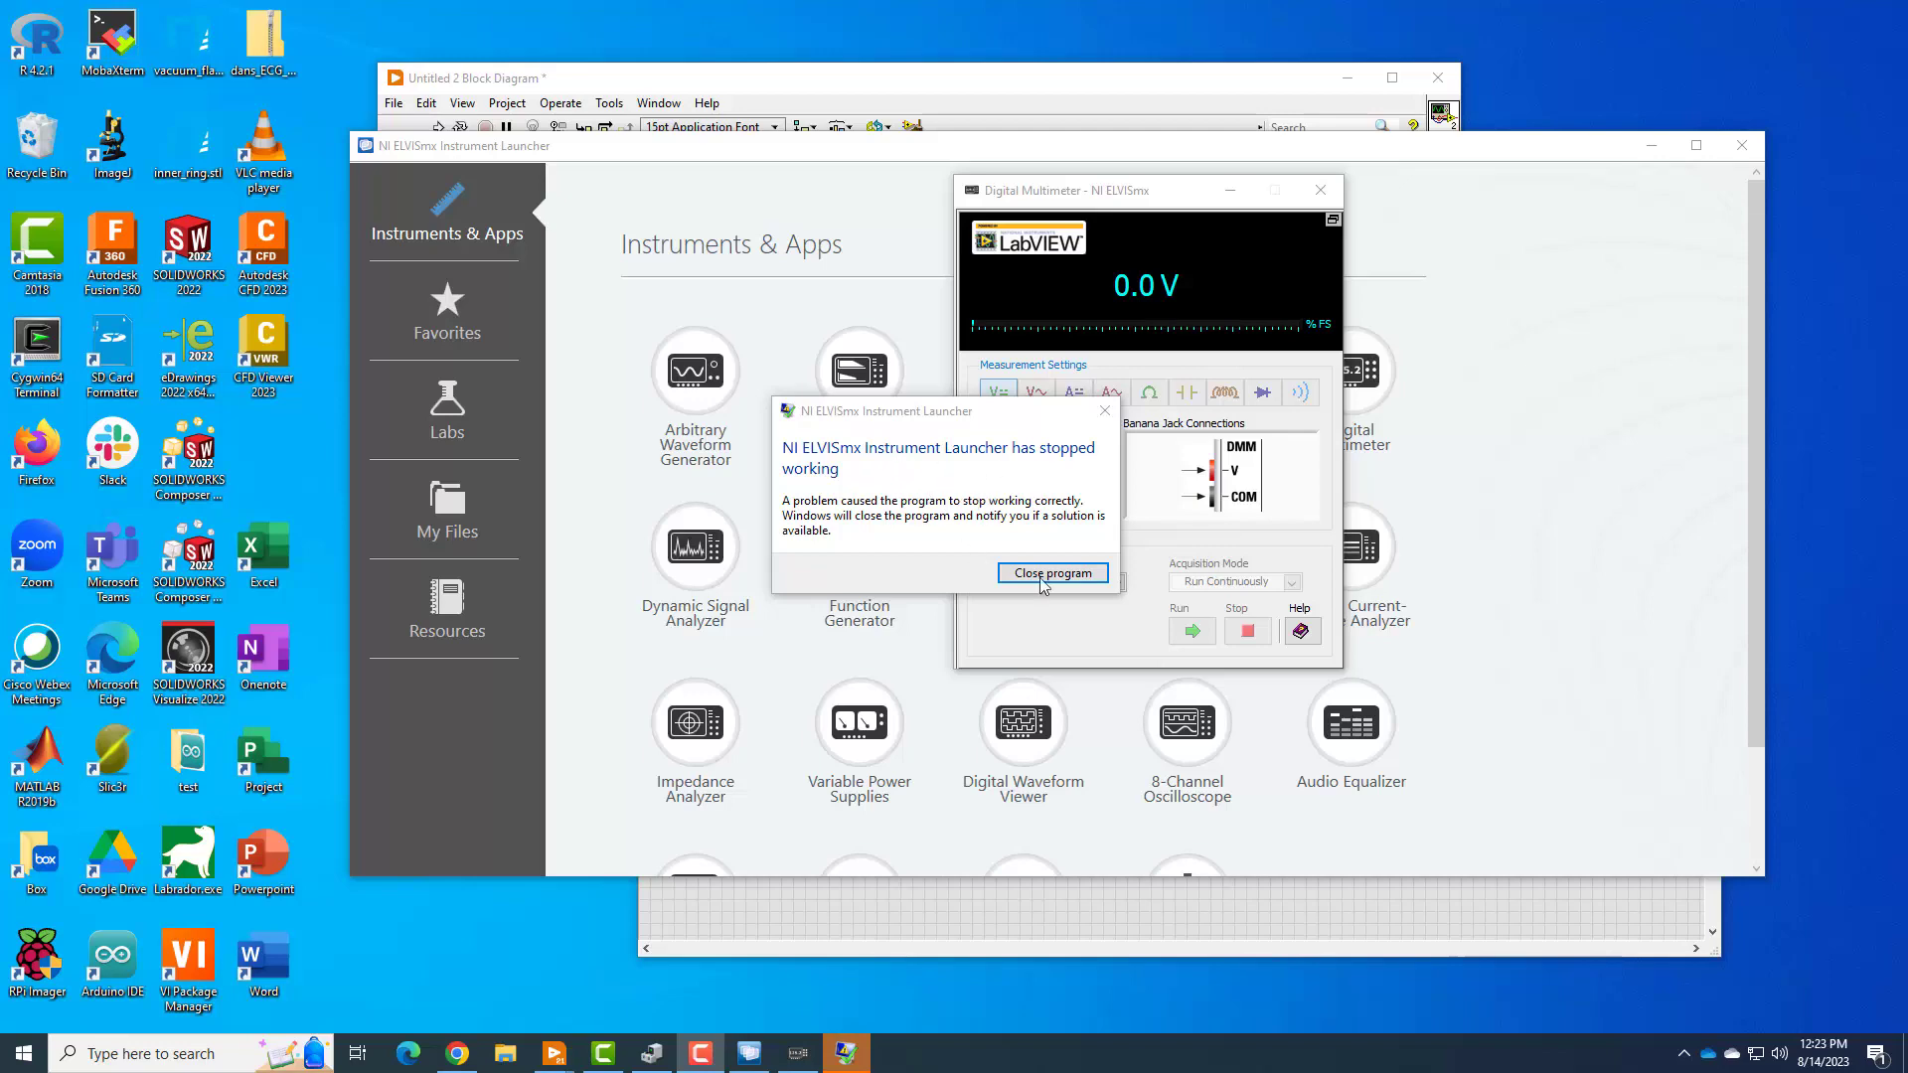
# Close the launcher crash message and find only No Supported Devices in the multimeter's Device list
pyautogui.click(1075, 576)
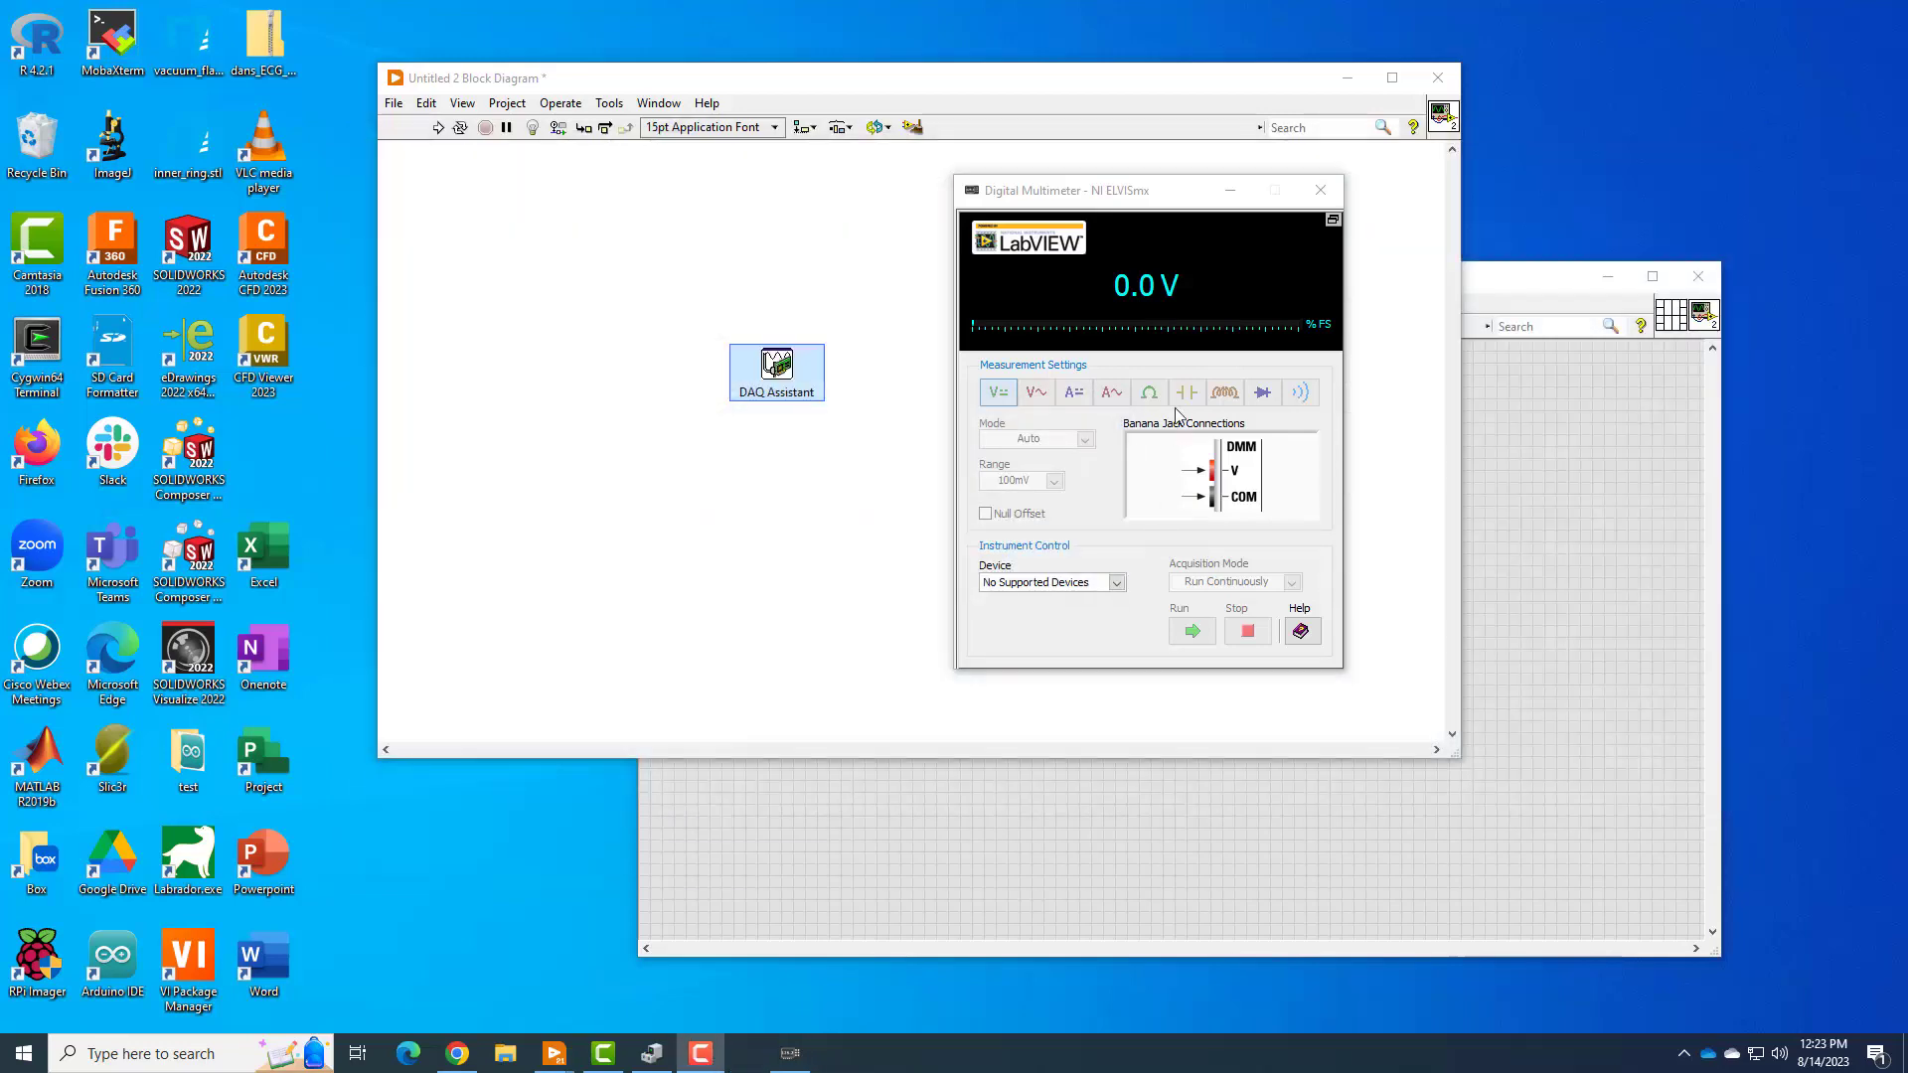
pyautogui.moveTo(1163, 196); pyautogui.dragTo(1148, 295)
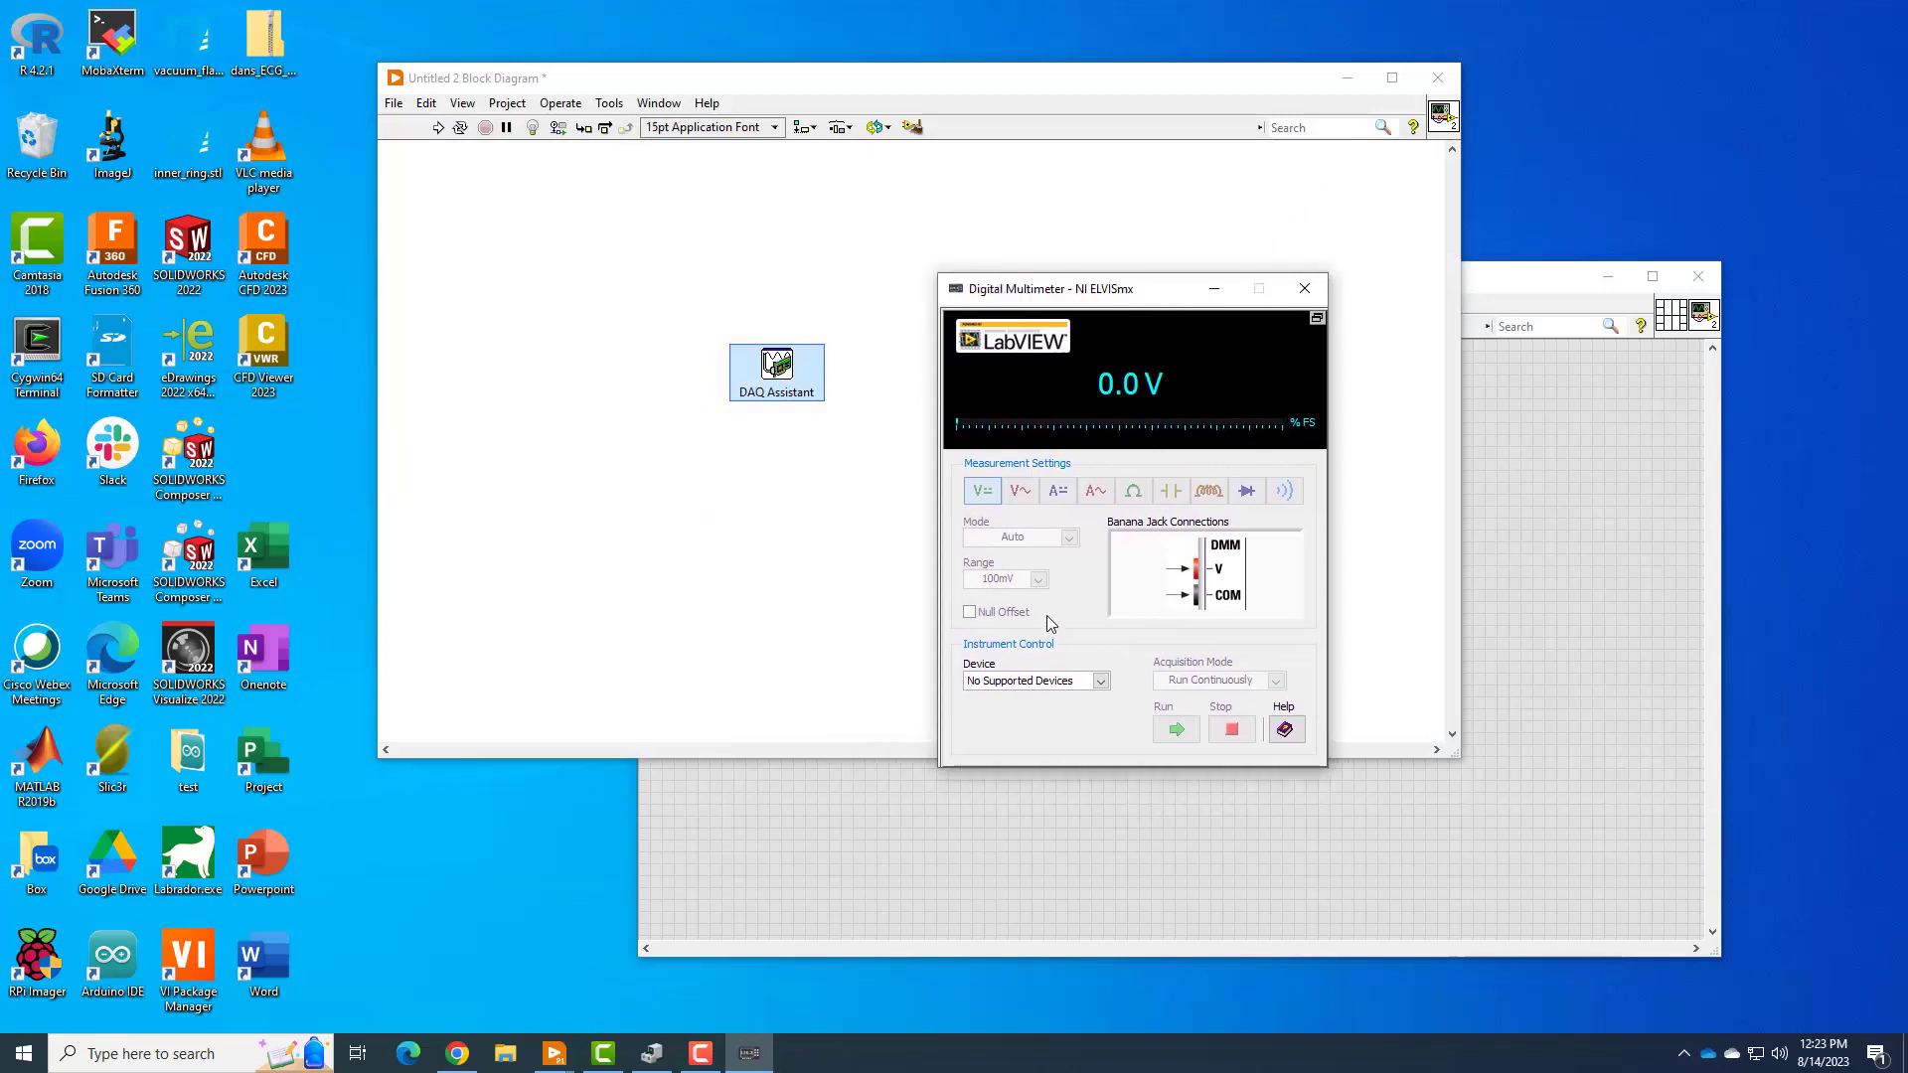
pyautogui.click(1100, 681)
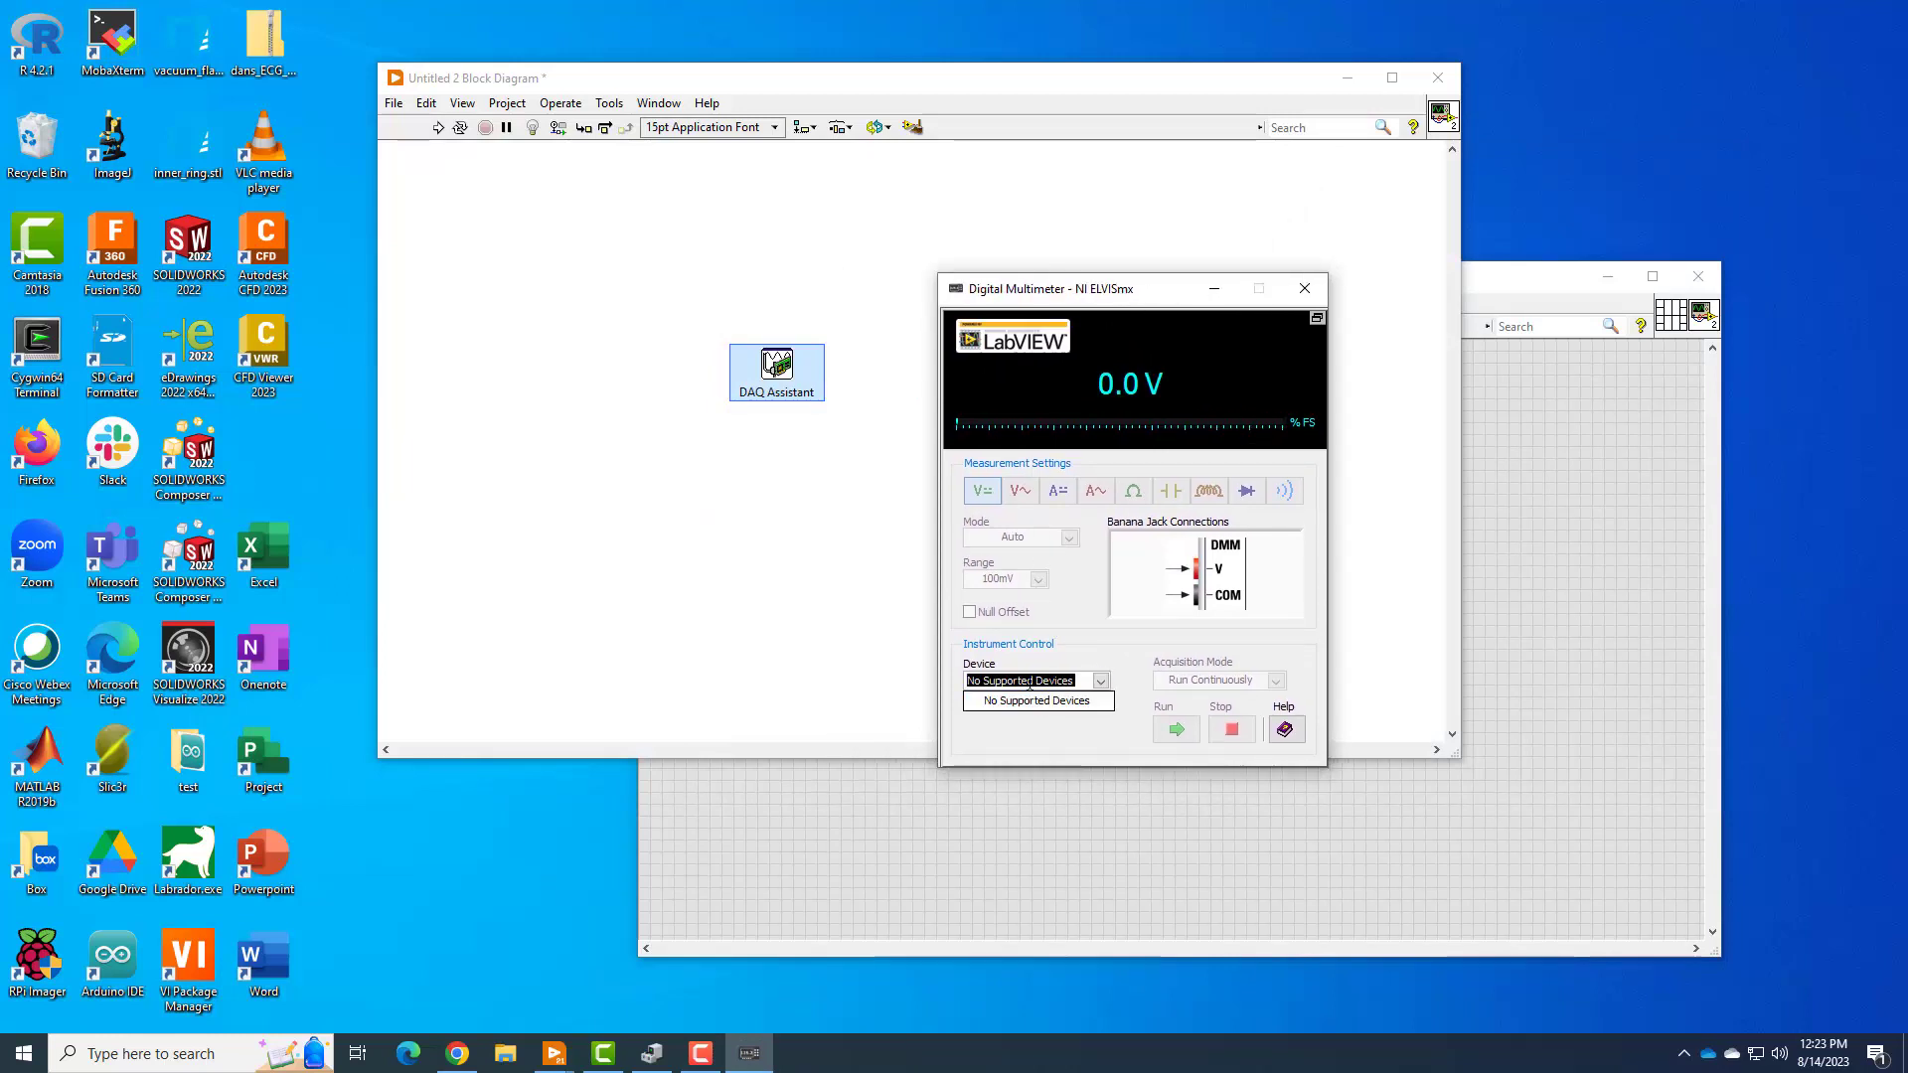
pyautogui.click(1112, 671)
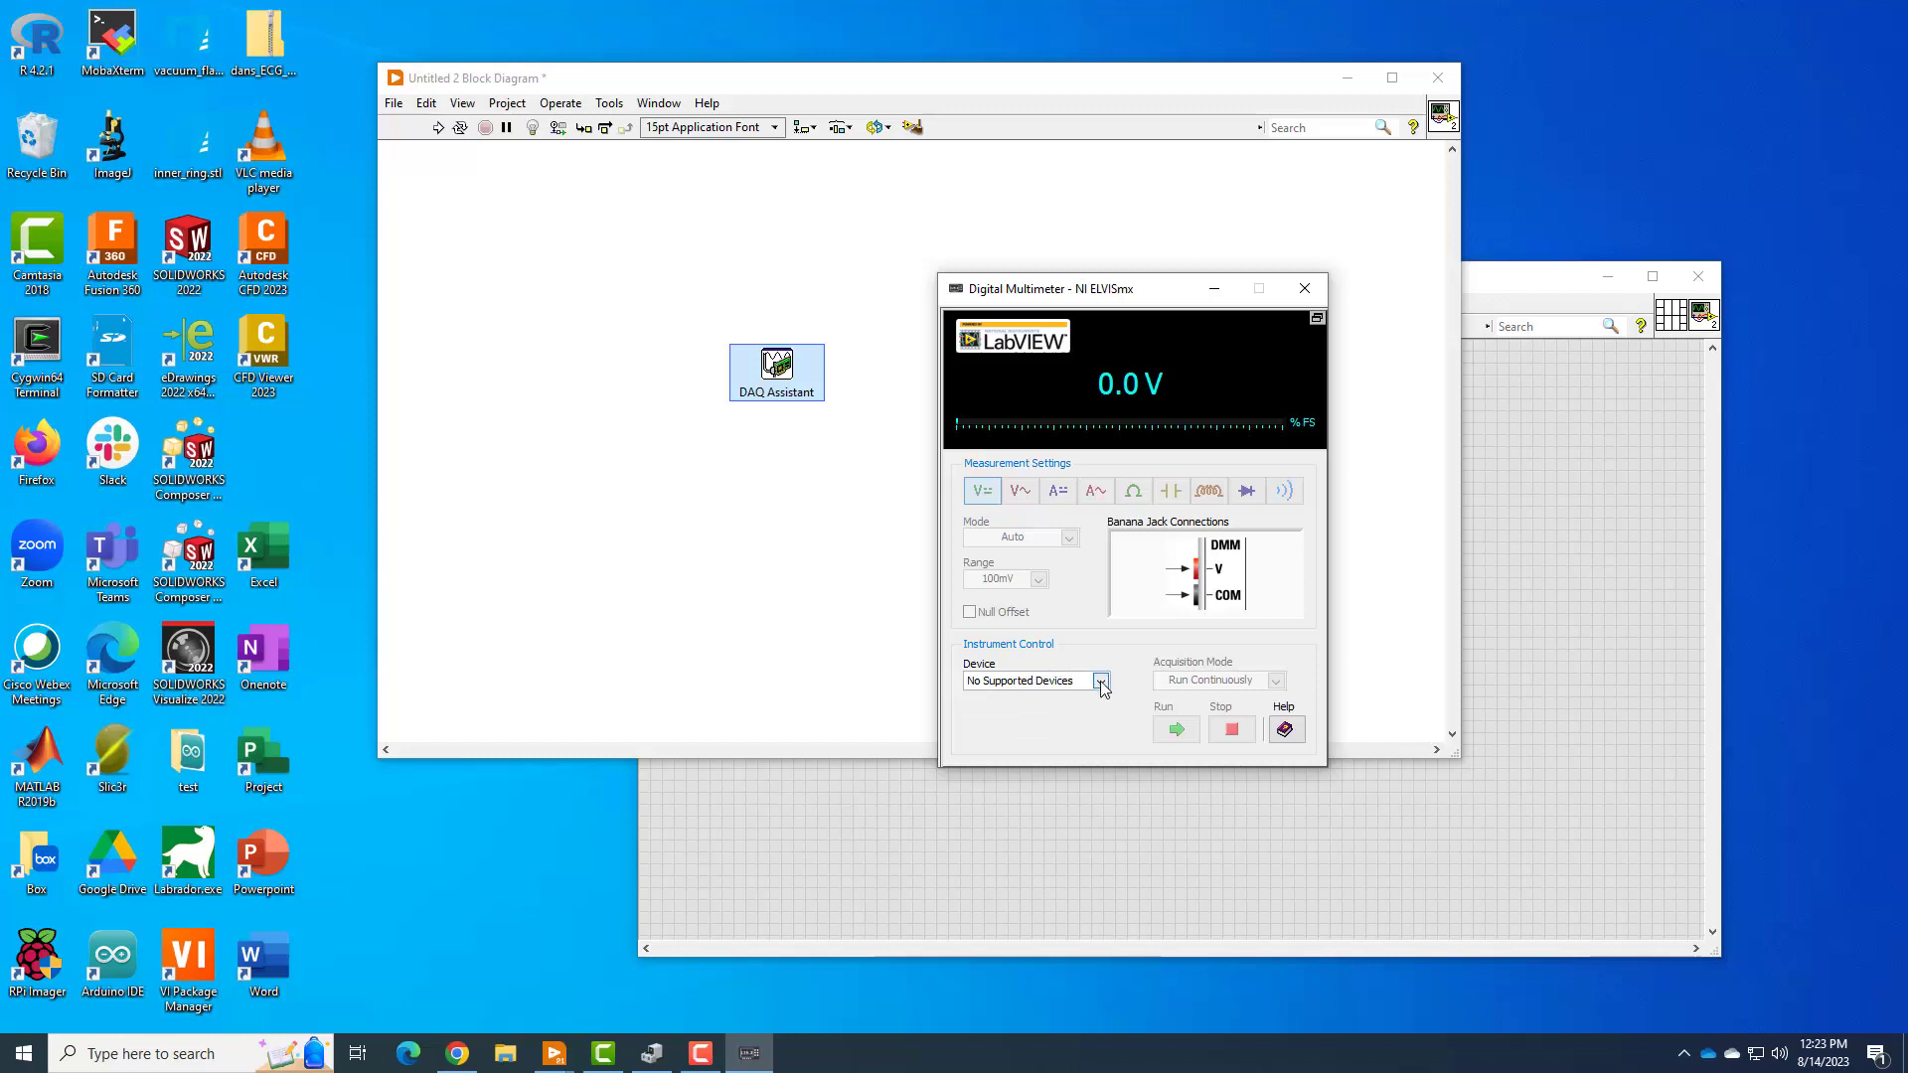
pyautogui.click(1100, 682)
pyautogui.click(1074, 703)
# Expand DAQDevice in Device Manager and select the NI ELVIS II entry
pyautogui.click(662, 1060)
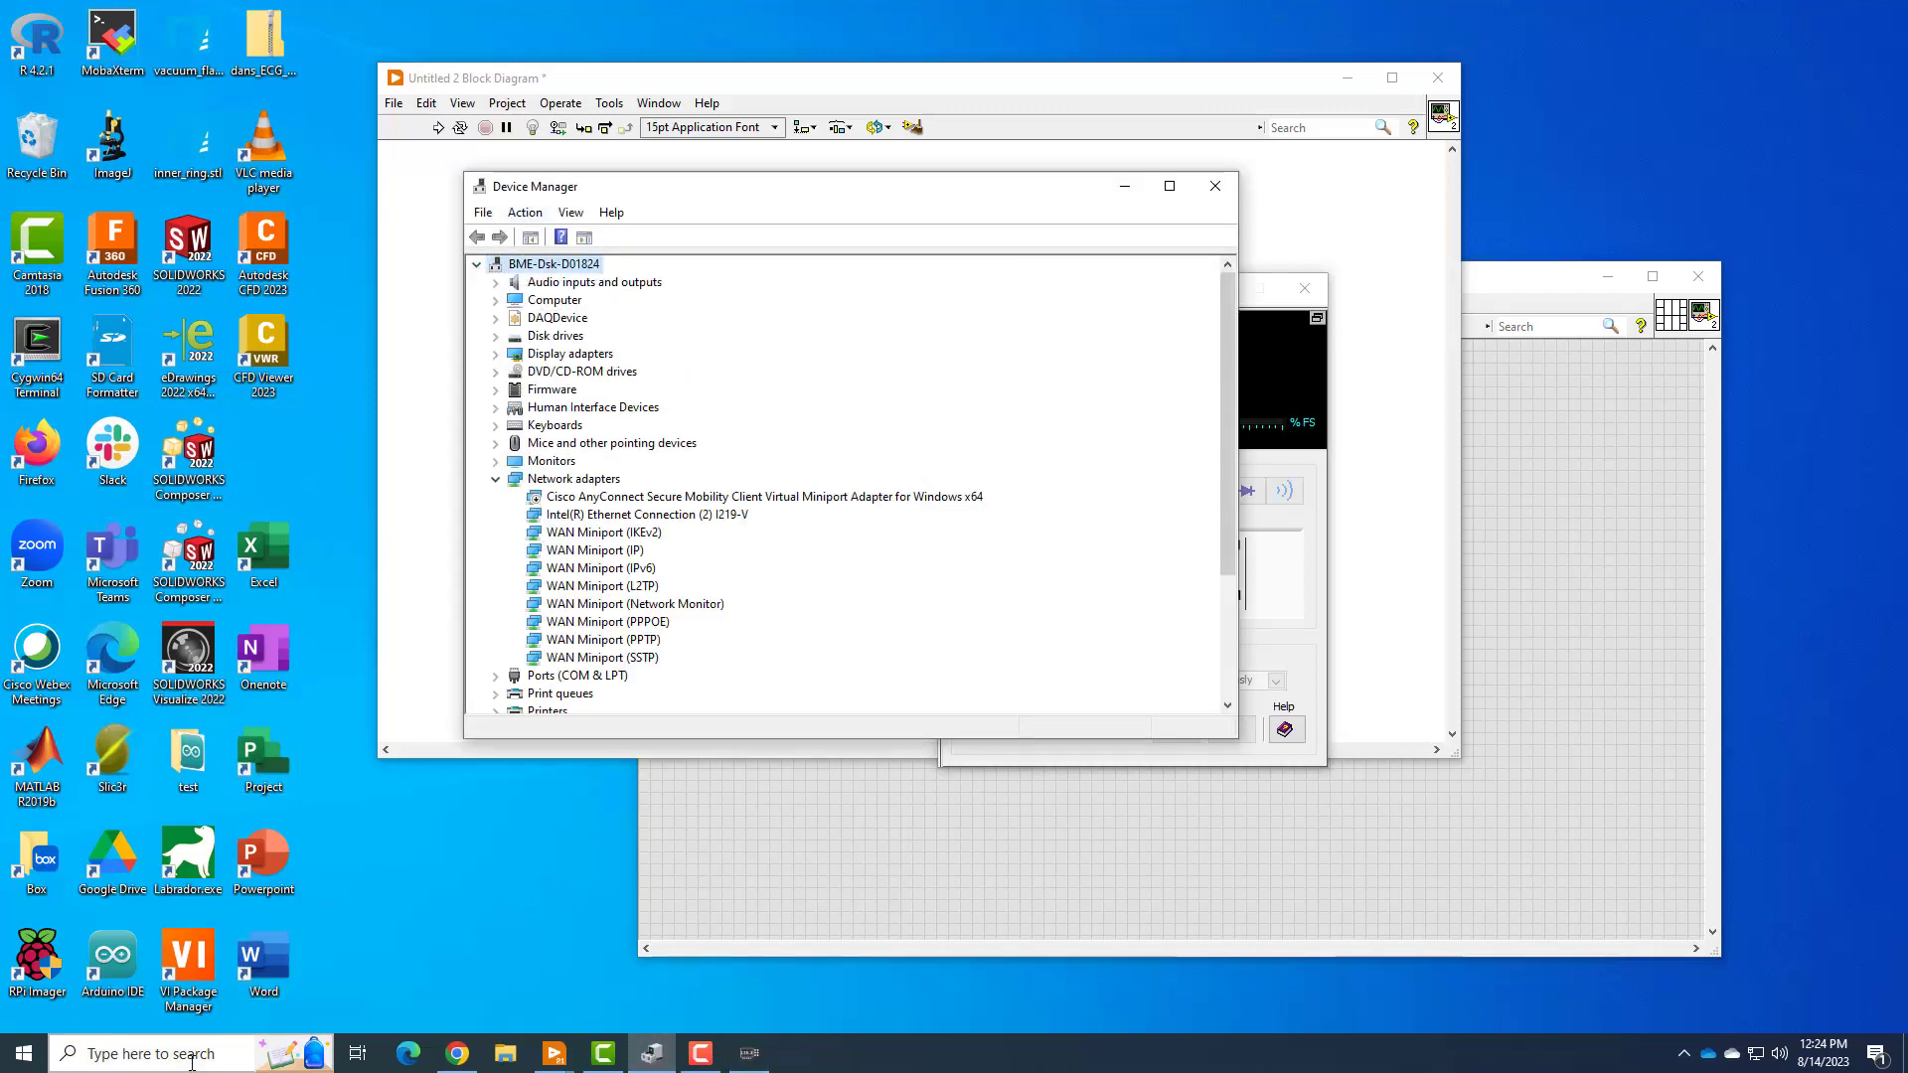
pyautogui.click(496, 319)
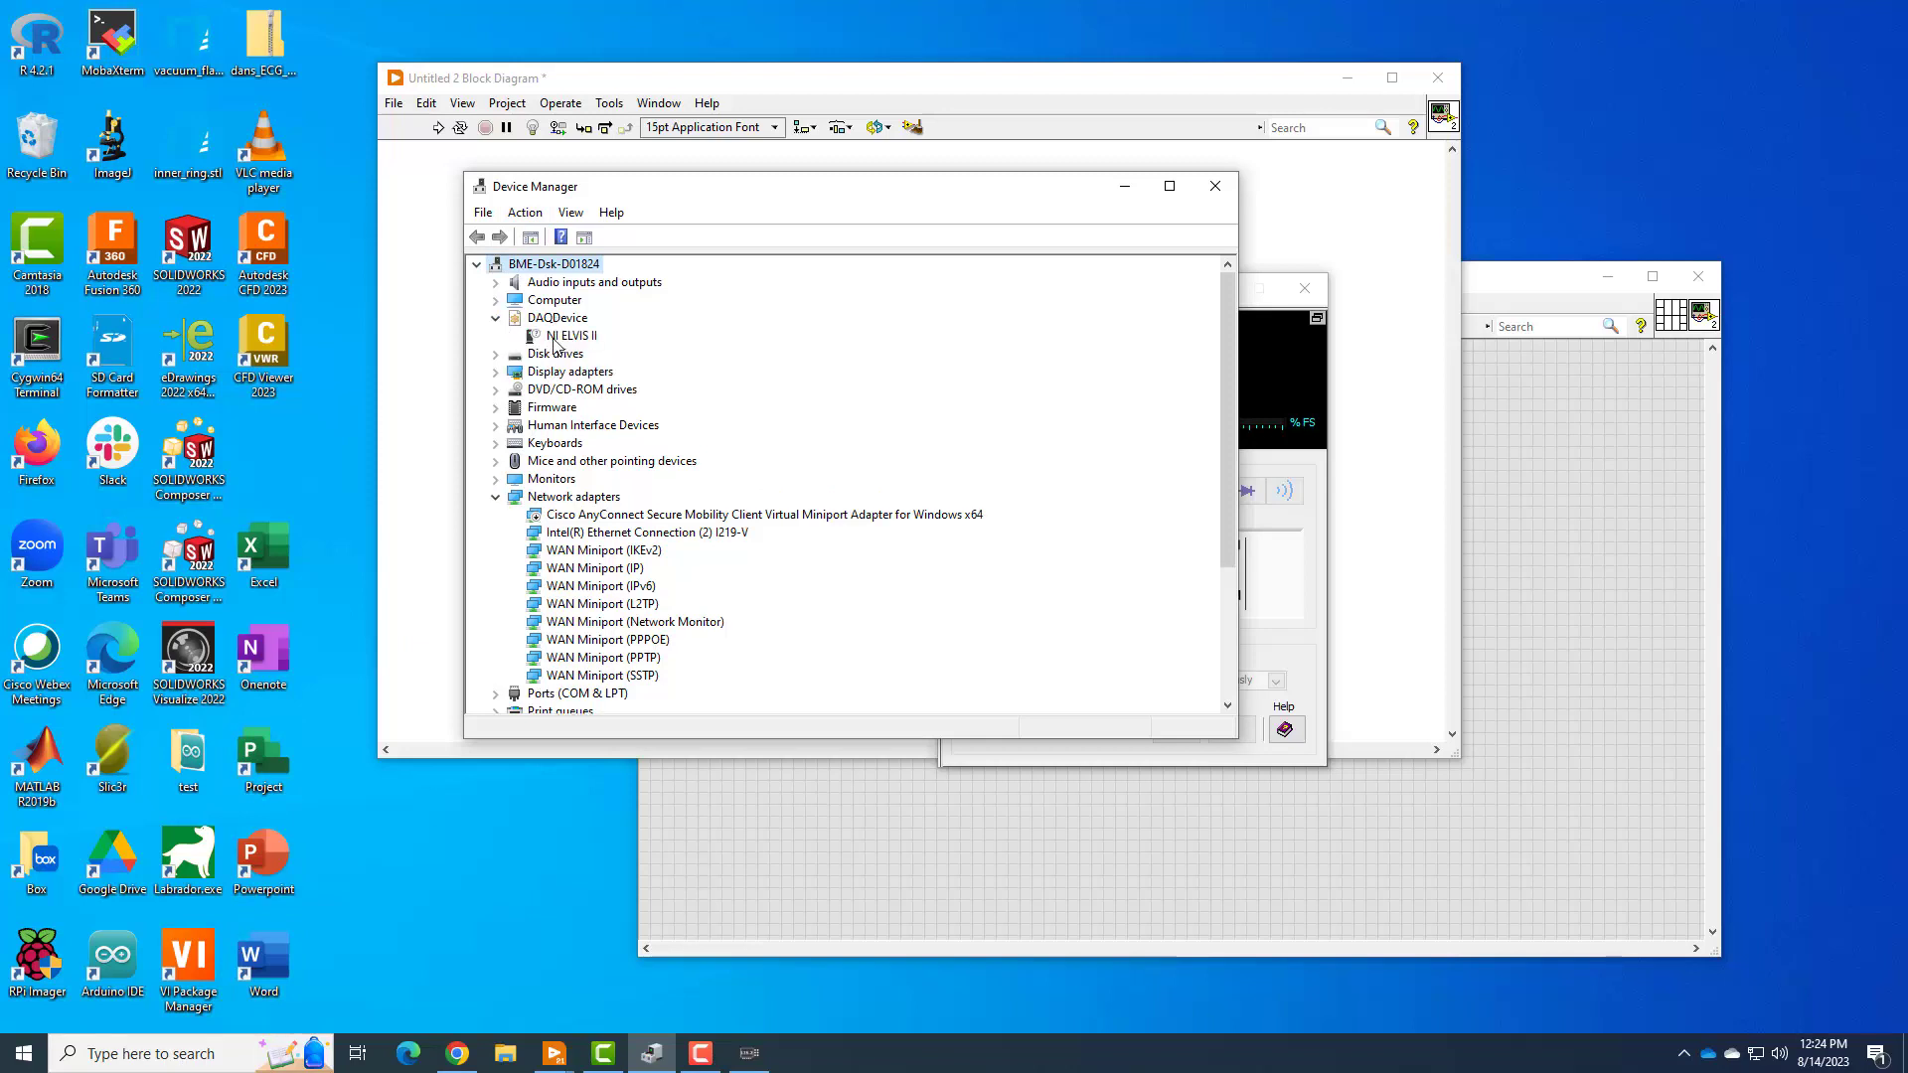
pyautogui.click(496, 319)
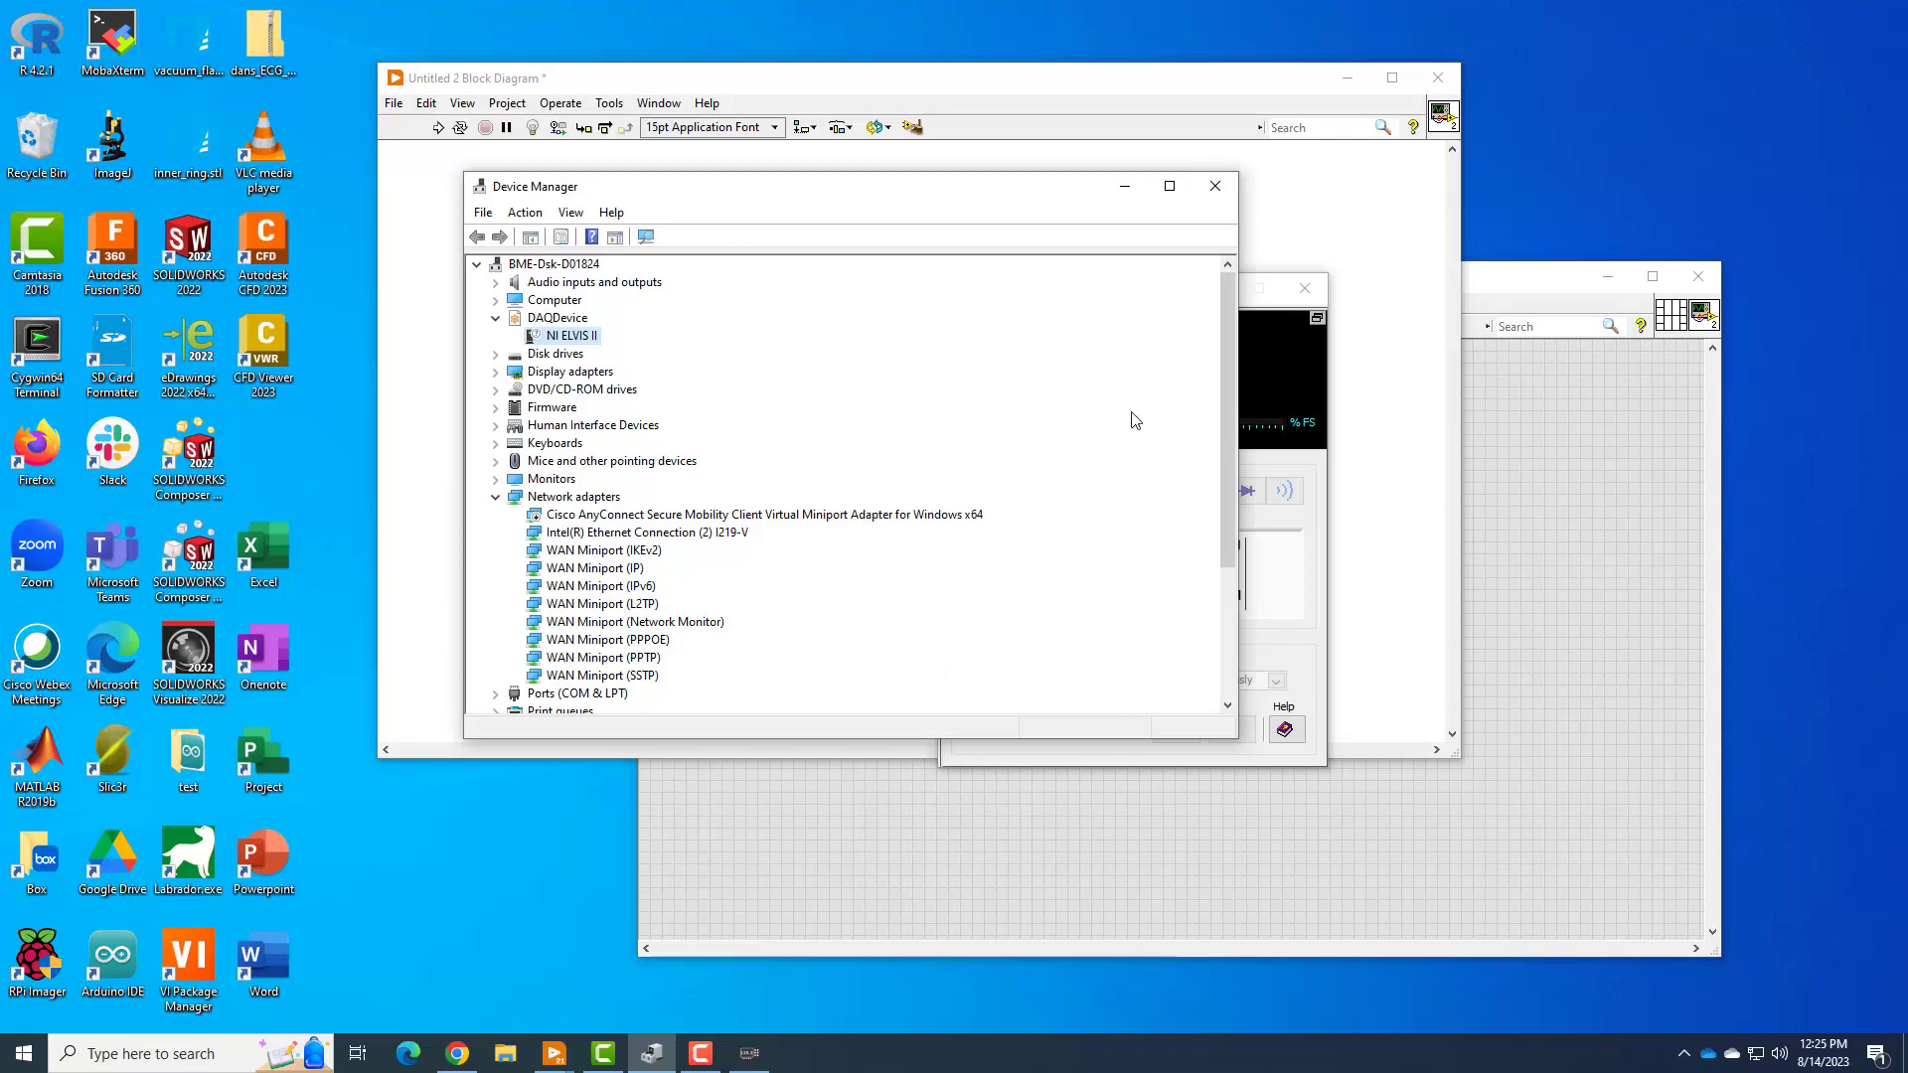
# Close Device Manager and maximize Chrome showing the 'ELVIS not being recognized' forum thread
pyautogui.click(1216, 186)
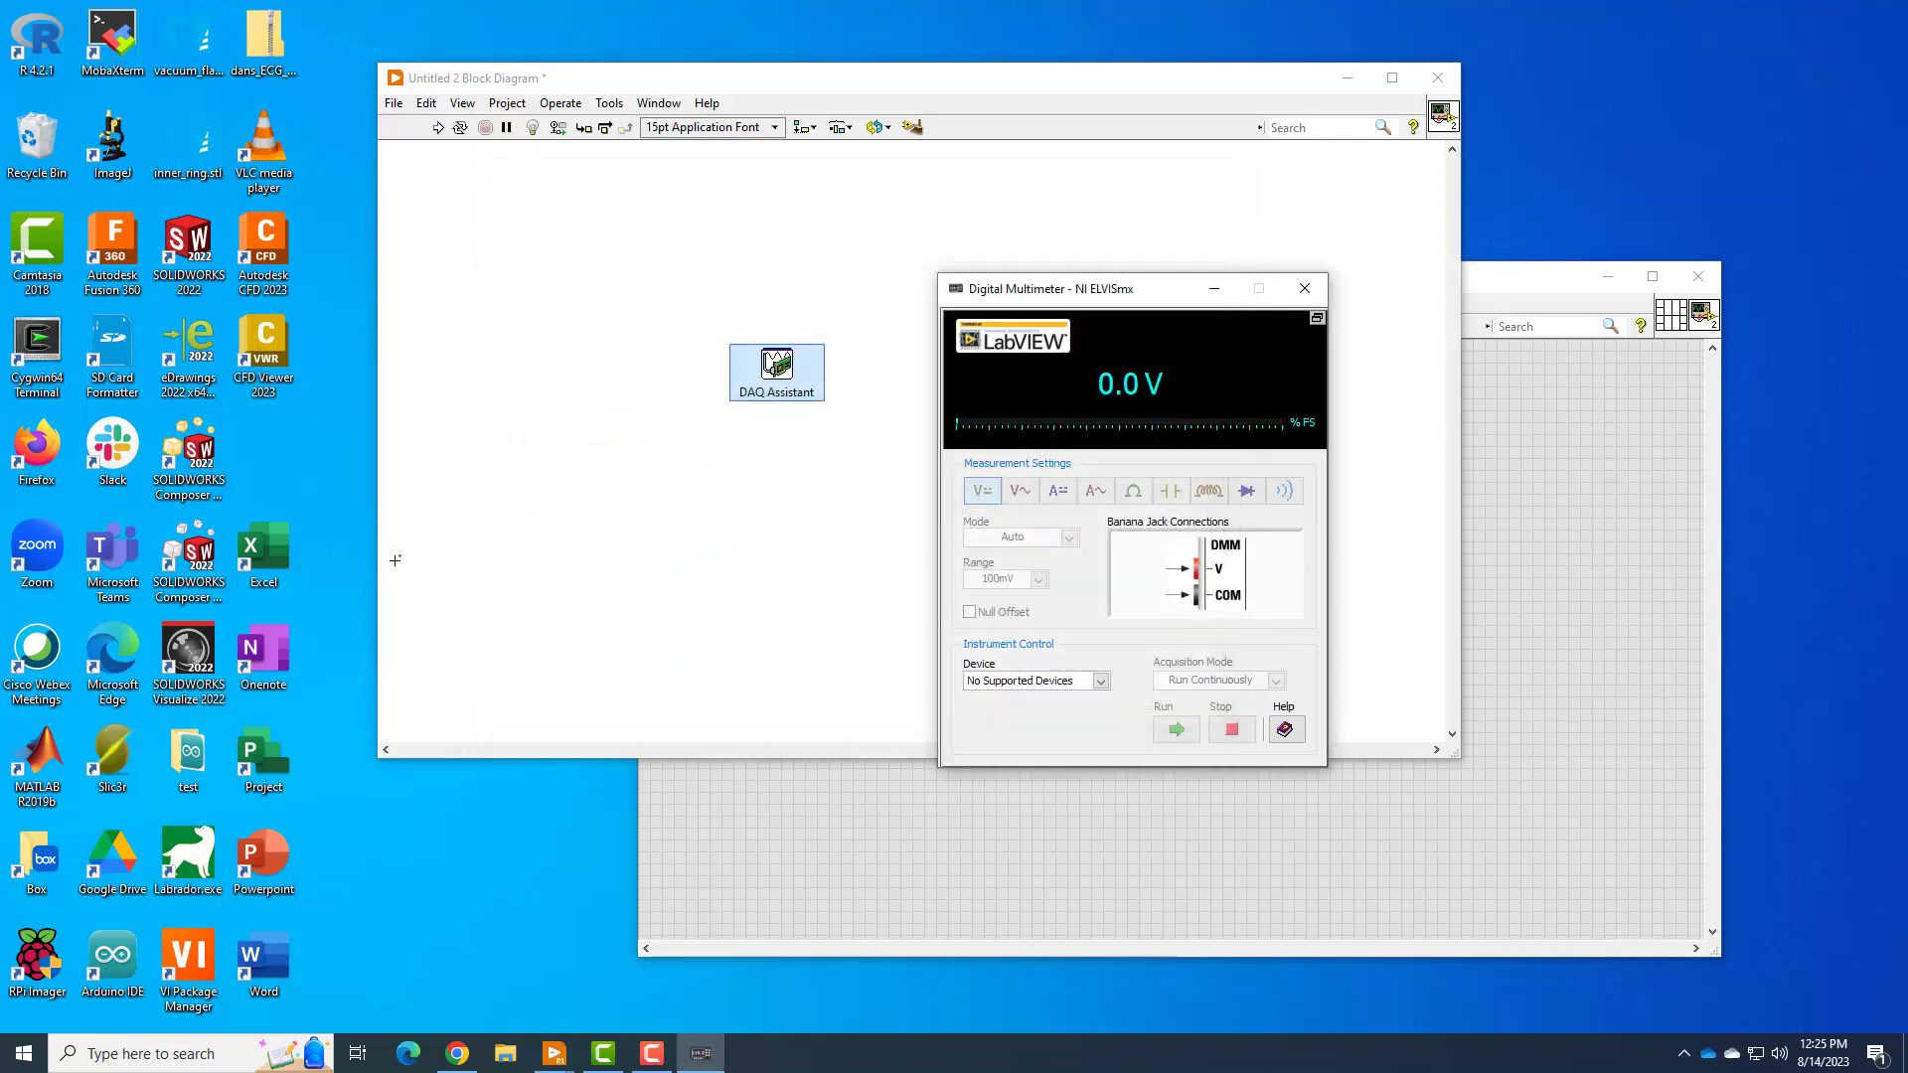
pyautogui.click(455, 1051)
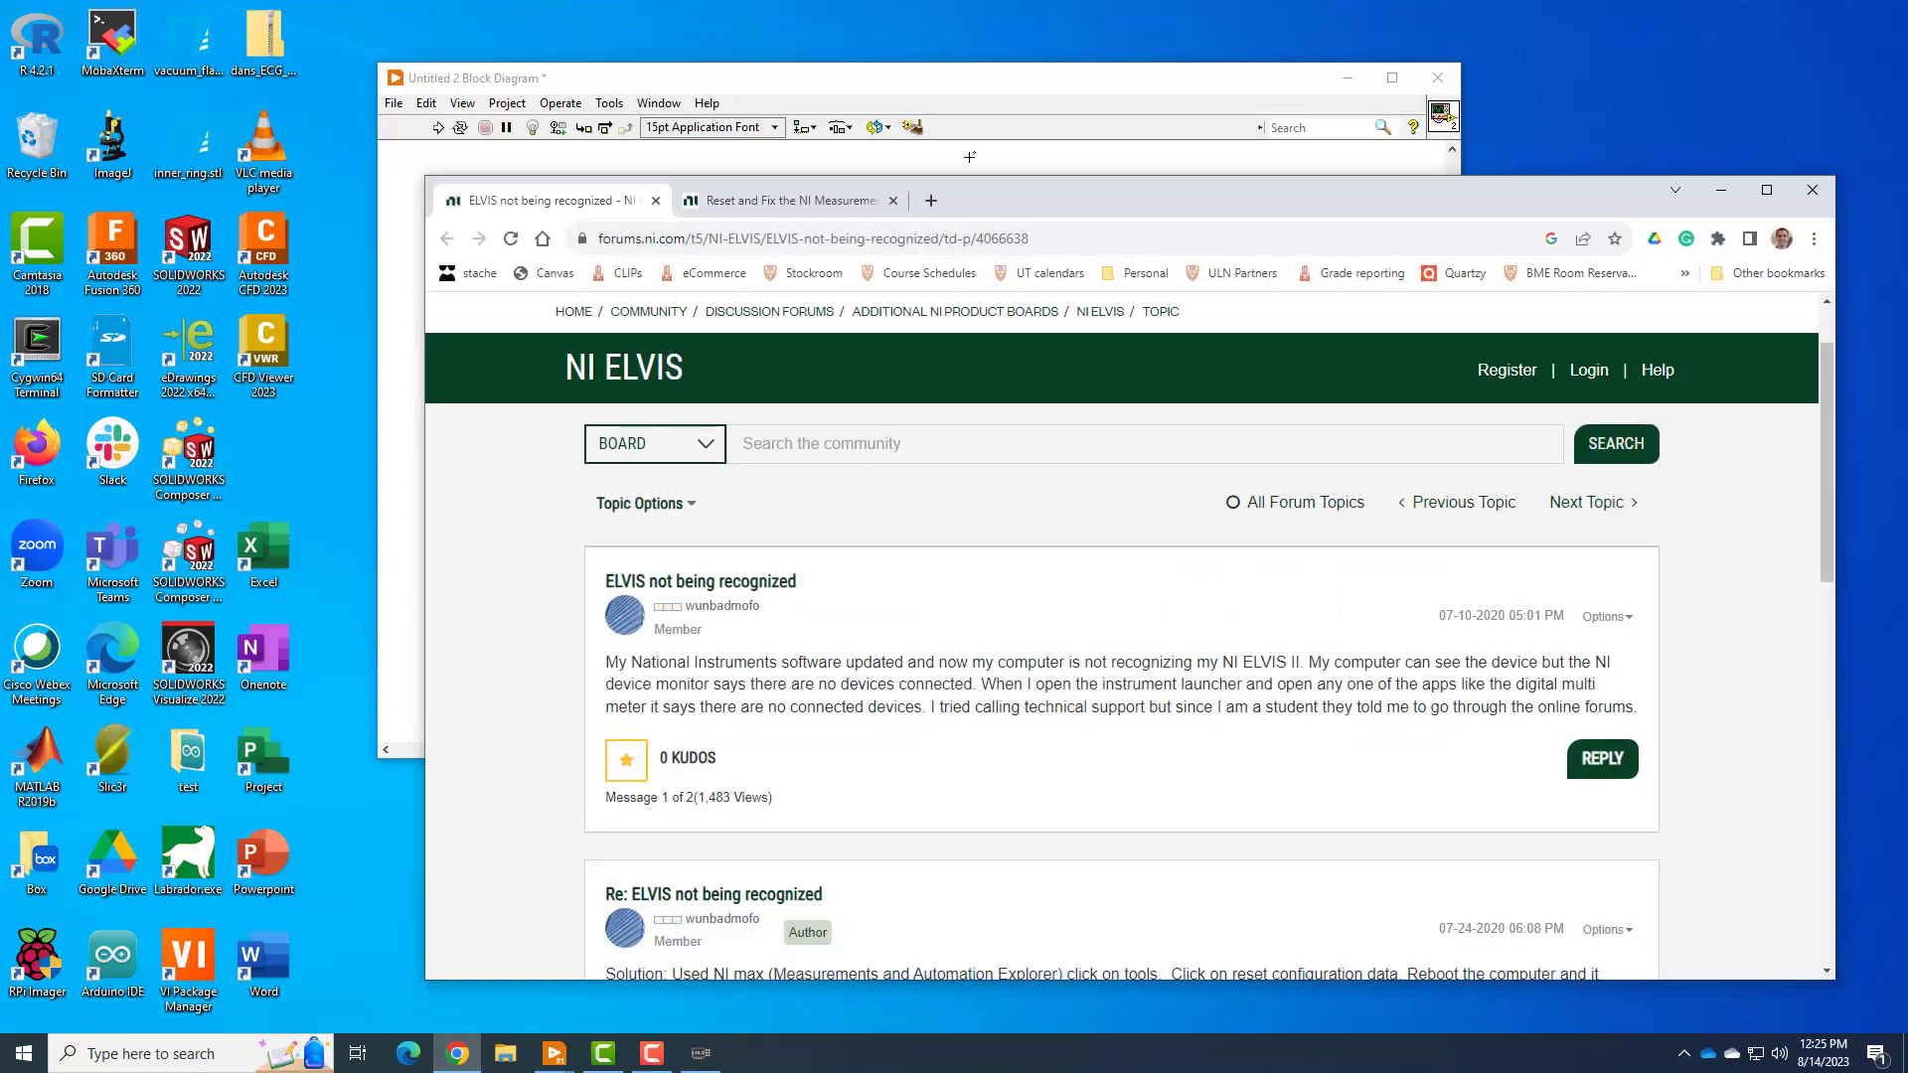
pyautogui.moveTo(1007, 206); pyautogui.dragTo(853, 125)
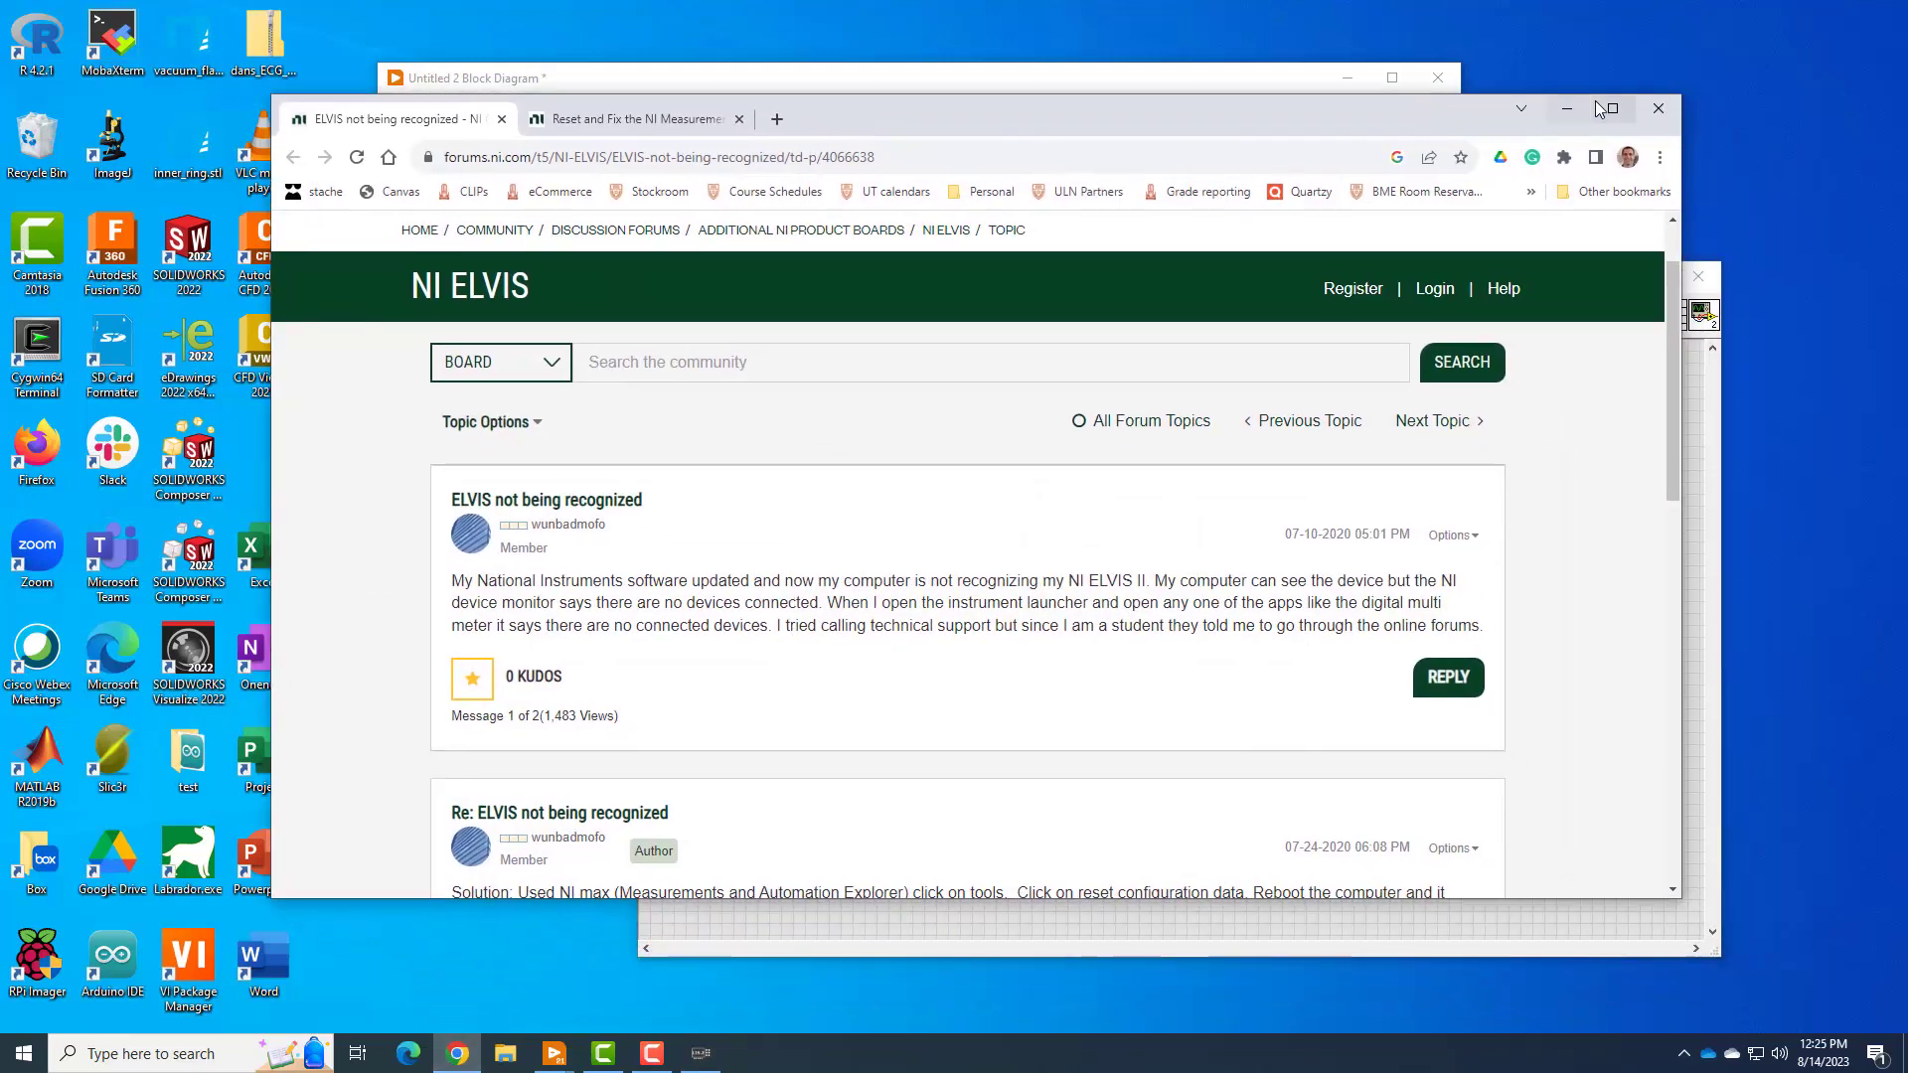
pyautogui.click(1612, 110)
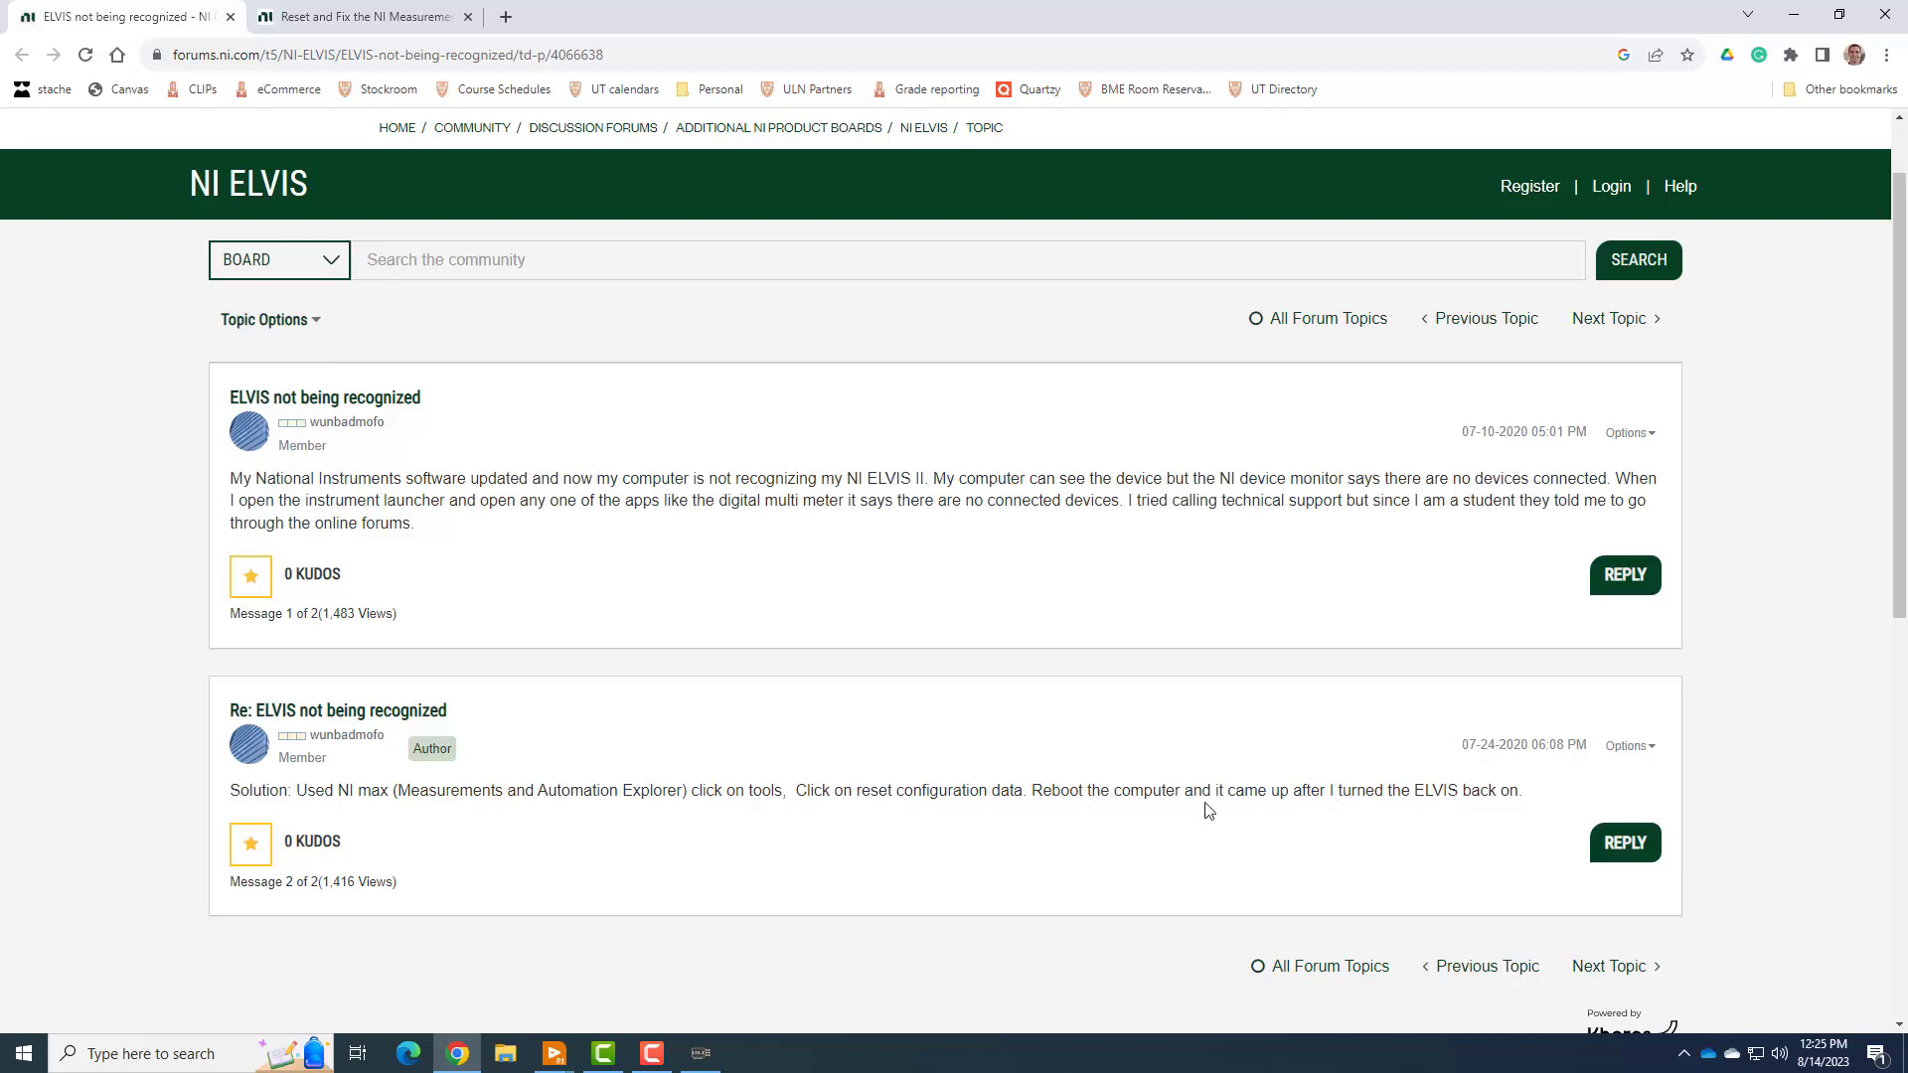
# Start NI MAX from an 'NI' search, expand Devices and Interfaces, and dismiss the database-corruption error
pyautogui.click(169, 1053)
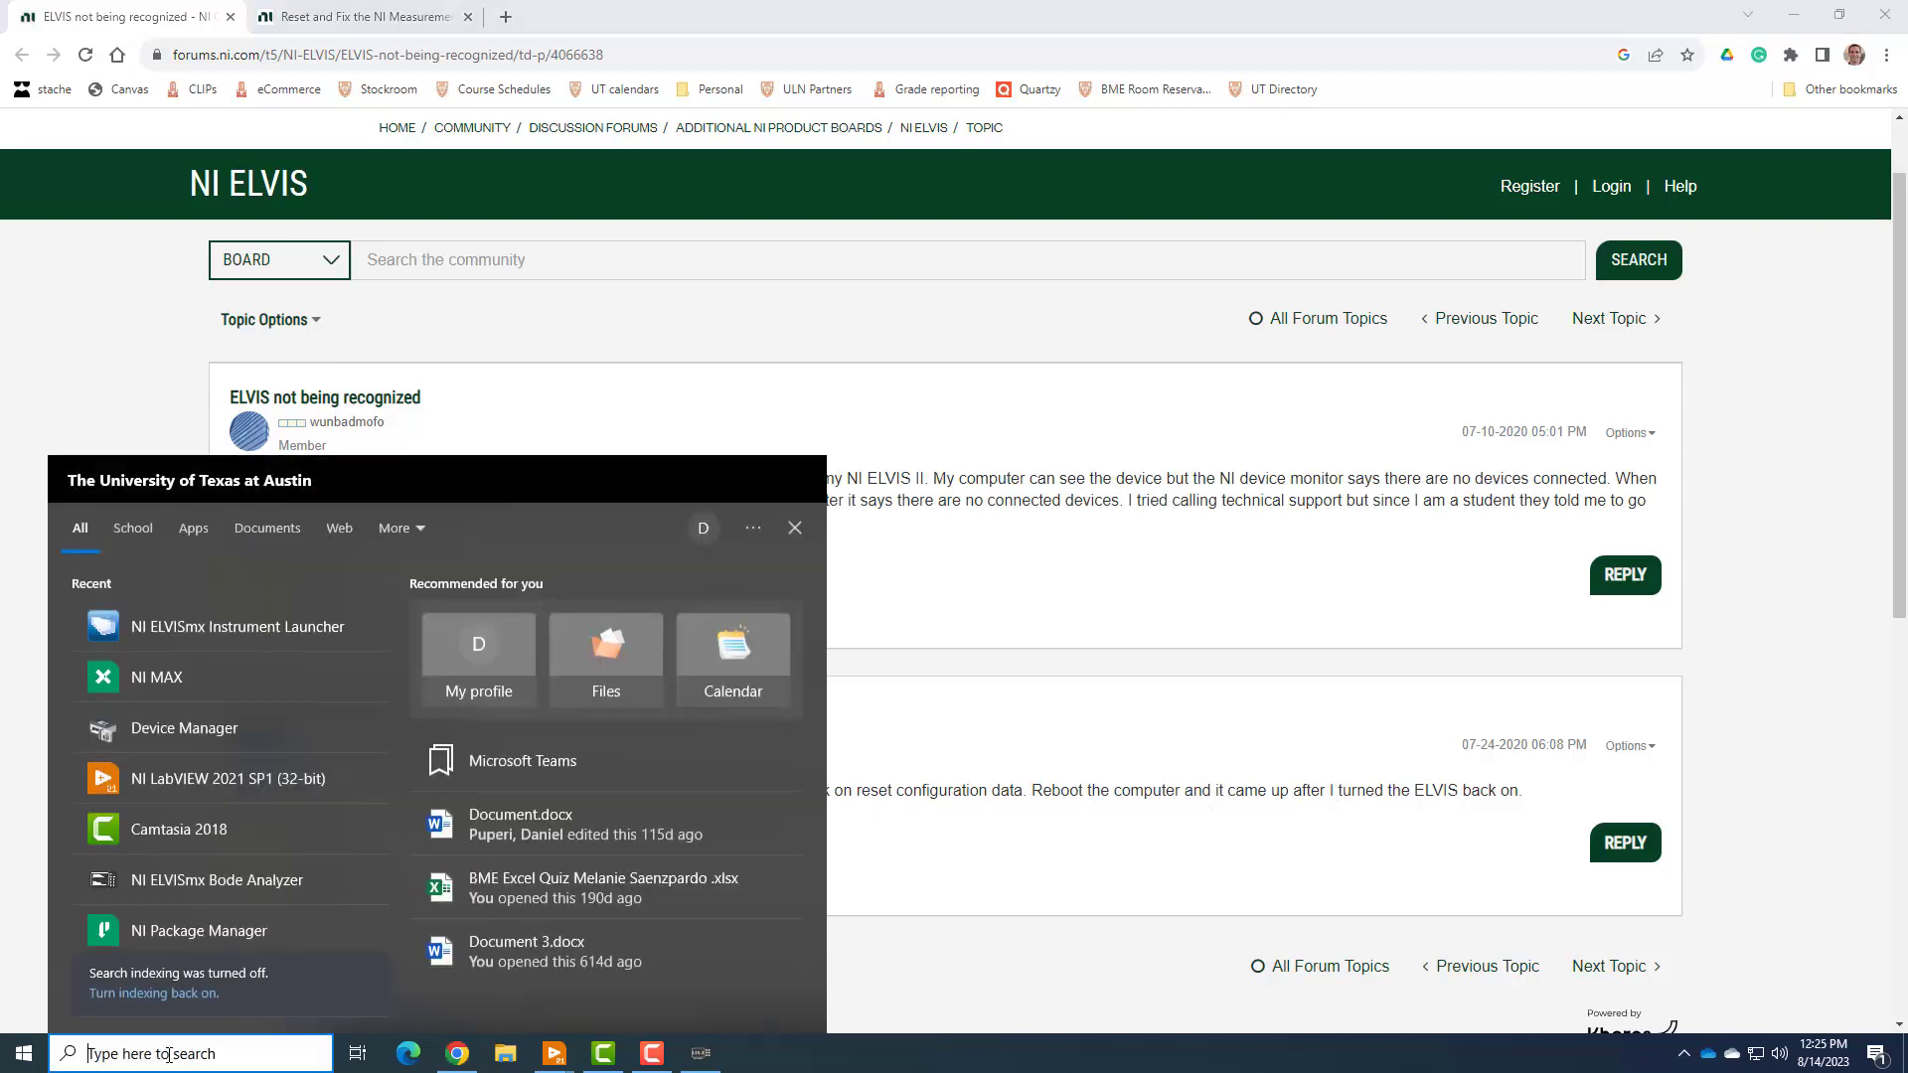
pyautogui.write('NI')
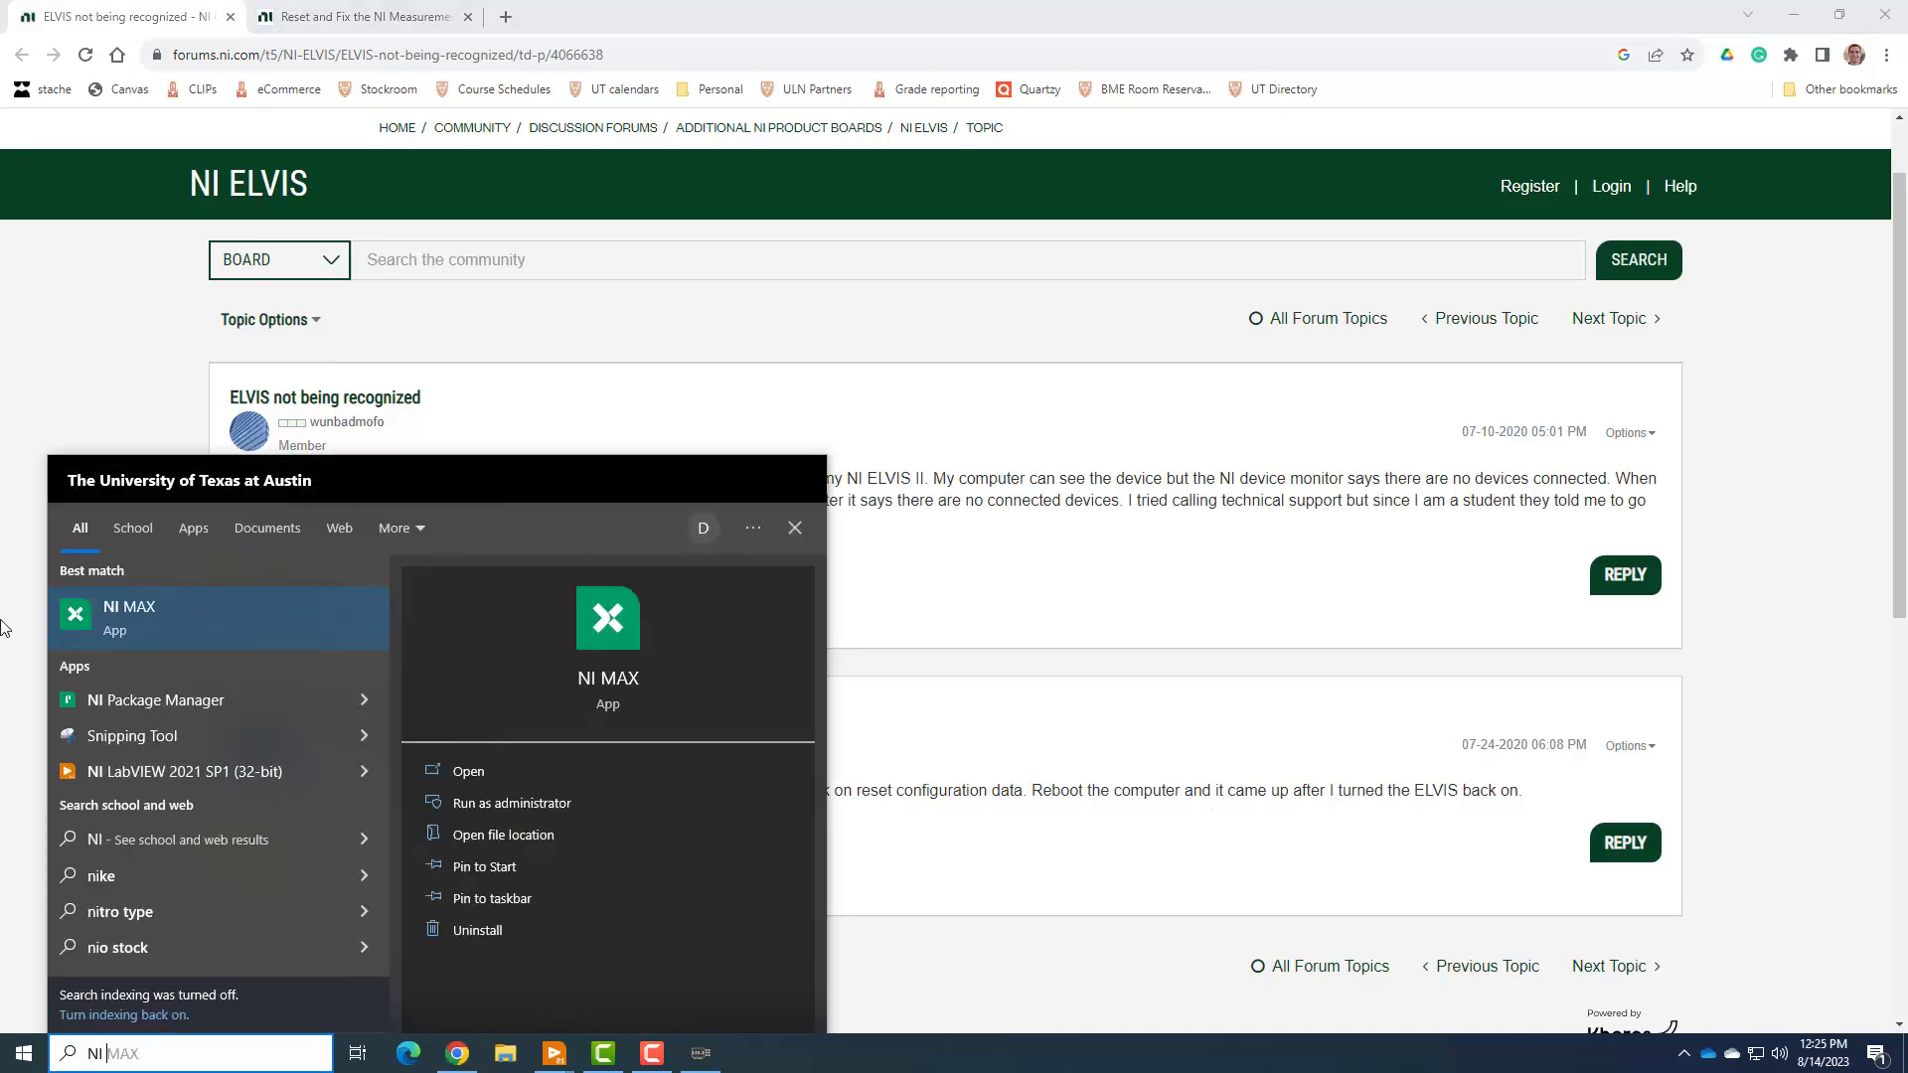
pyautogui.press('Return')
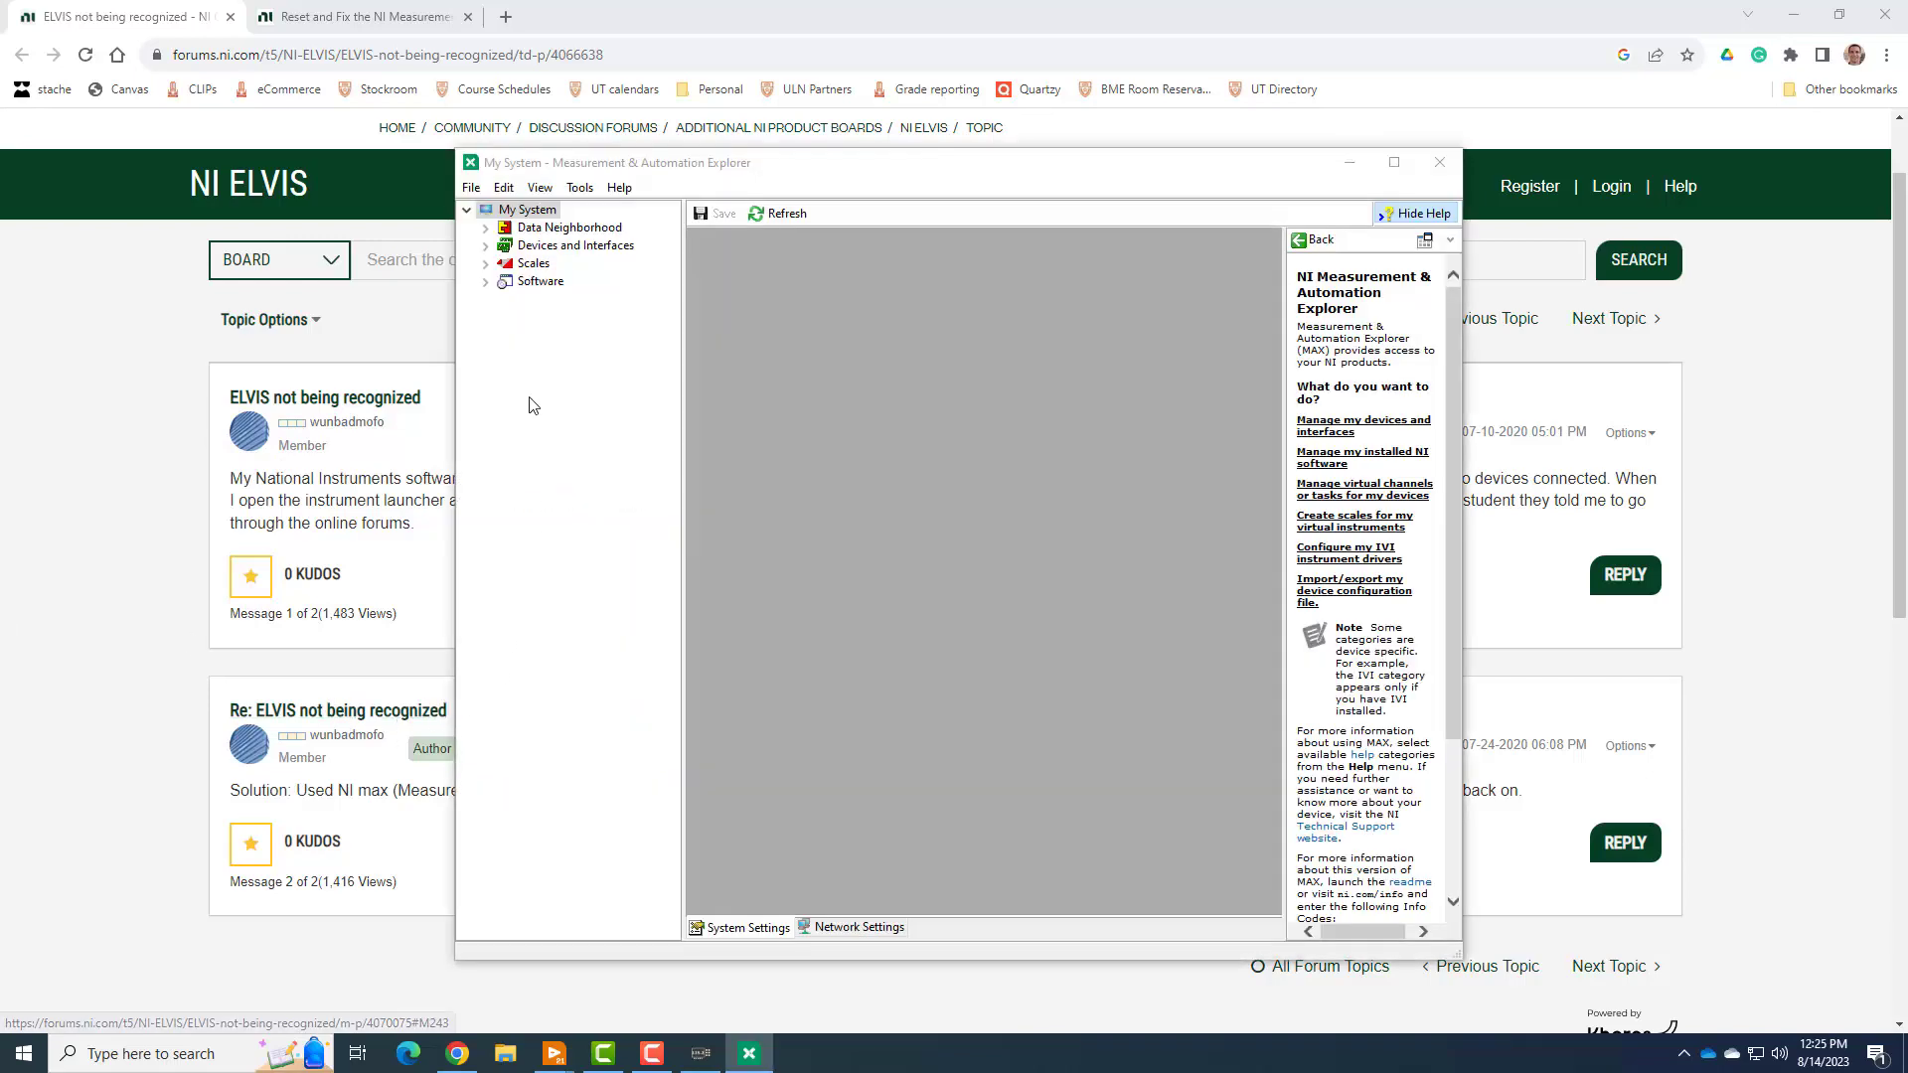
pyautogui.click(486, 246)
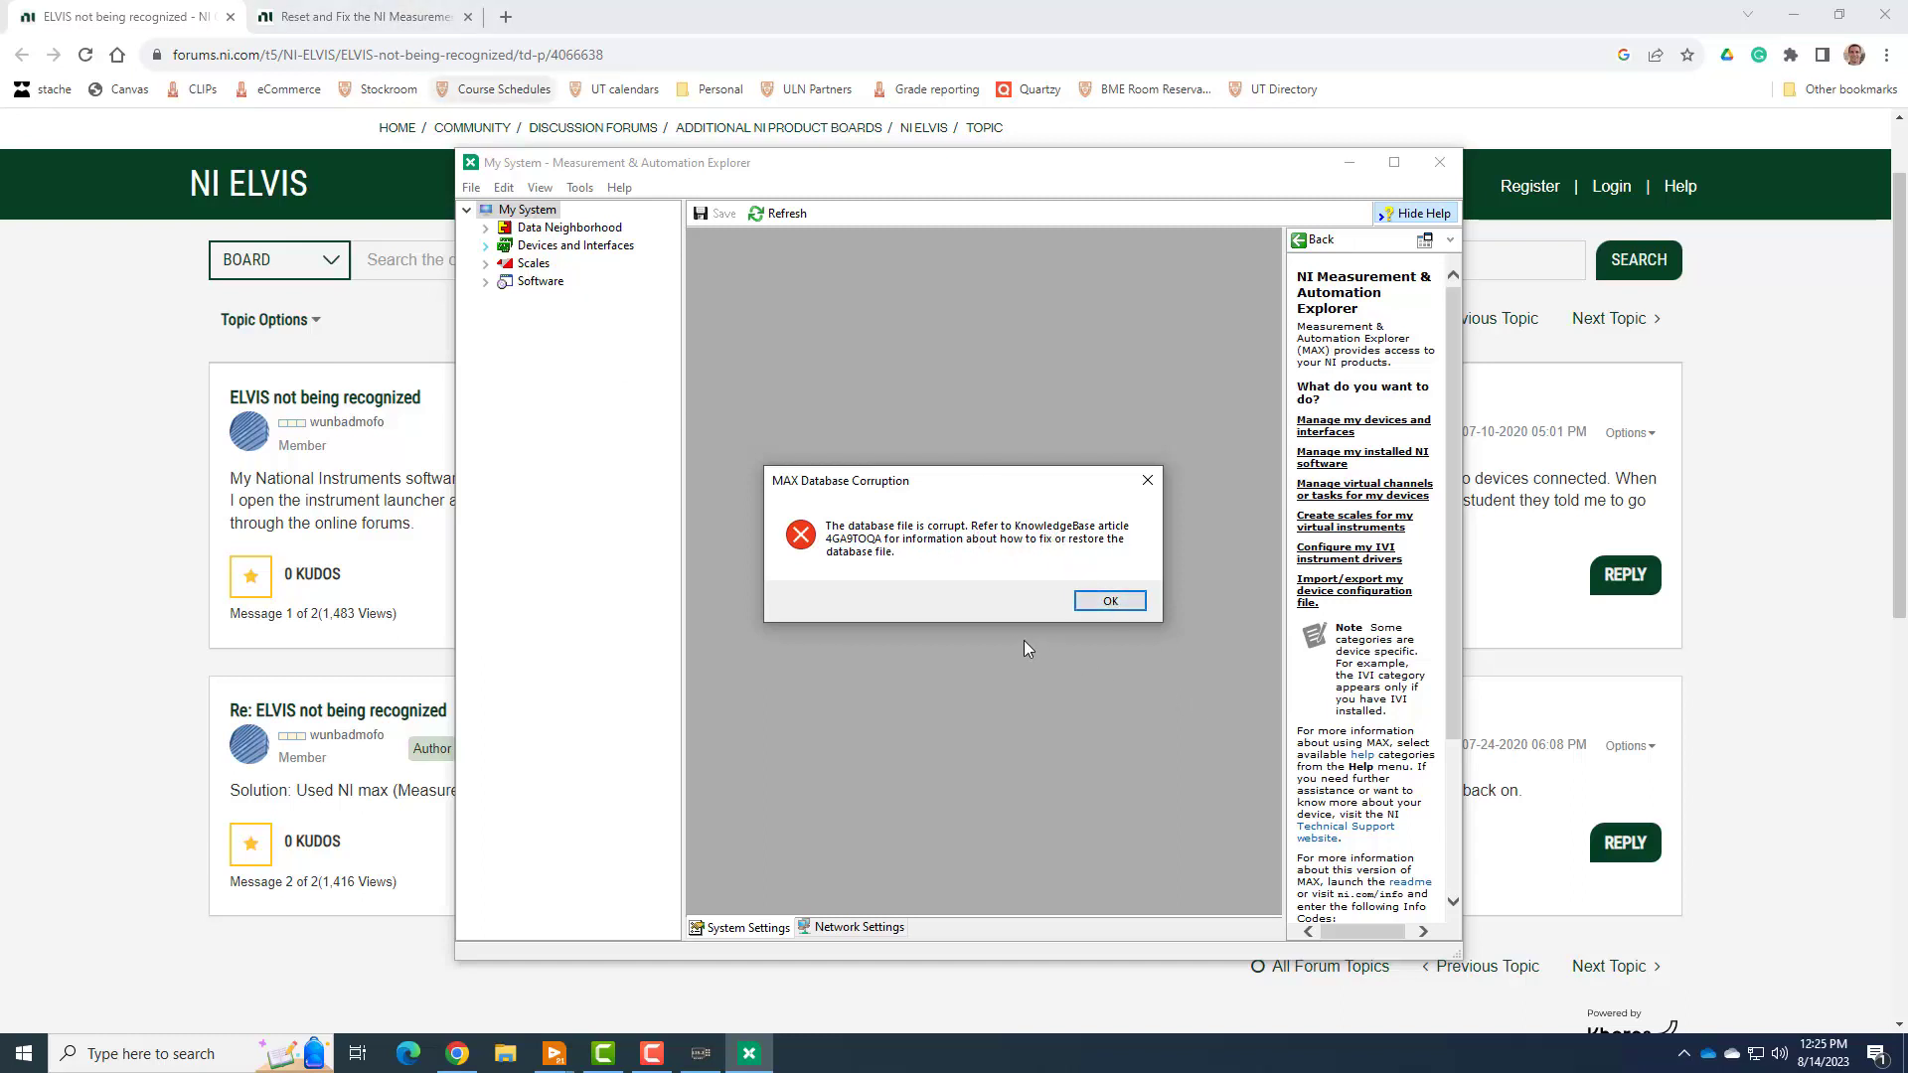
pyautogui.click(1110, 601)
# Read the Reset Configuration Data steps in the knowledge article, then minimize Chrome
pyautogui.click(378, 16)
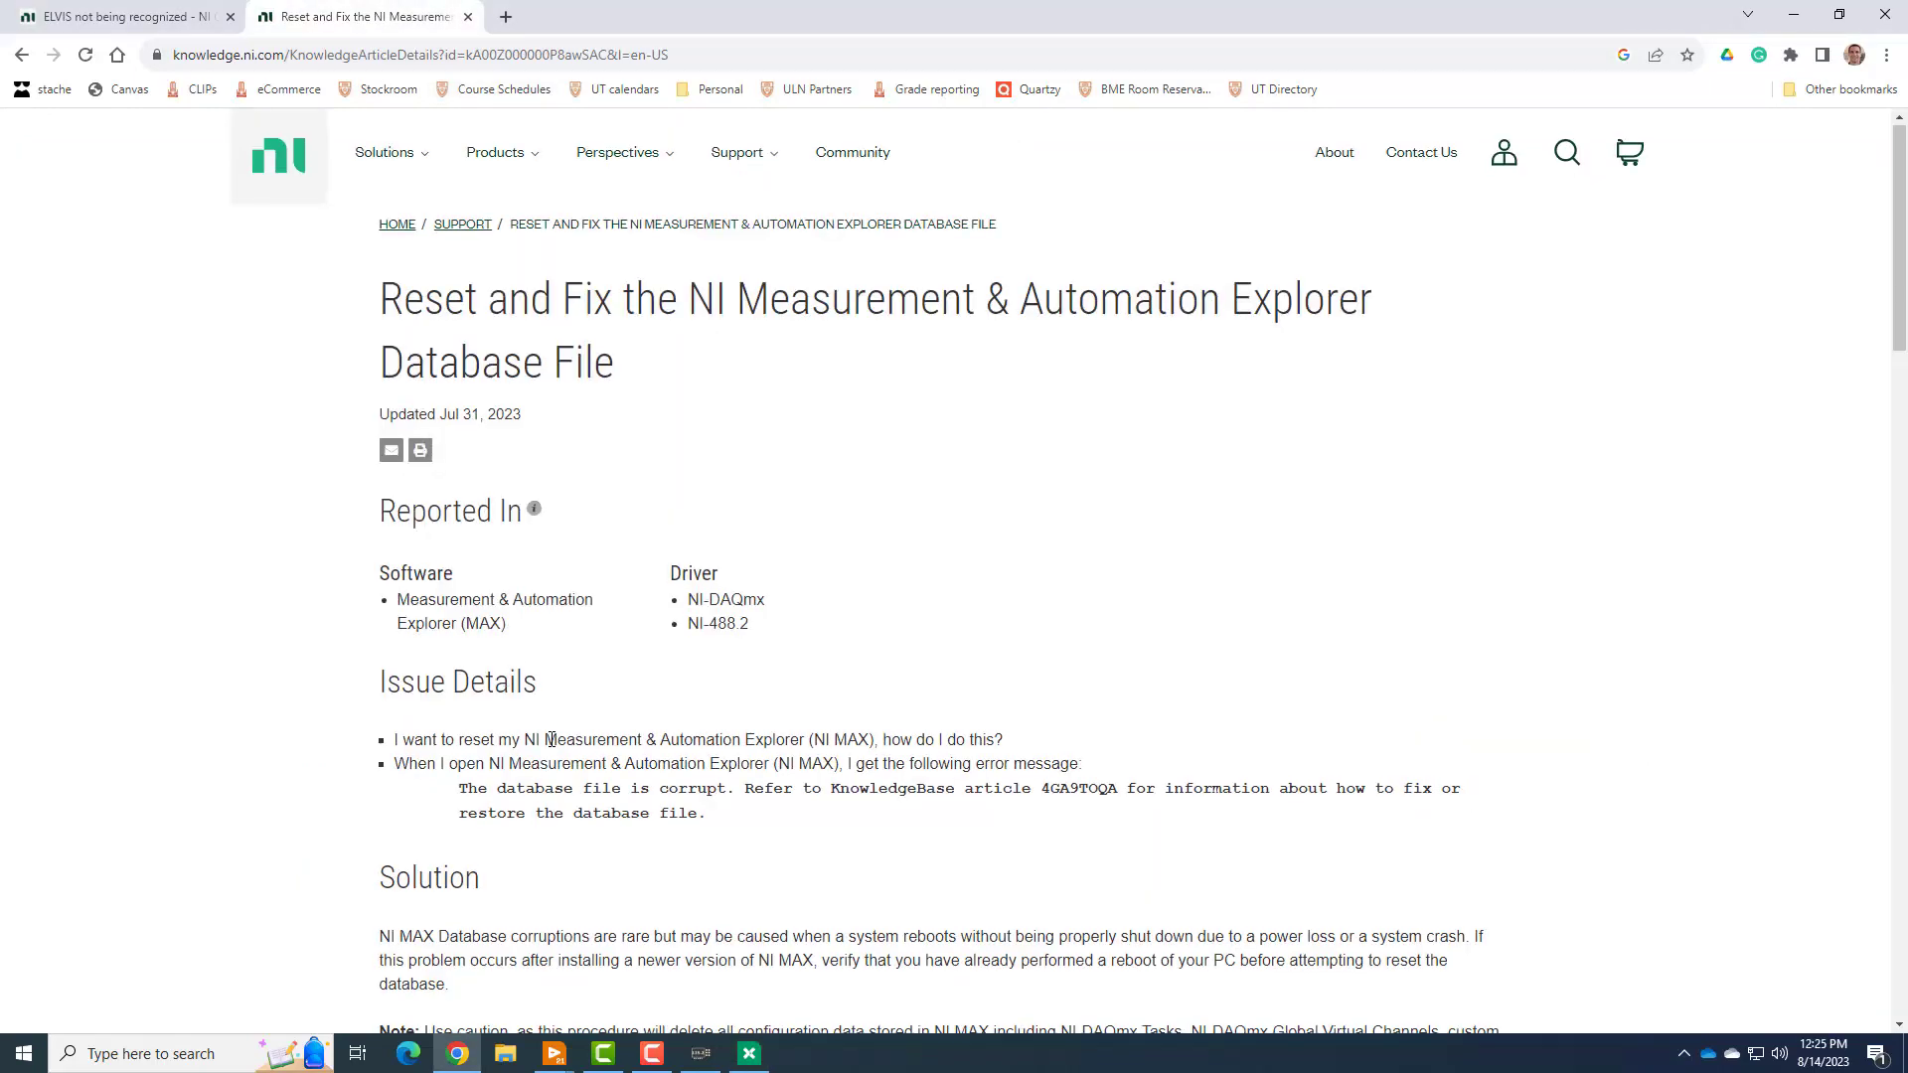
pyautogui.scroll(-5, 545, 731)
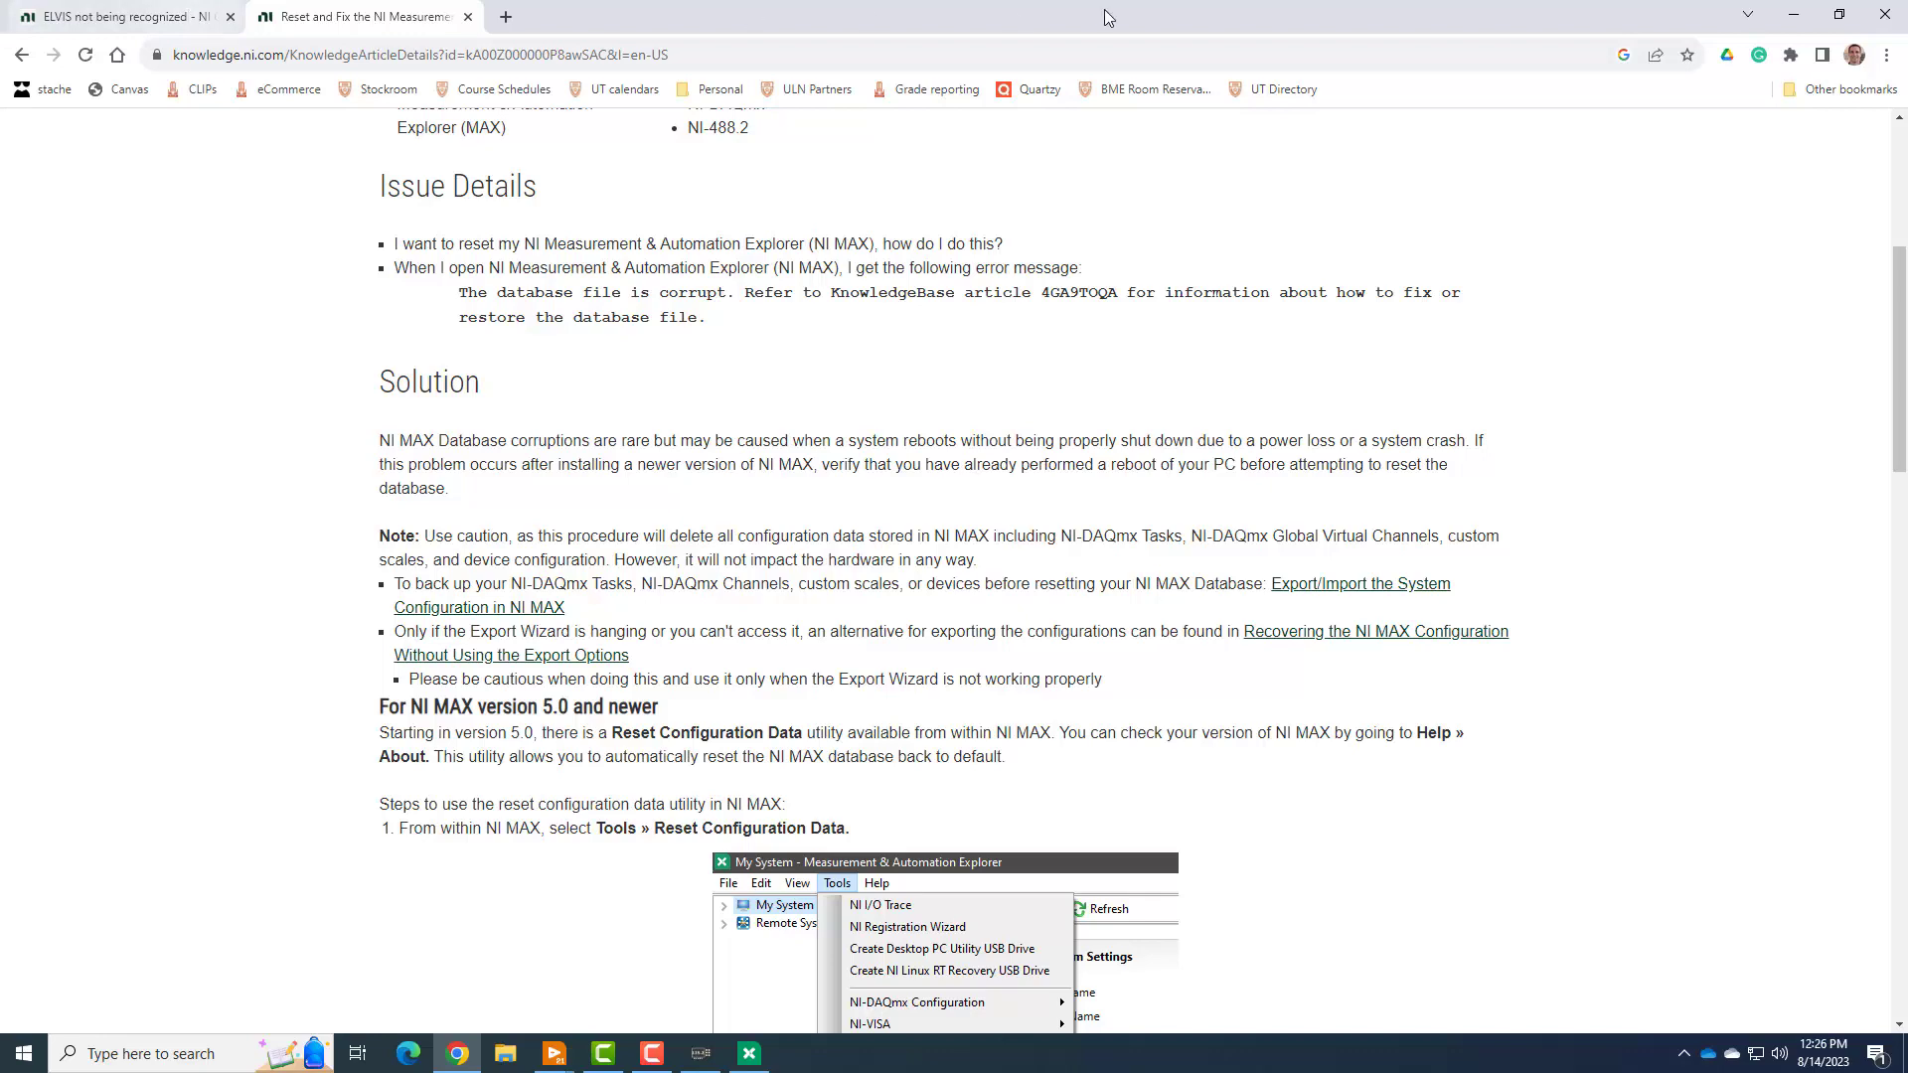
pyautogui.click(1793, 15)
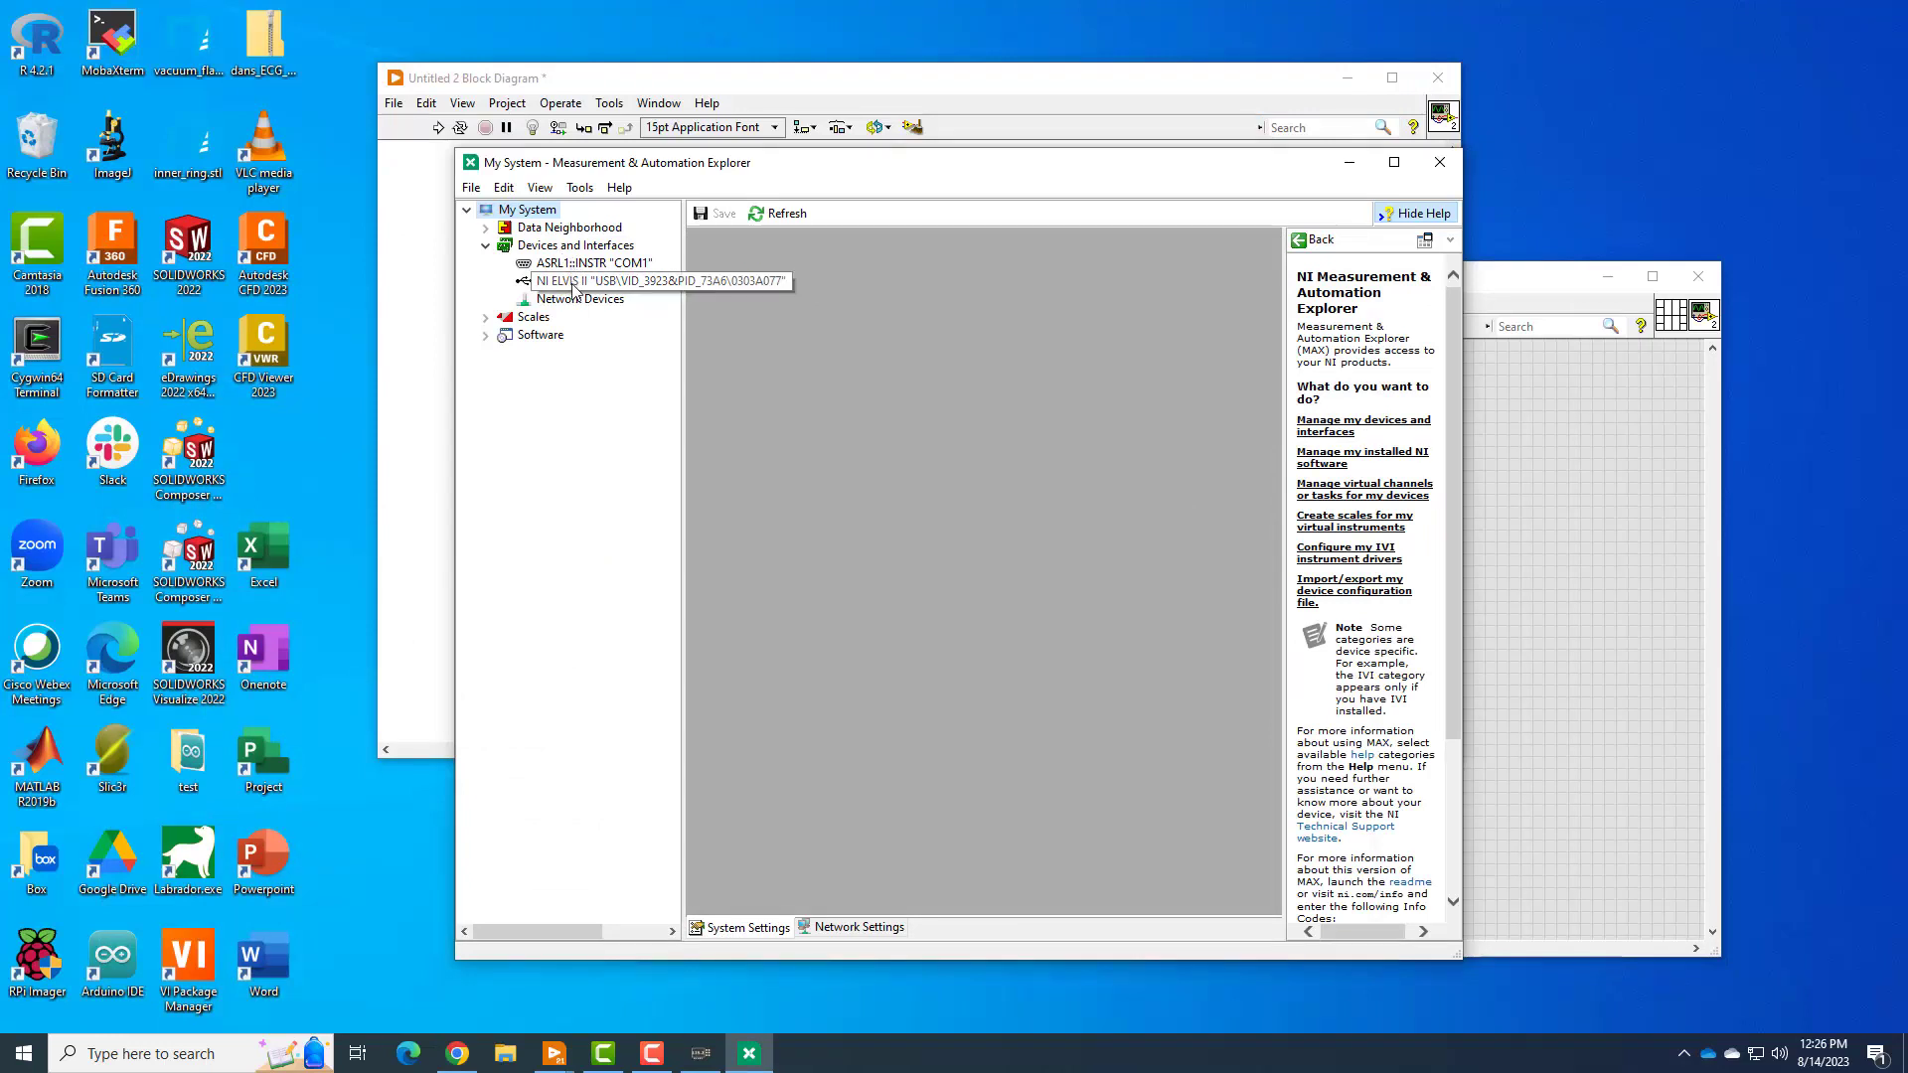
# Run Tools » Reset Configuration Data in NI MAX and confirm with Yes
pyautogui.click(590, 188)
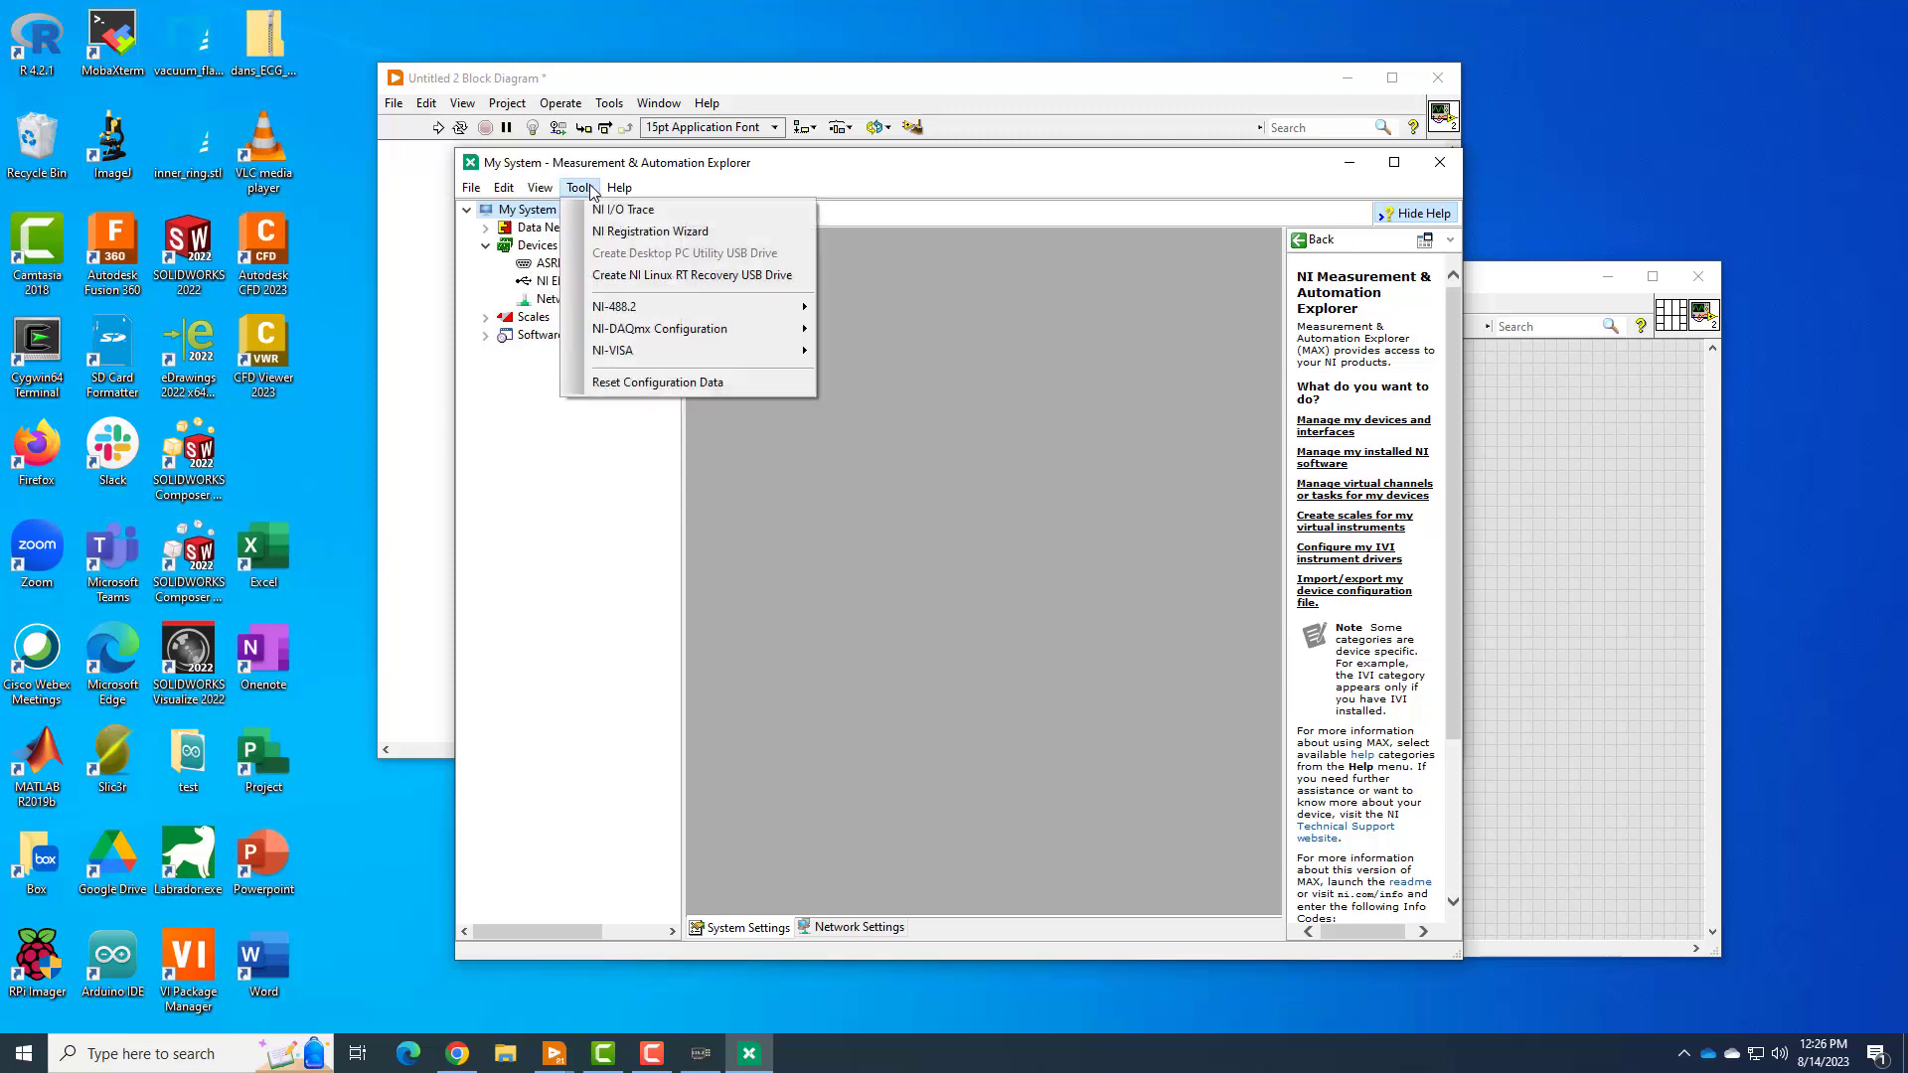
pyautogui.click(665, 393)
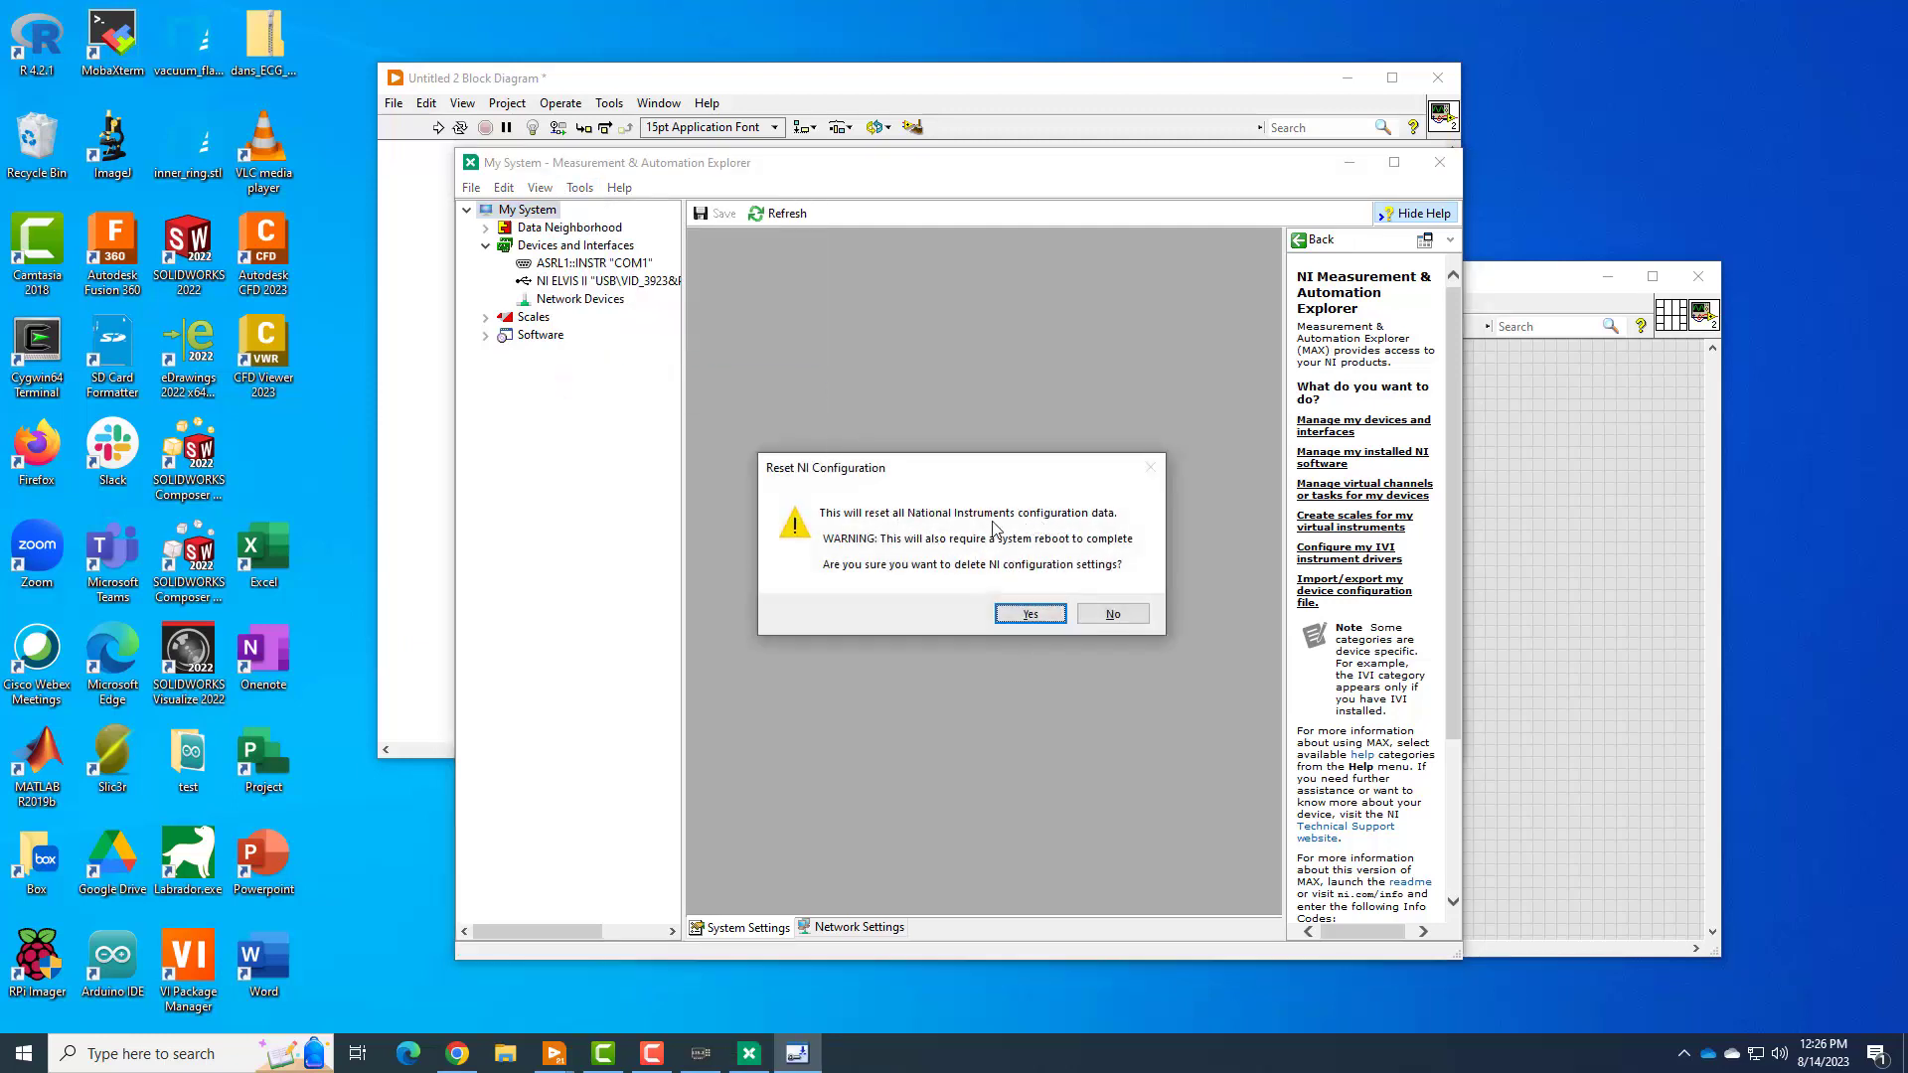
pyautogui.click(1030, 615)
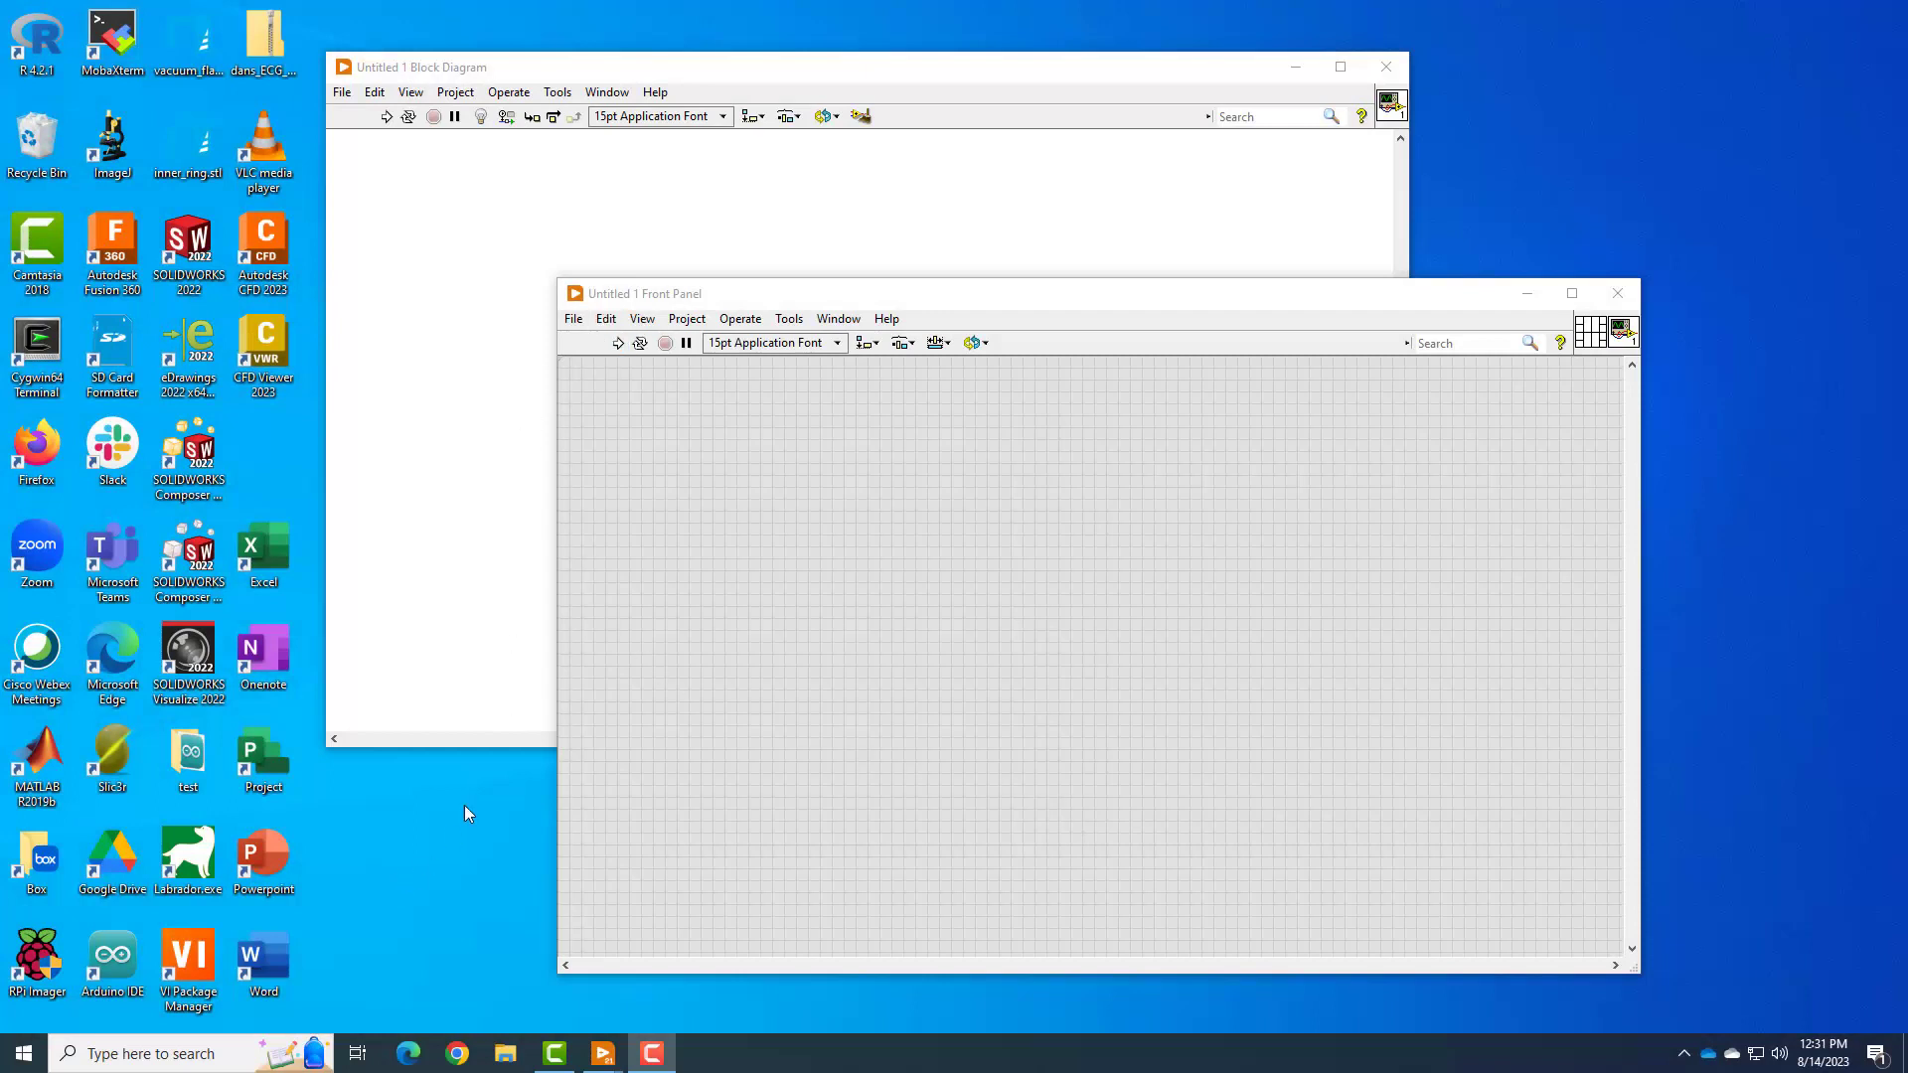
# Relaunch NI ELVISmx Instrument Launcher from Start search and open the Digital Multimeter
pyautogui.click(77, 1059)
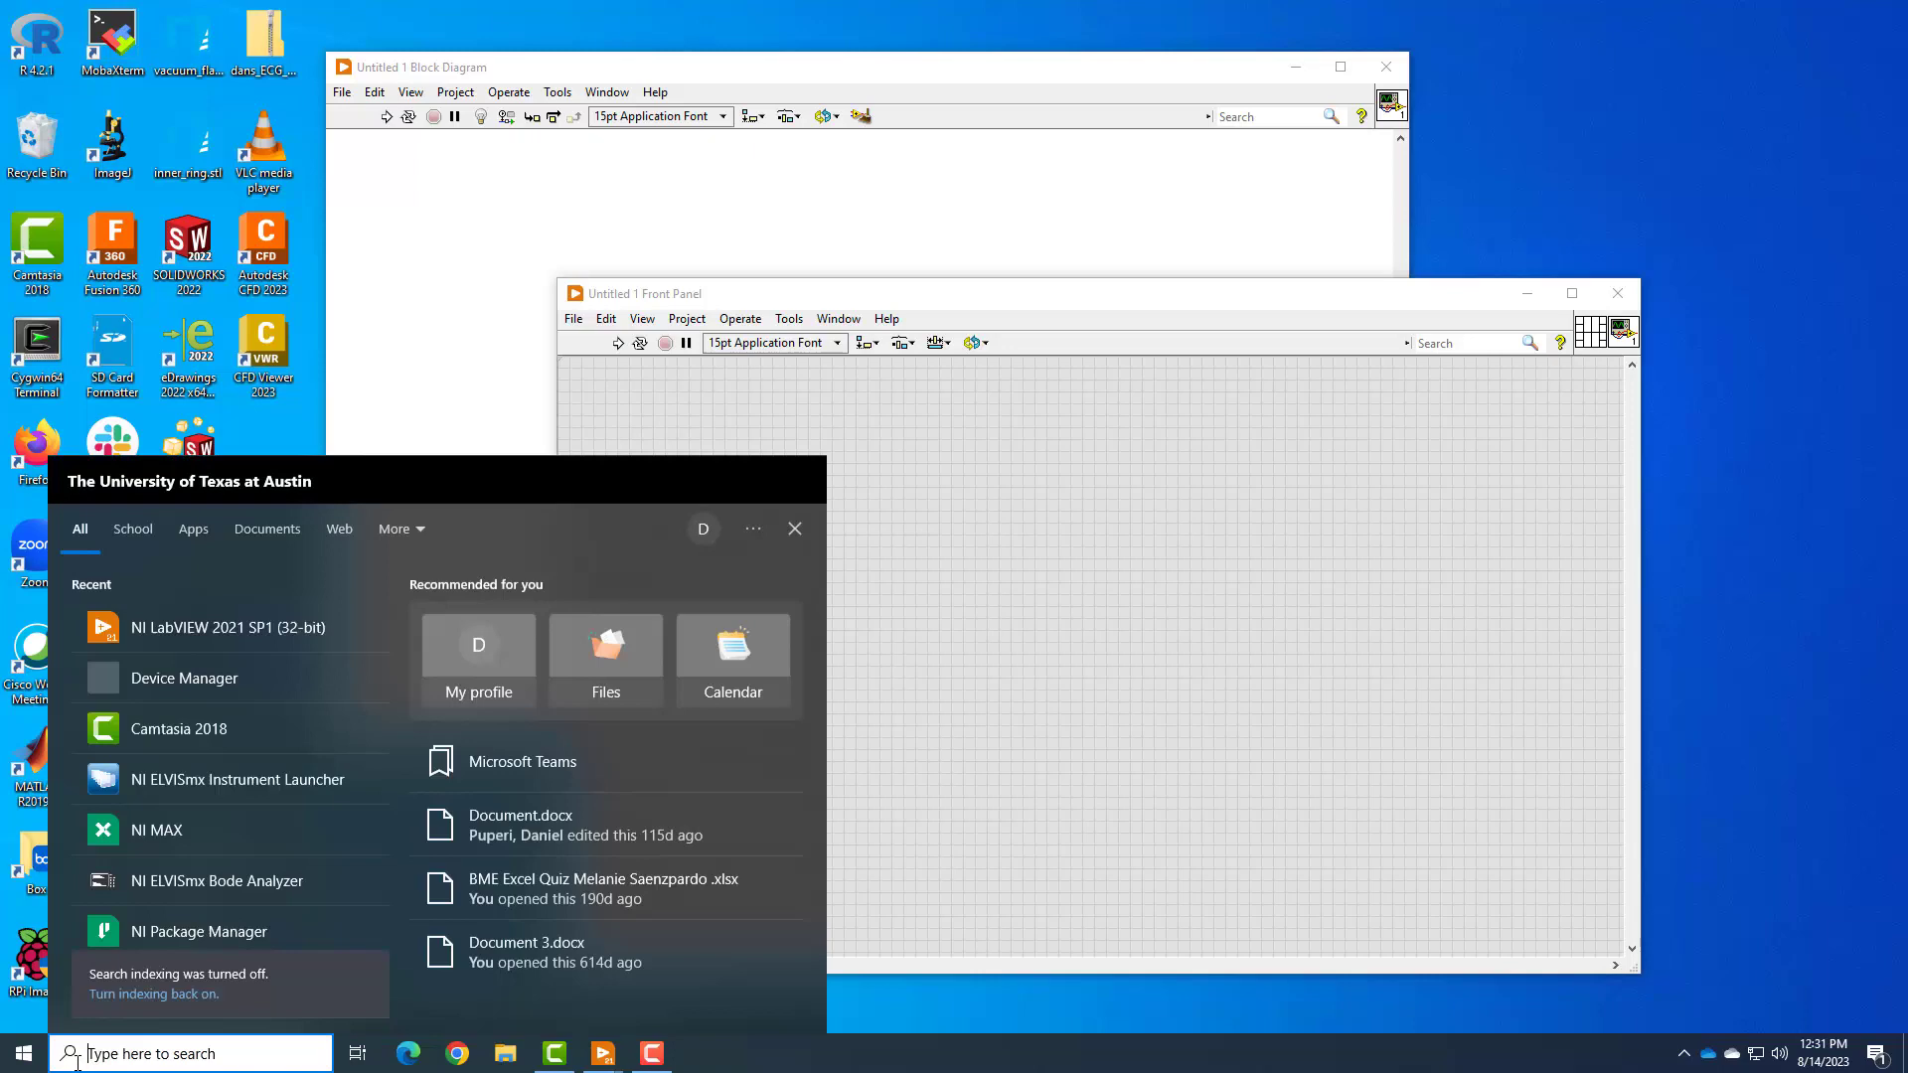
pyautogui.click(179, 790)
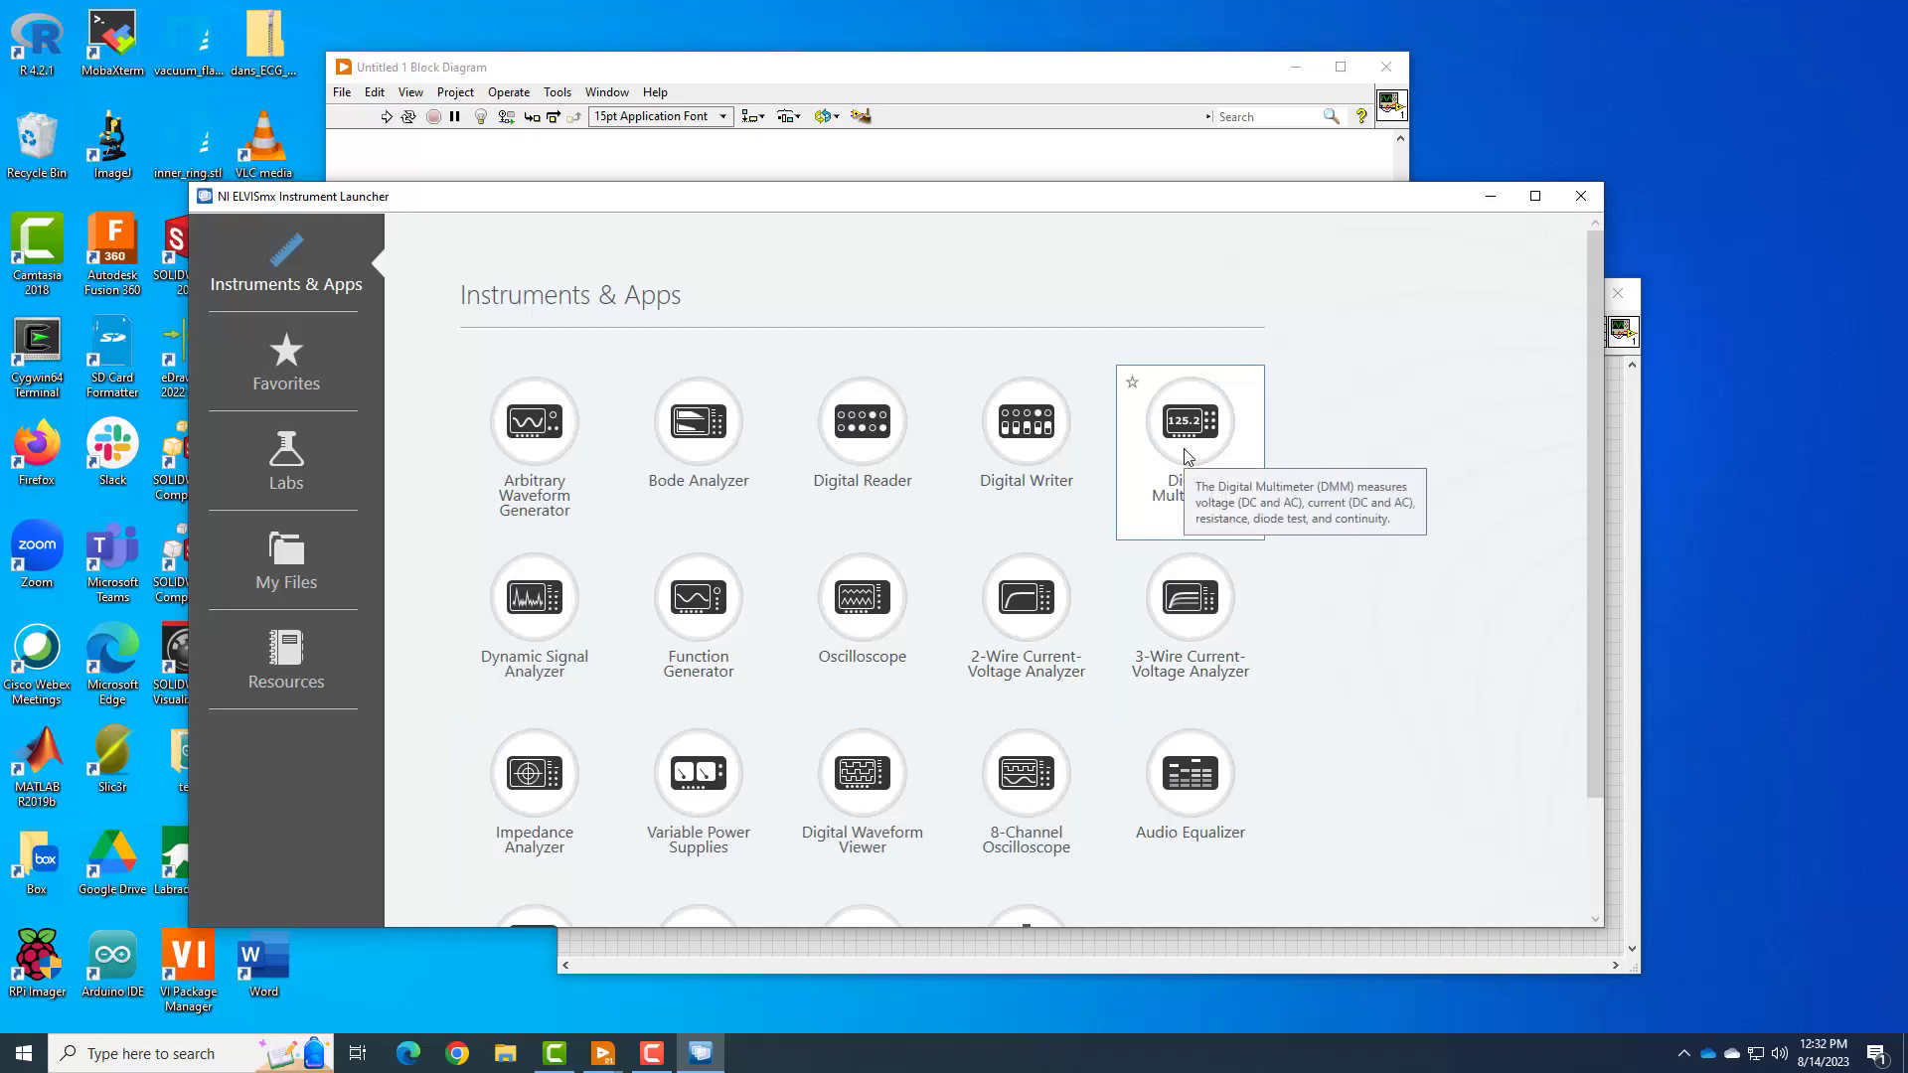
pyautogui.click(1202, 457)
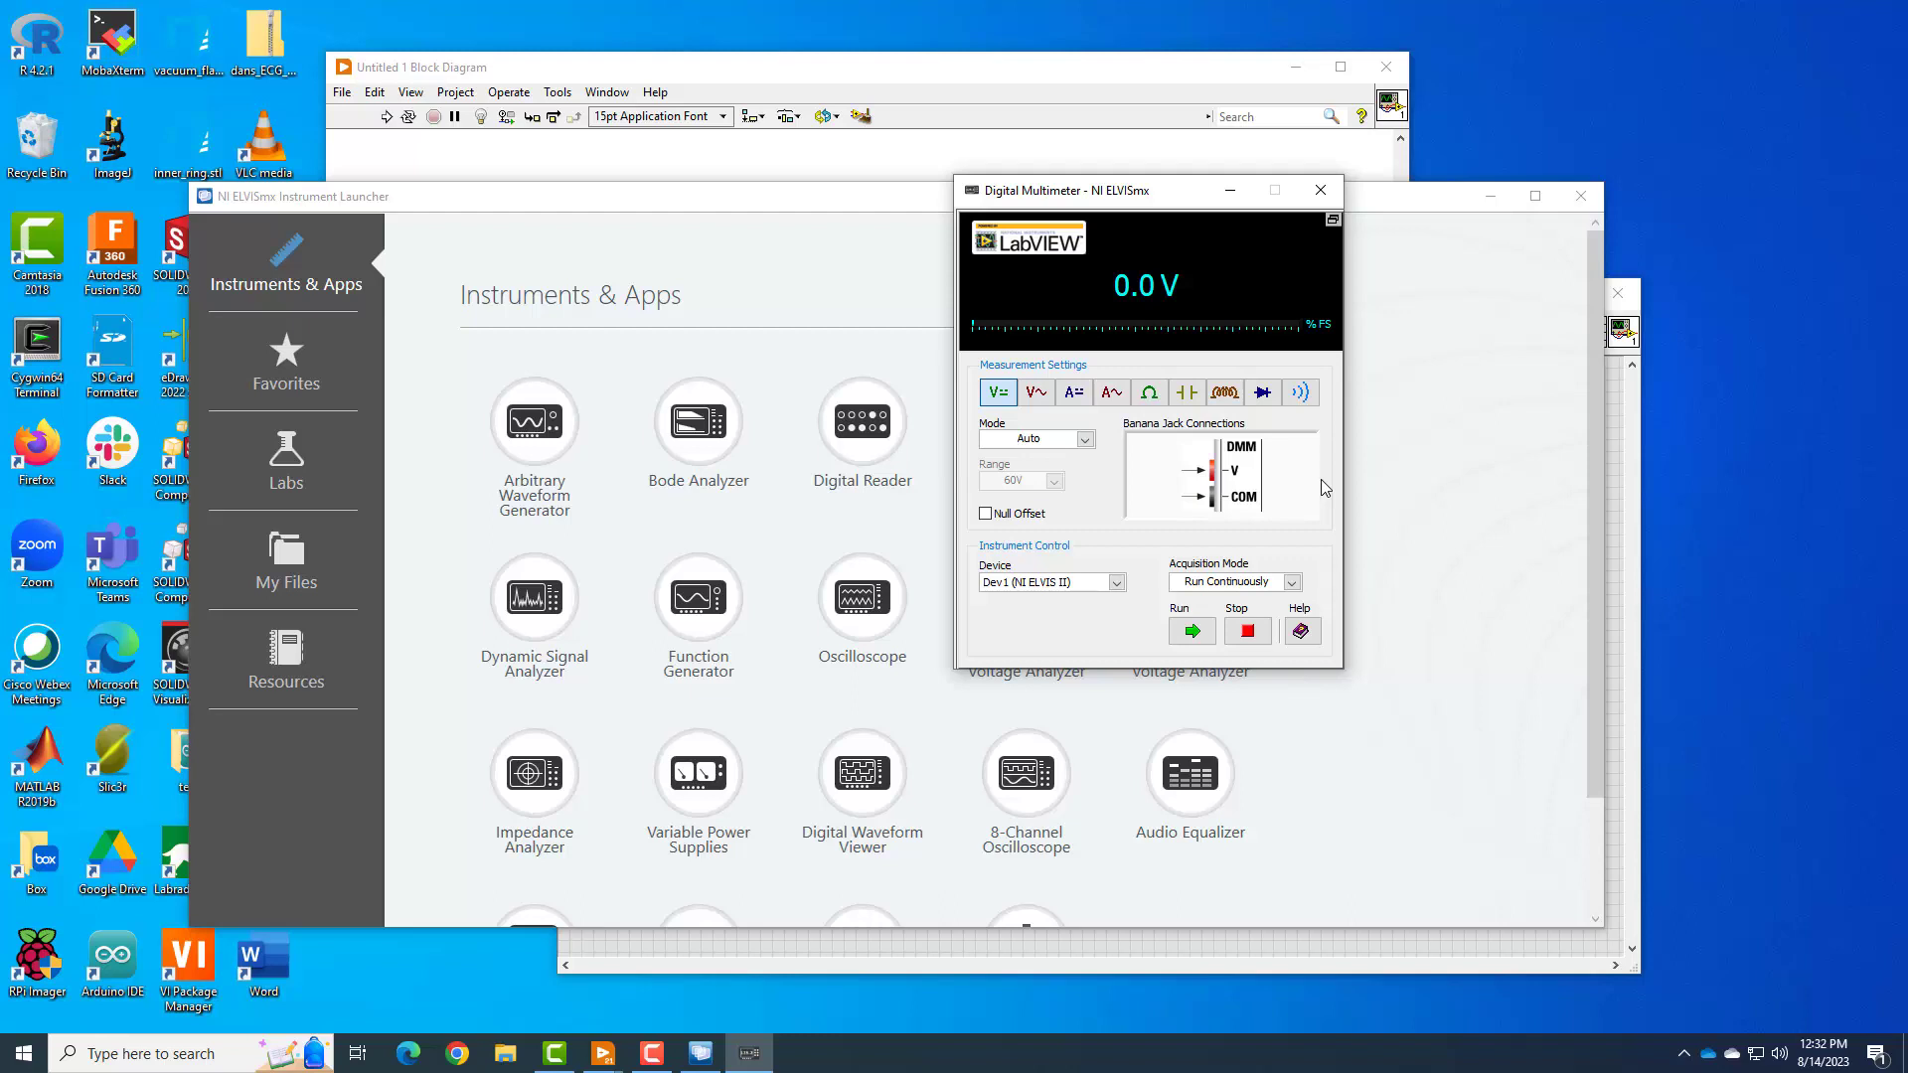
# Verify the multimeter's Device list shows Dev1 (NI ELVIS II), then close the multimeter
pyautogui.click(1117, 584)
pyautogui.click(1120, 600)
pyautogui.click(1117, 584)
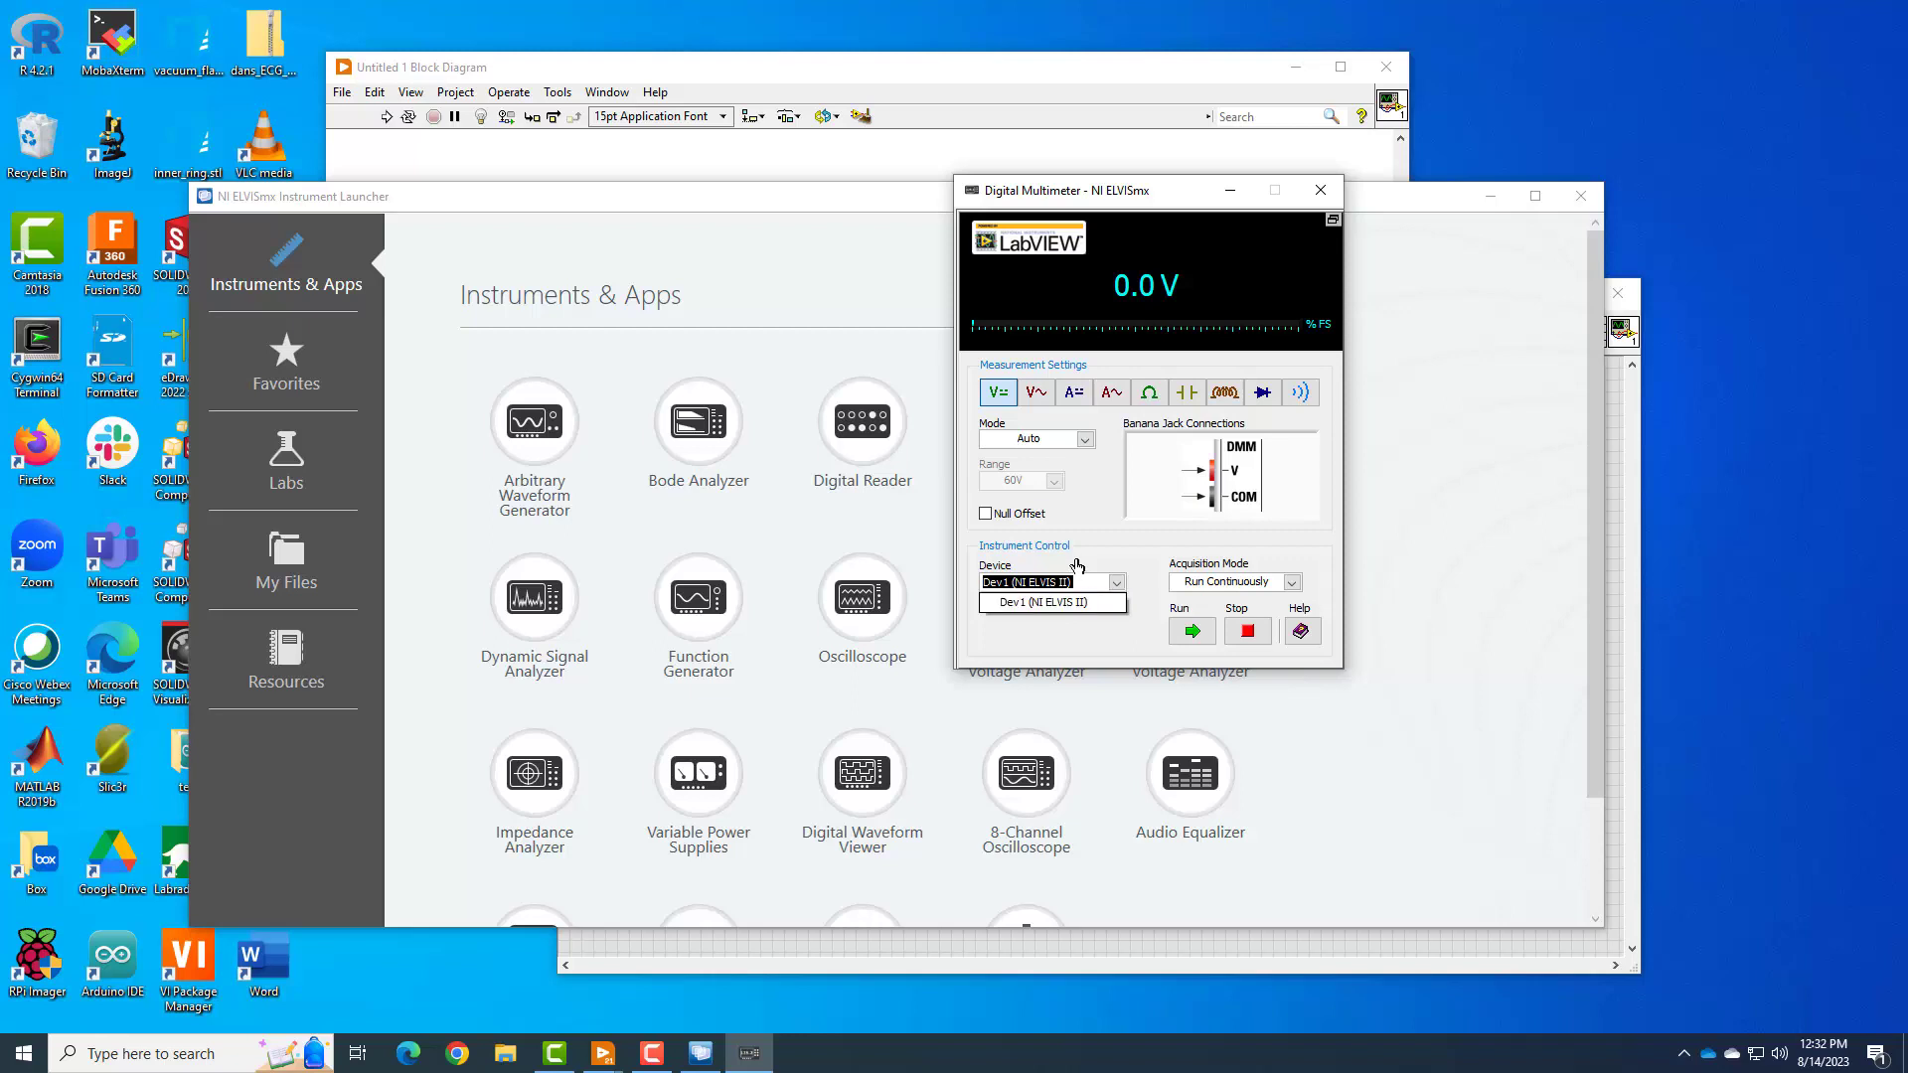
pyautogui.click(1085, 565)
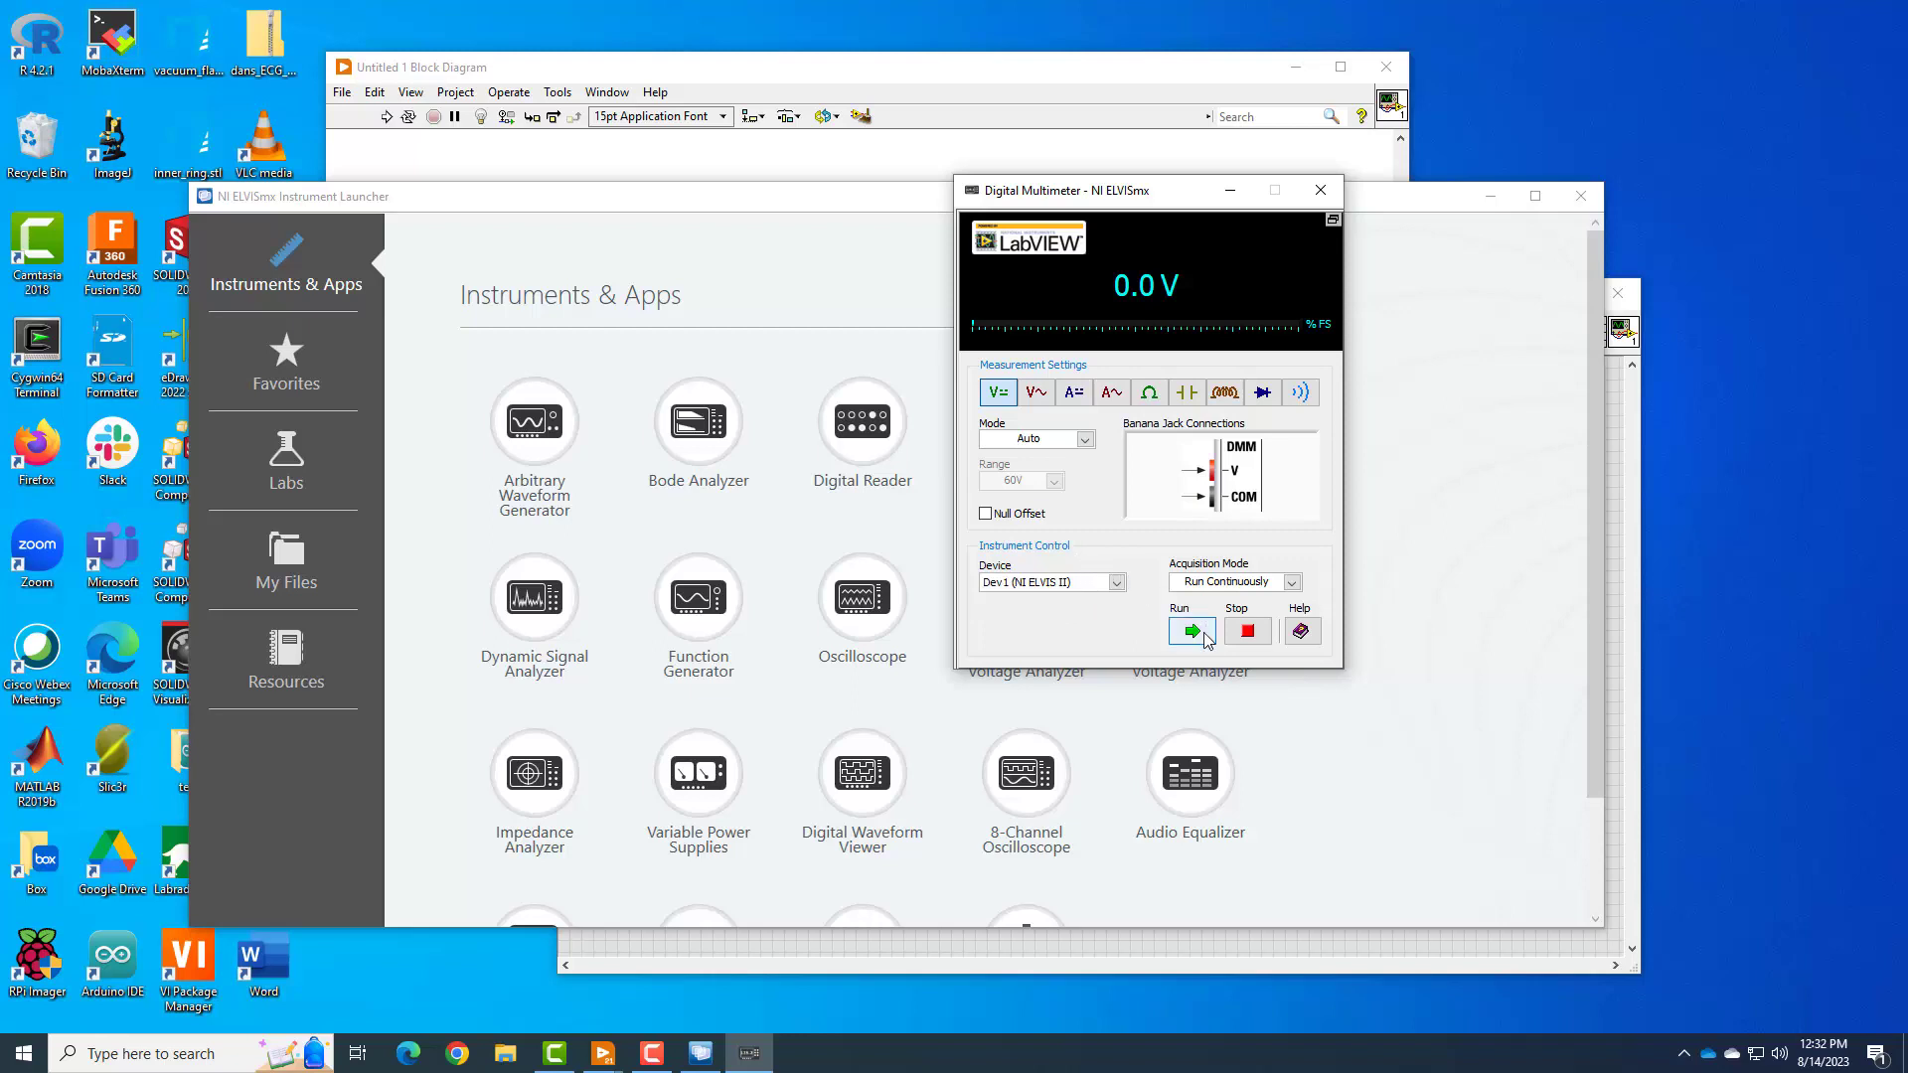
pyautogui.click(1320, 189)
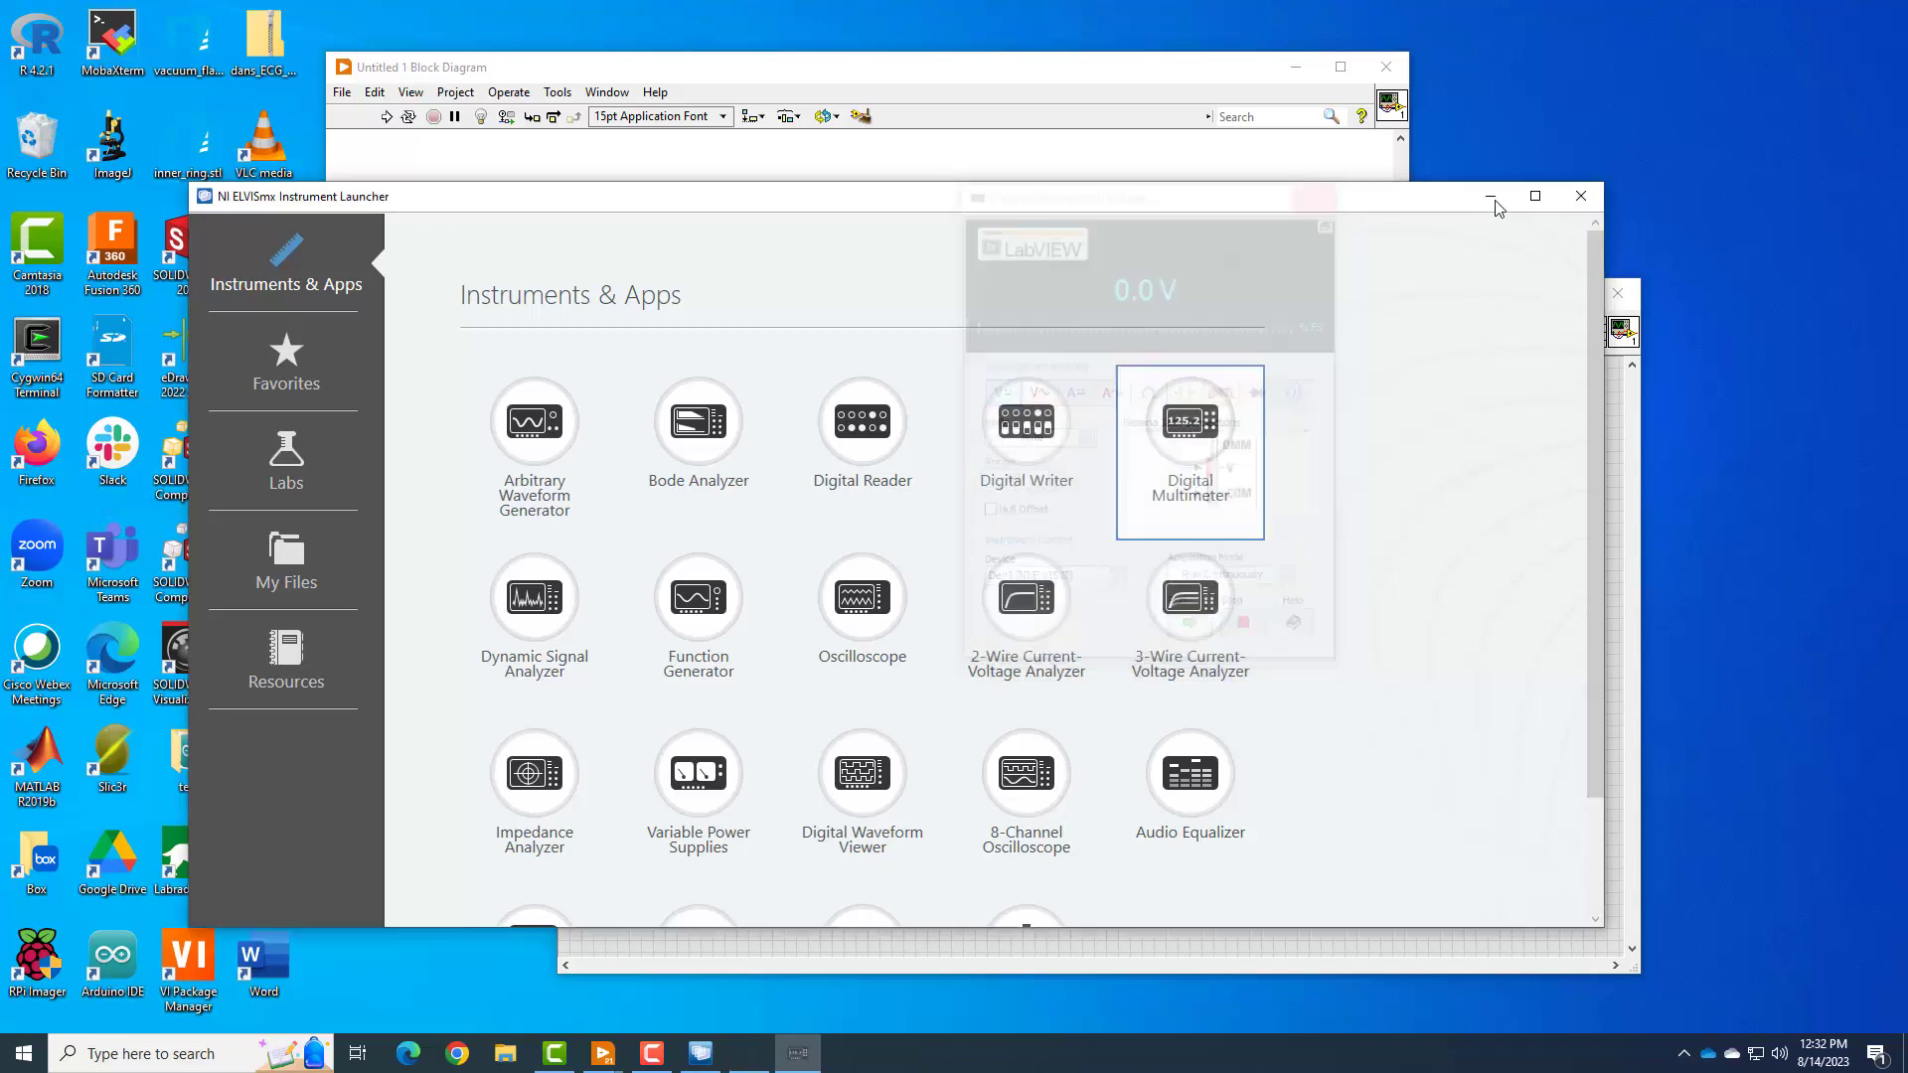
# Close the launcher and place a new DAQ Assistant on LabVIEW's block diagram
pyautogui.click(1580, 196)
pyautogui.click(430, 268)
pyautogui.rightClick(430, 268)
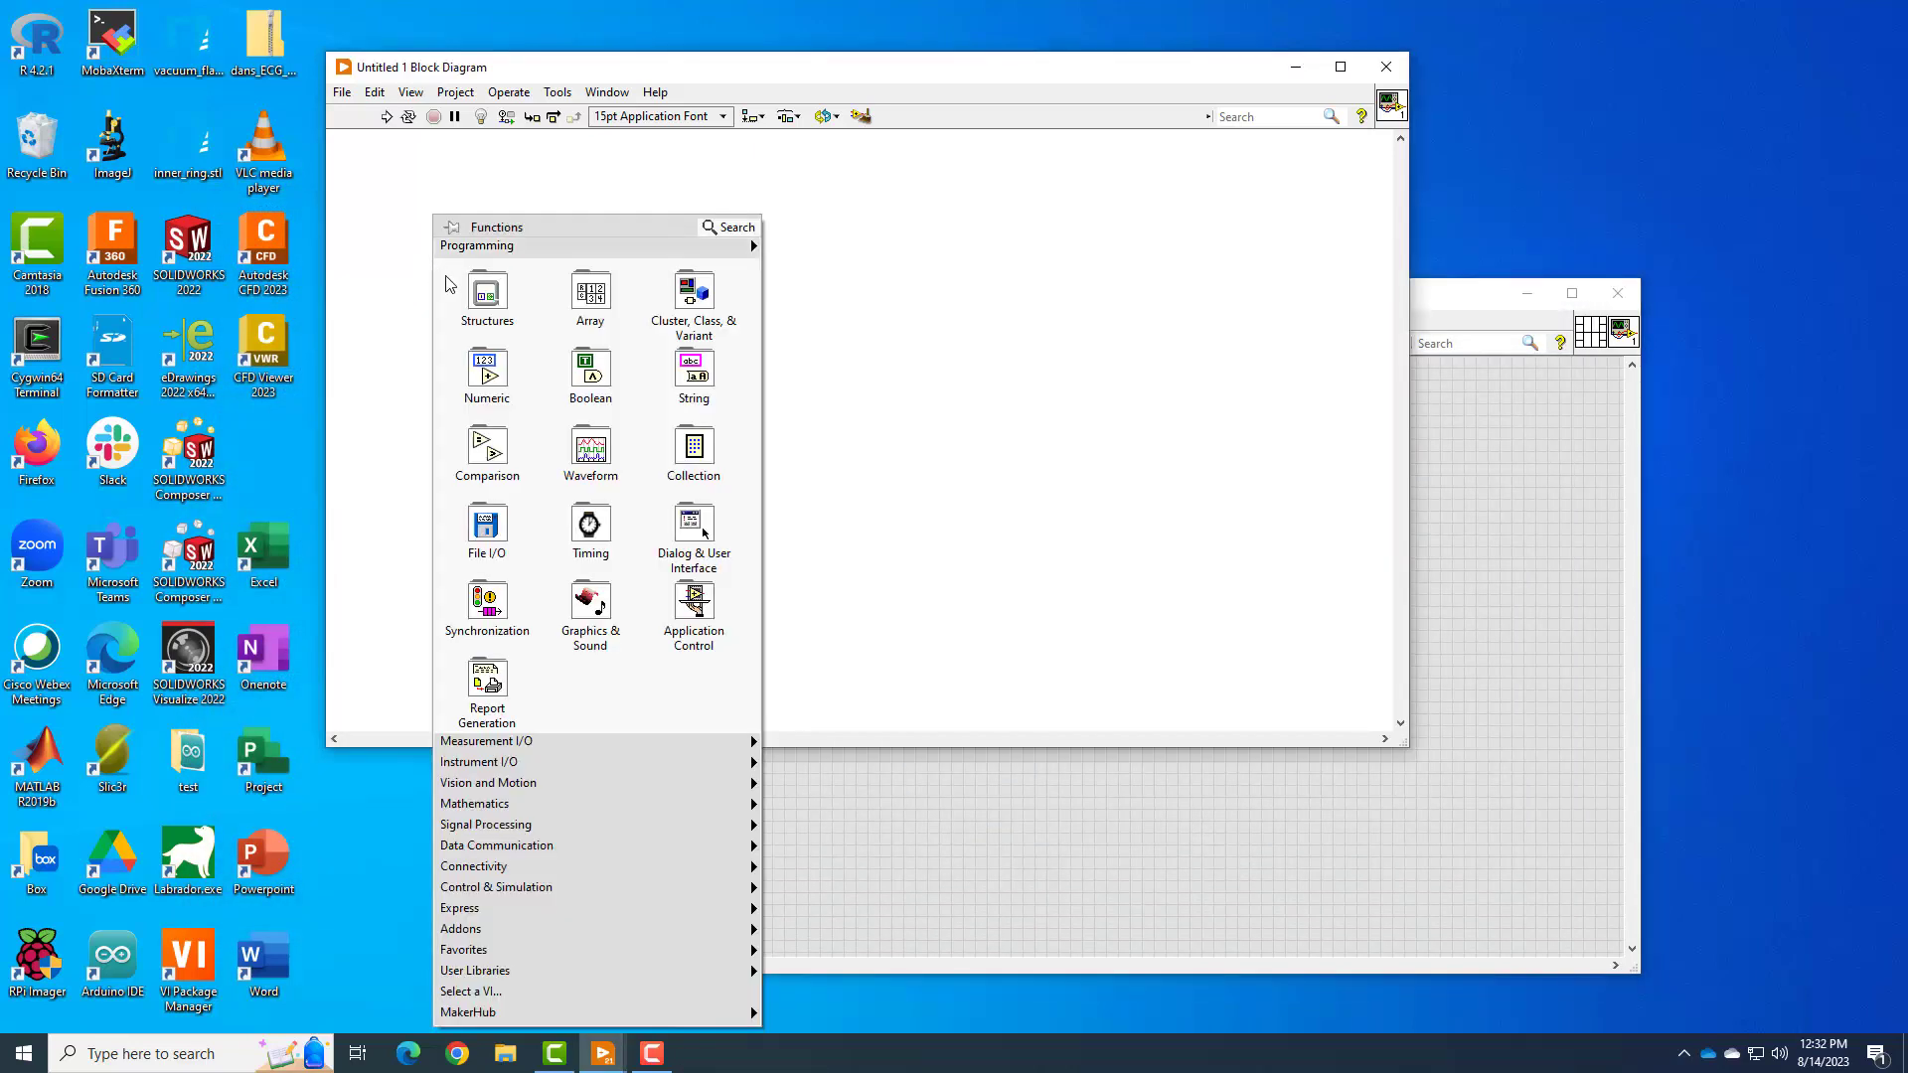
pyautogui.moveTo(556, 743)
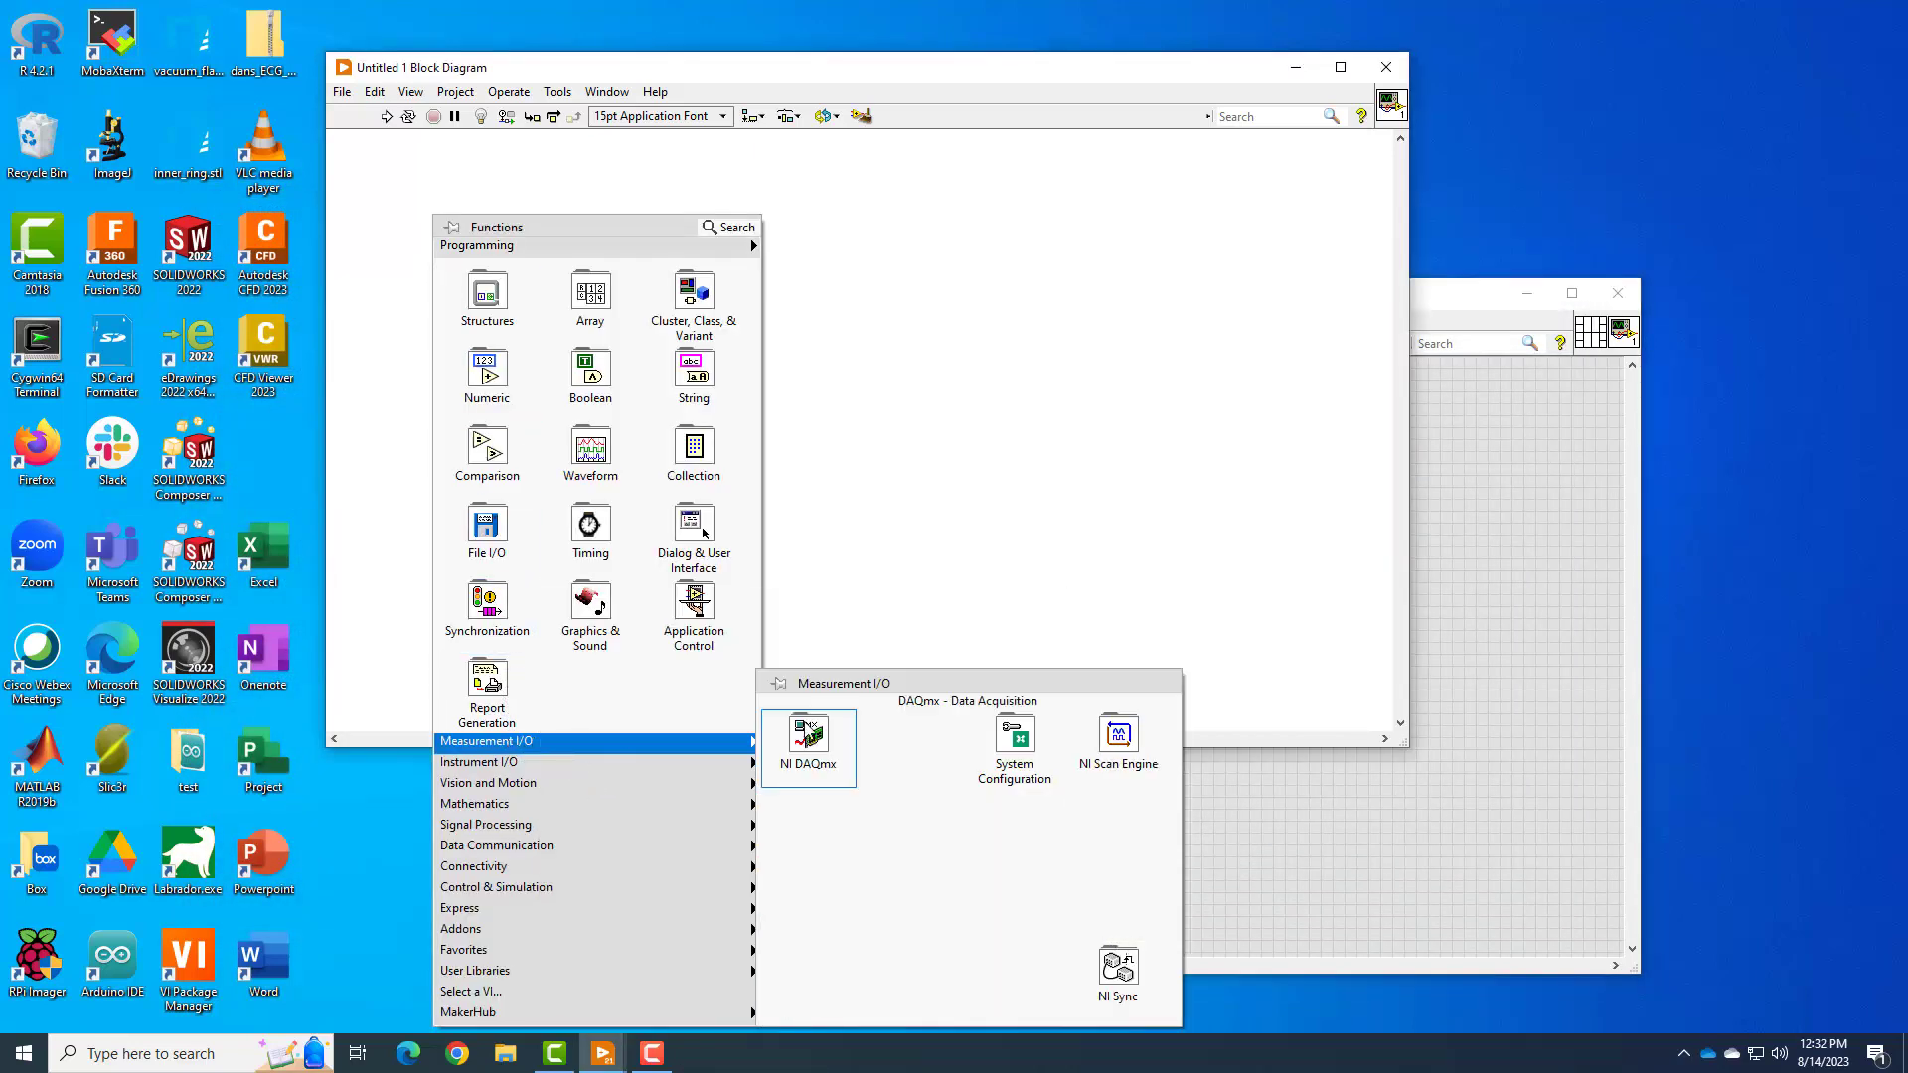
pyautogui.moveTo(810, 733)
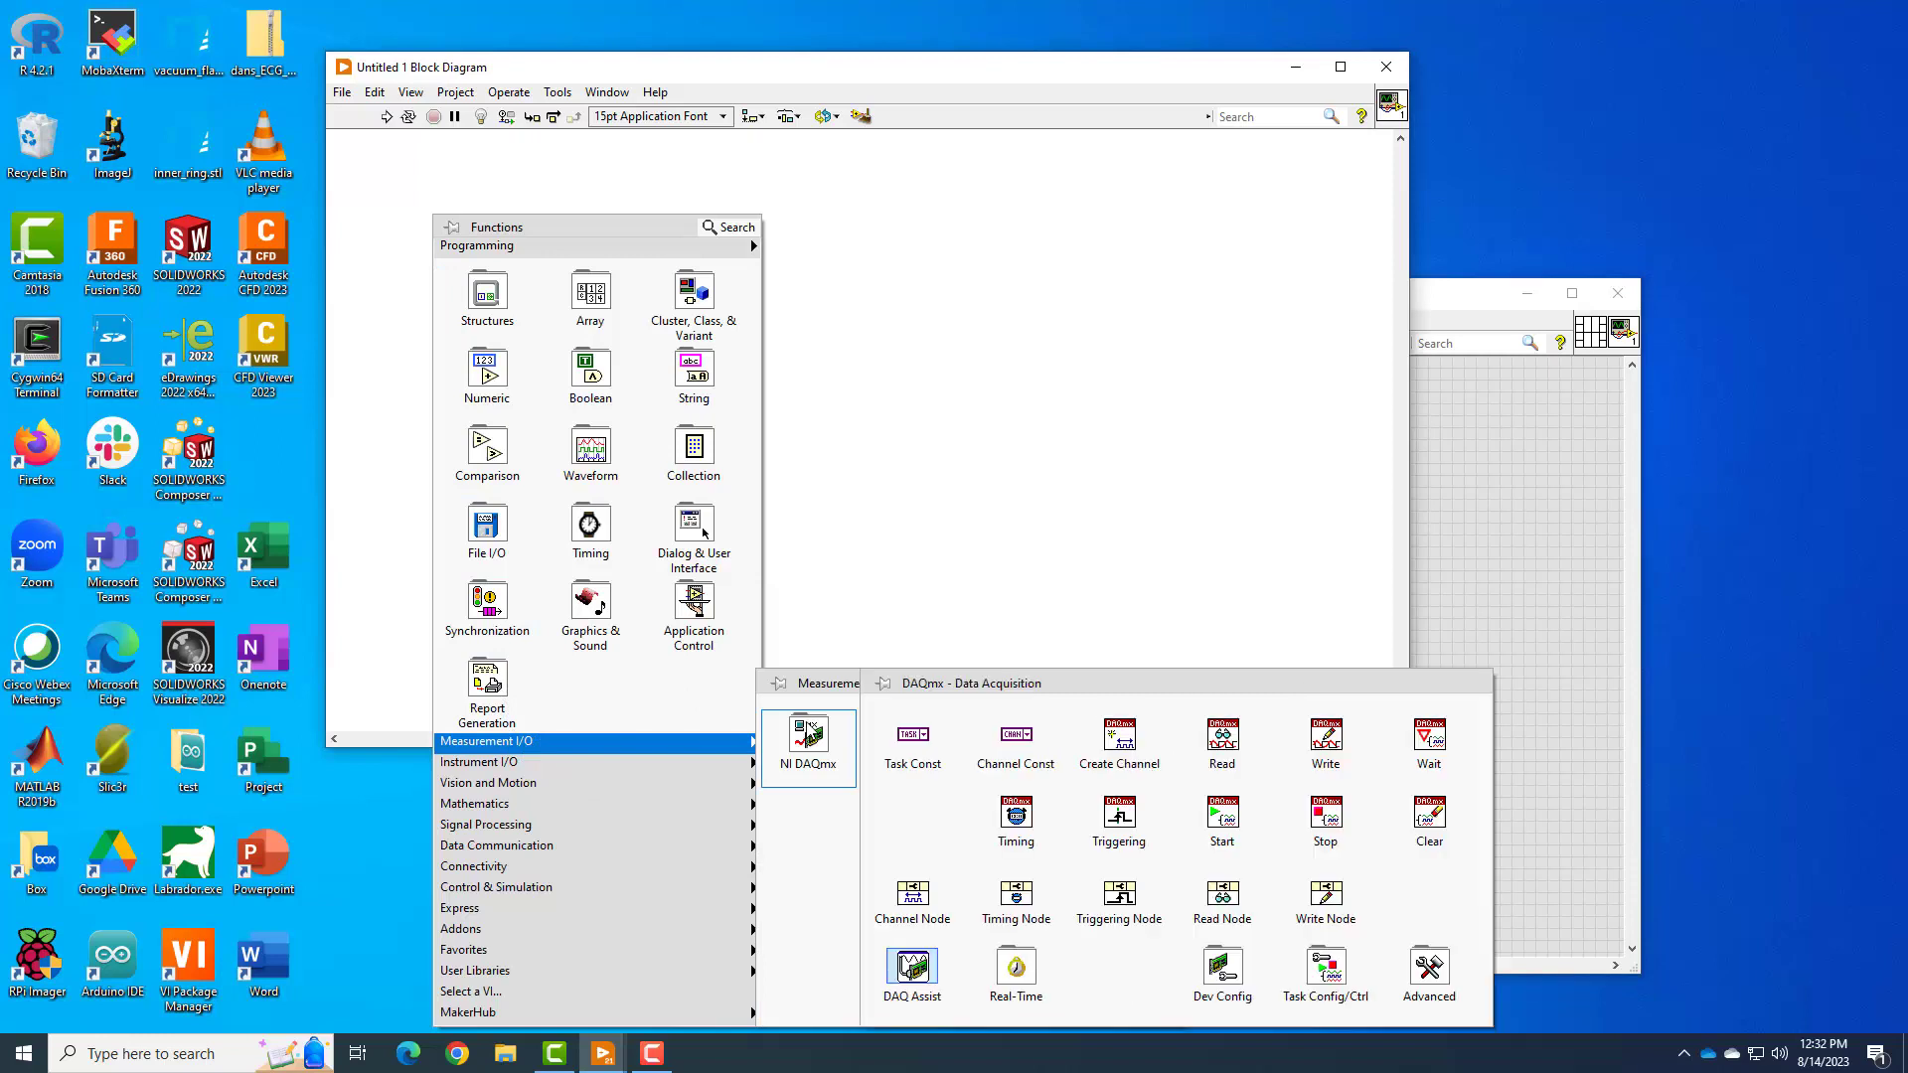
pyautogui.click(932, 979)
pyautogui.click(759, 405)
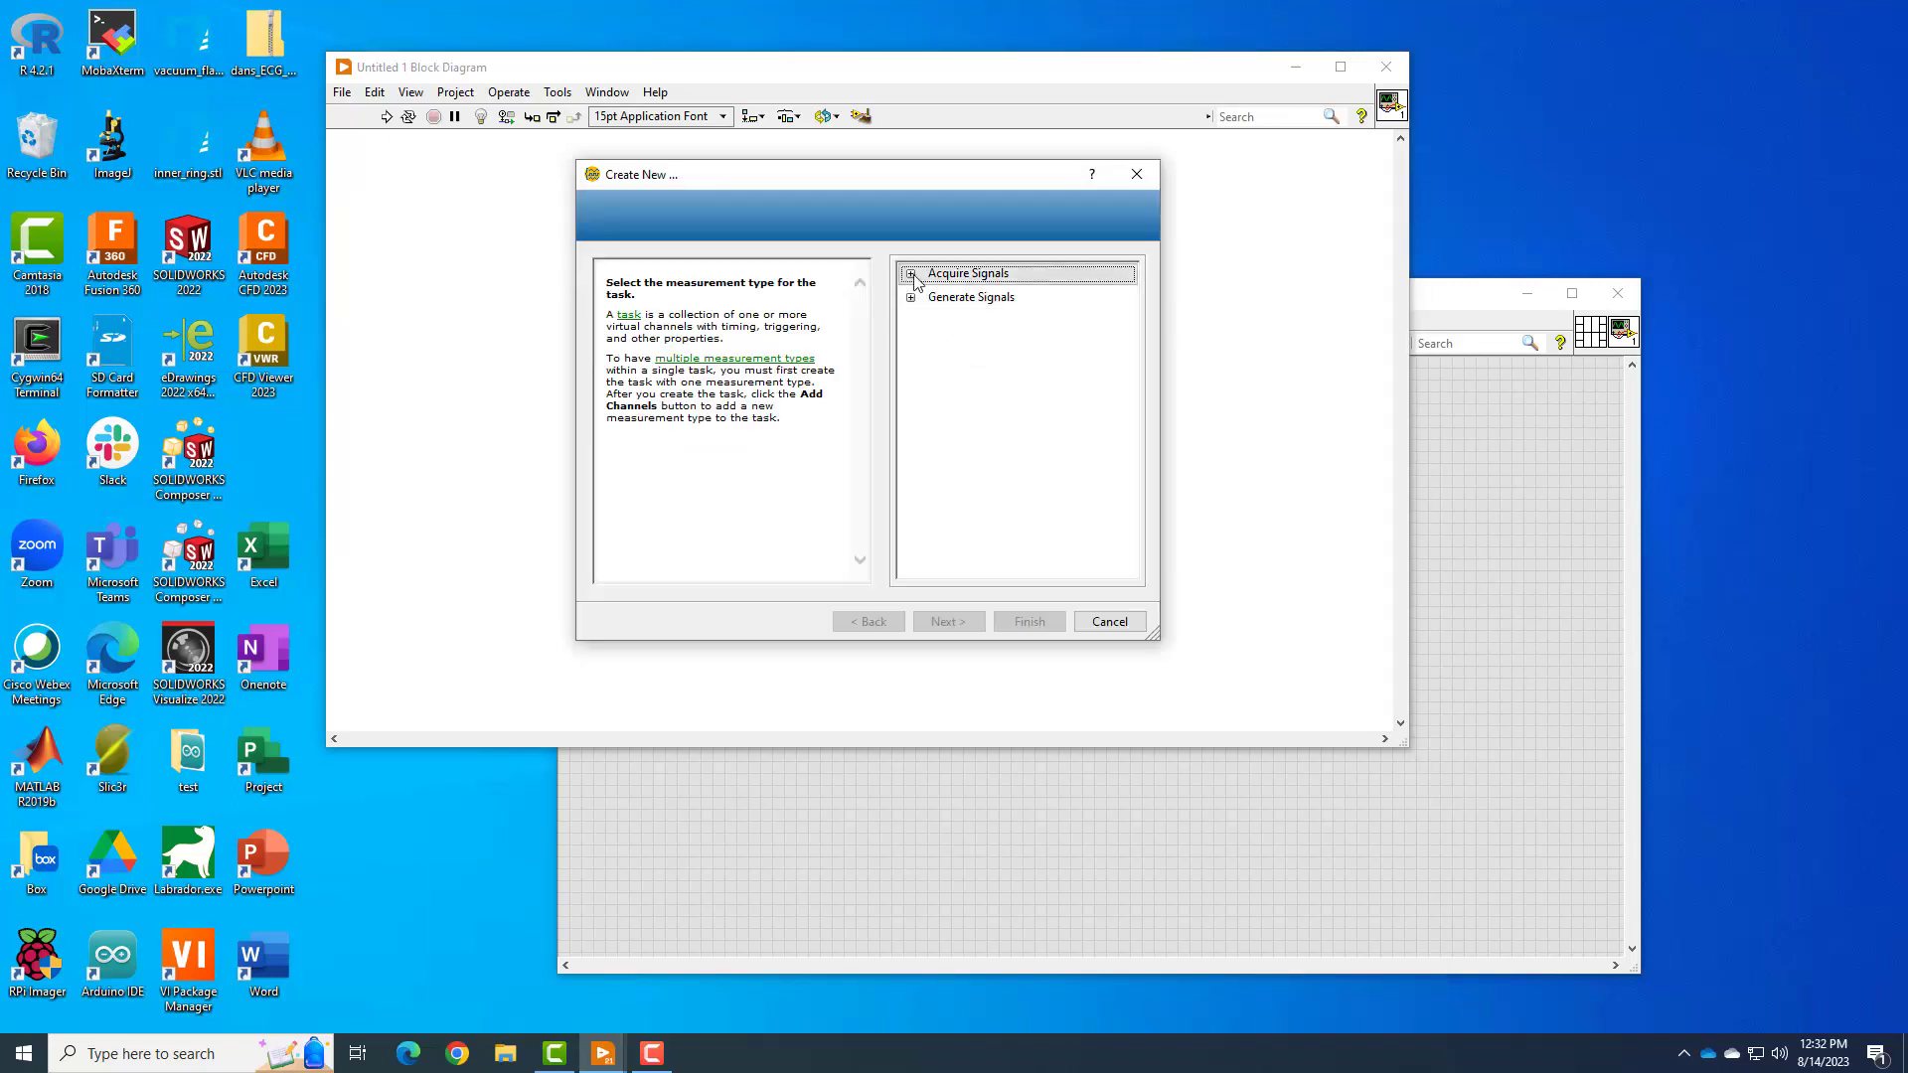
# Set up an Analog Input Voltage task on Dev1 channel ai0, finish, then cancel it
pyautogui.click(911, 274)
pyautogui.doubleClick(969, 299)
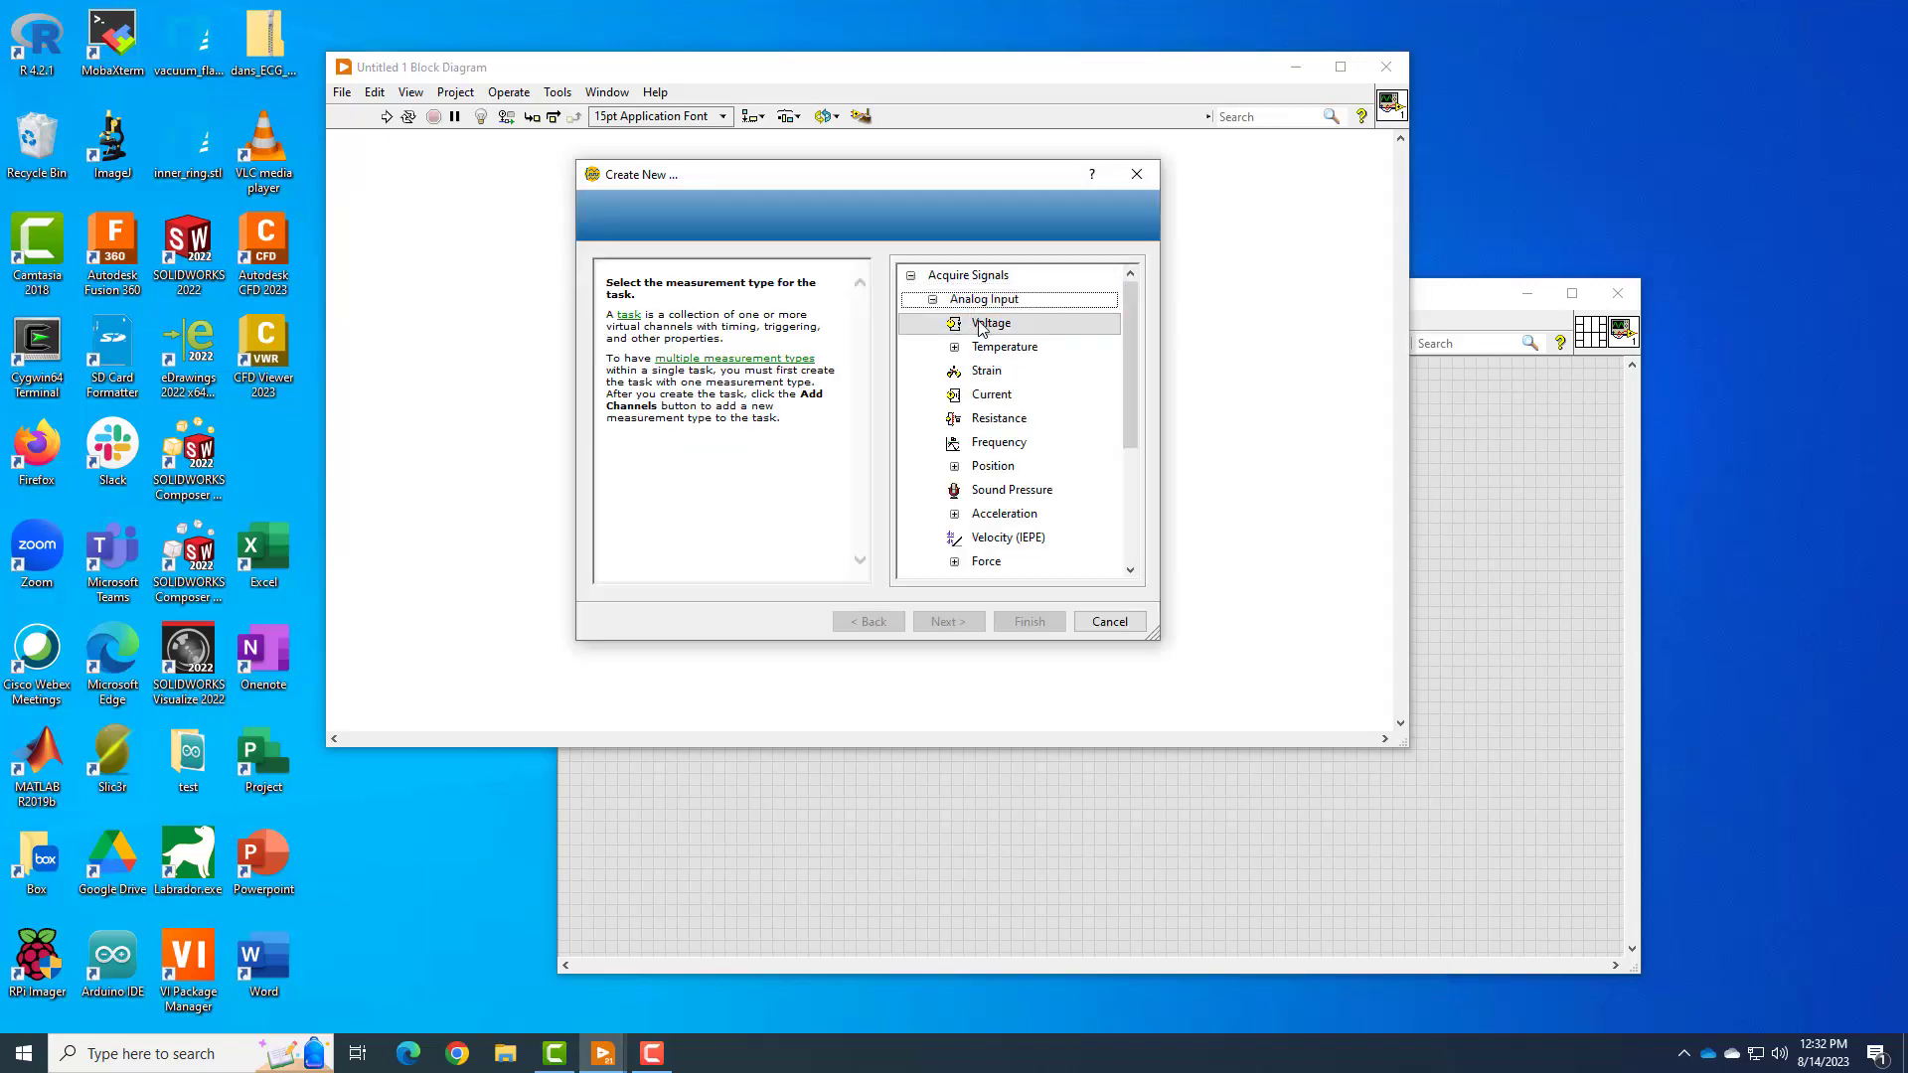
pyautogui.doubleClick(982, 326)
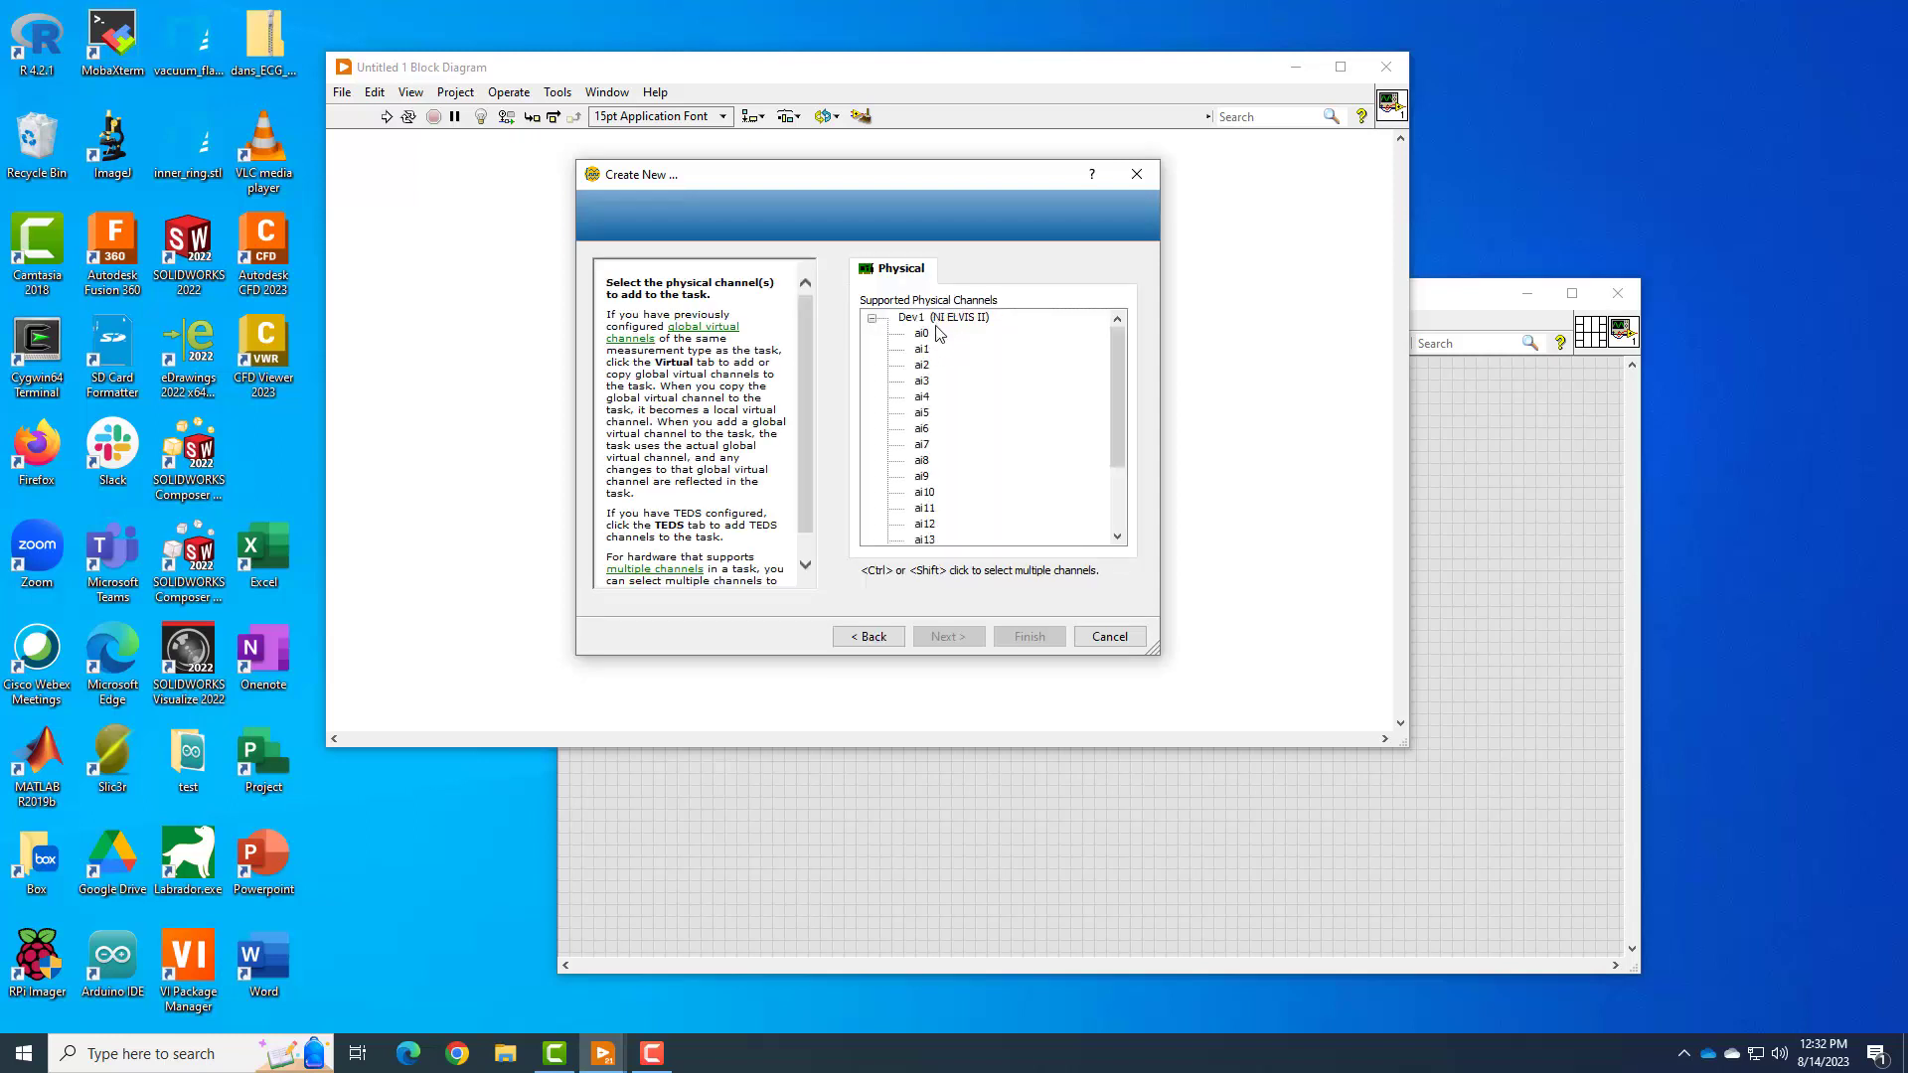
pyautogui.click(934, 335)
pyautogui.click(1029, 636)
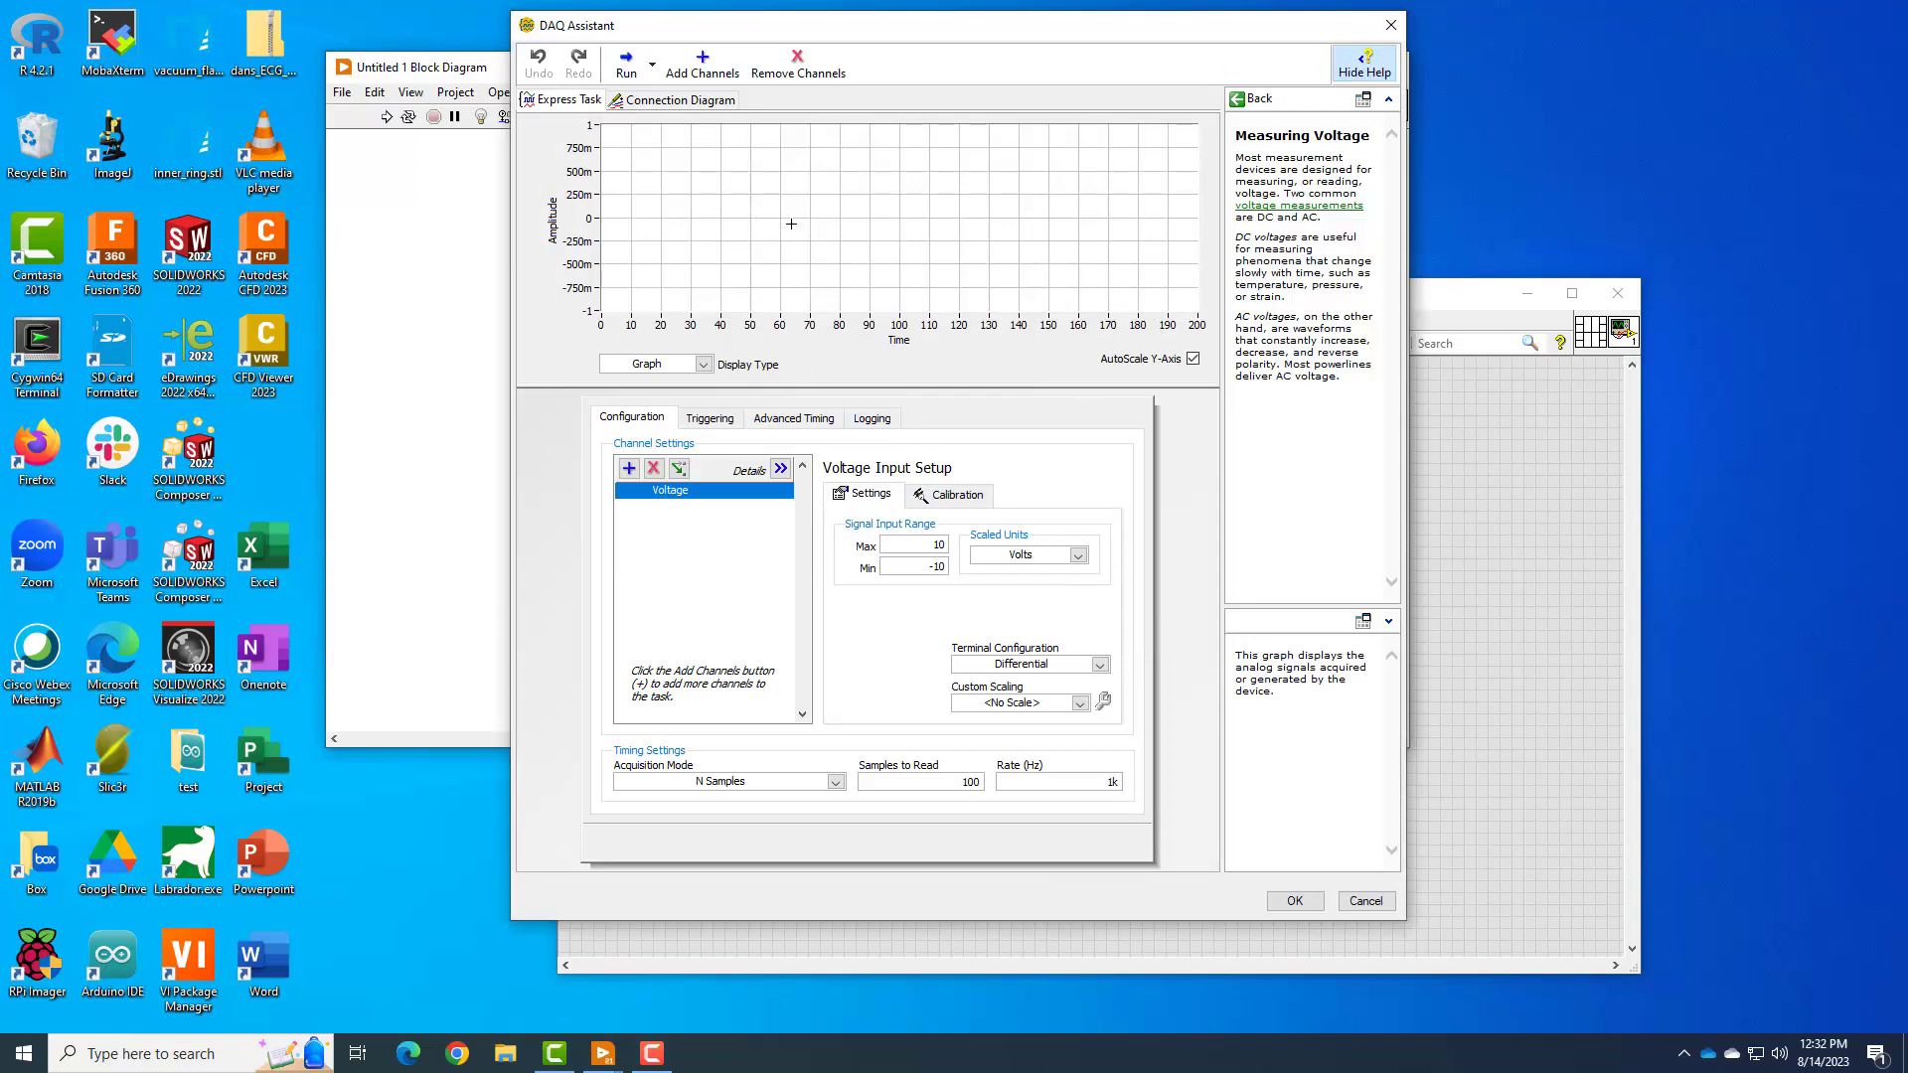
pyautogui.click(1365, 900)
# Close the Block Diagram, Front Panel (Don't Save) and LabVIEW start window, then open Windows search
pyautogui.click(1387, 66)
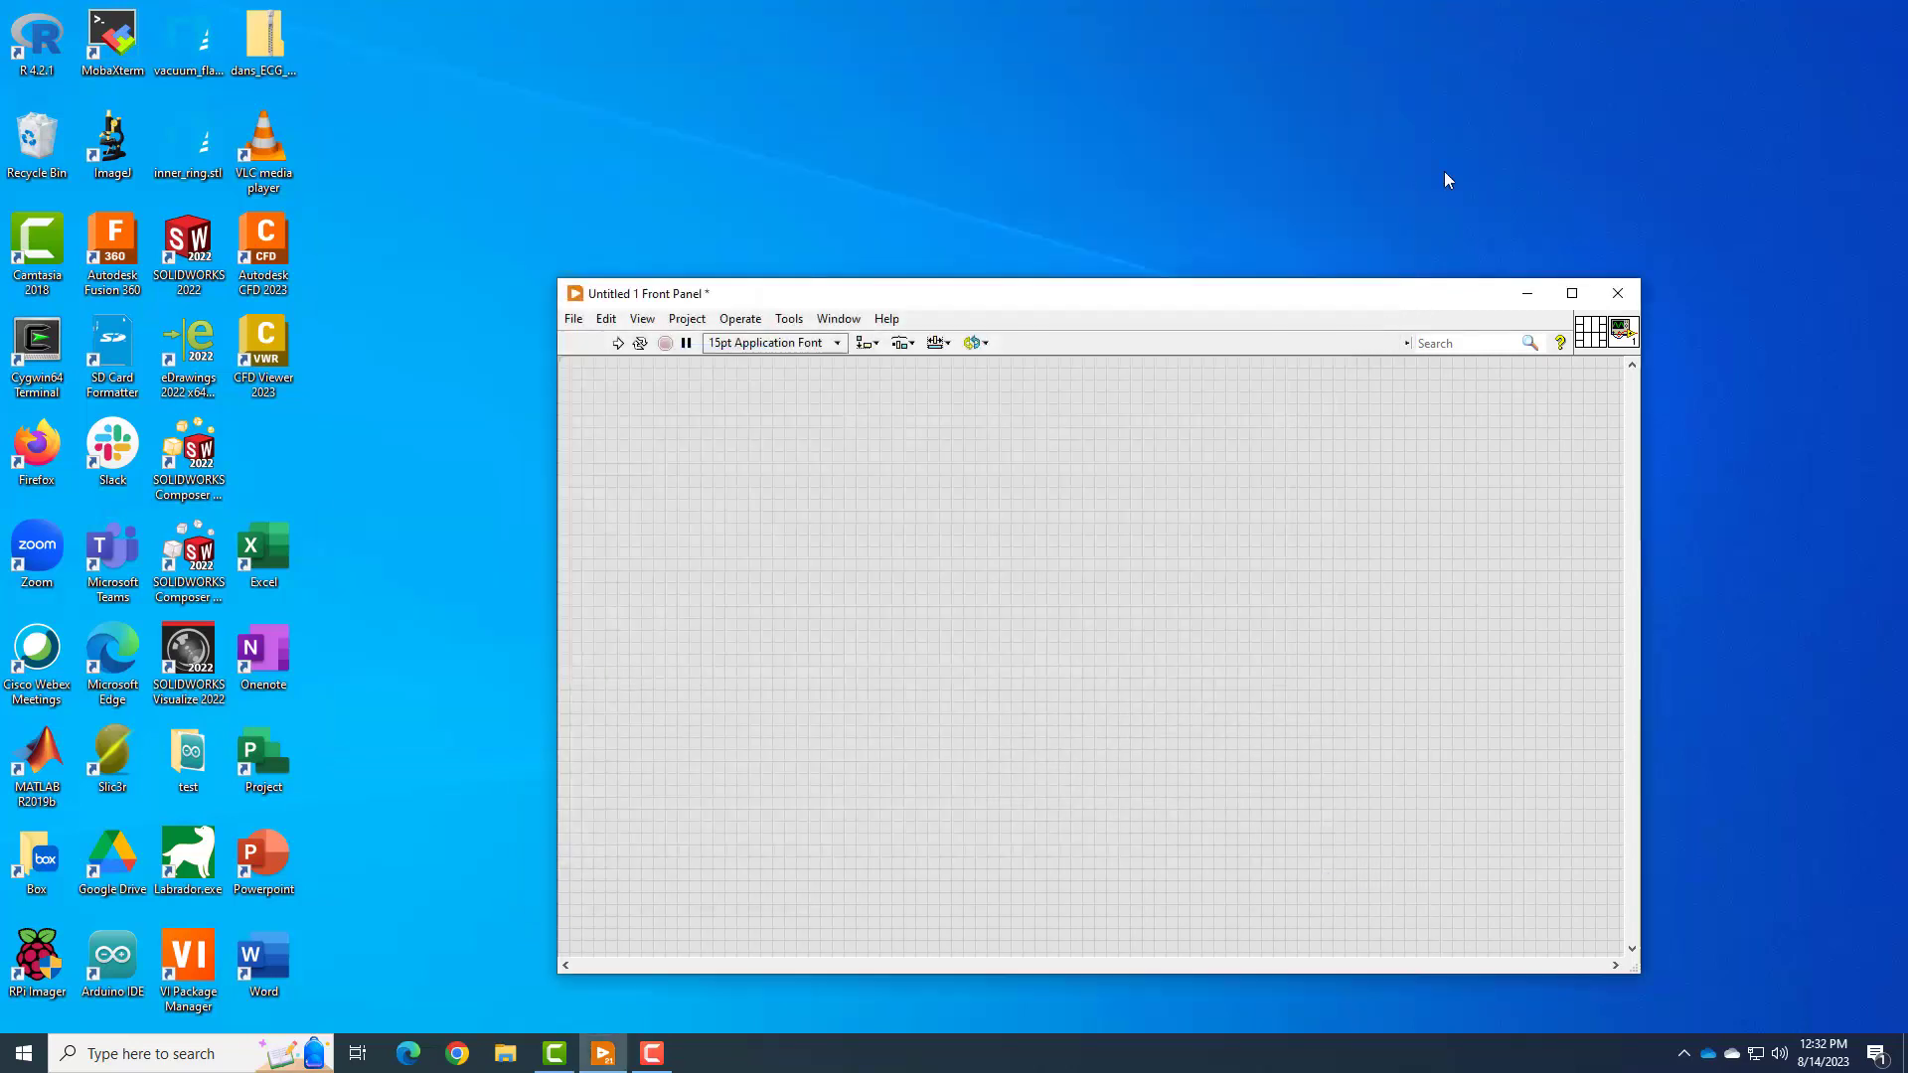
pyautogui.click(1617, 295)
pyautogui.click(958, 609)
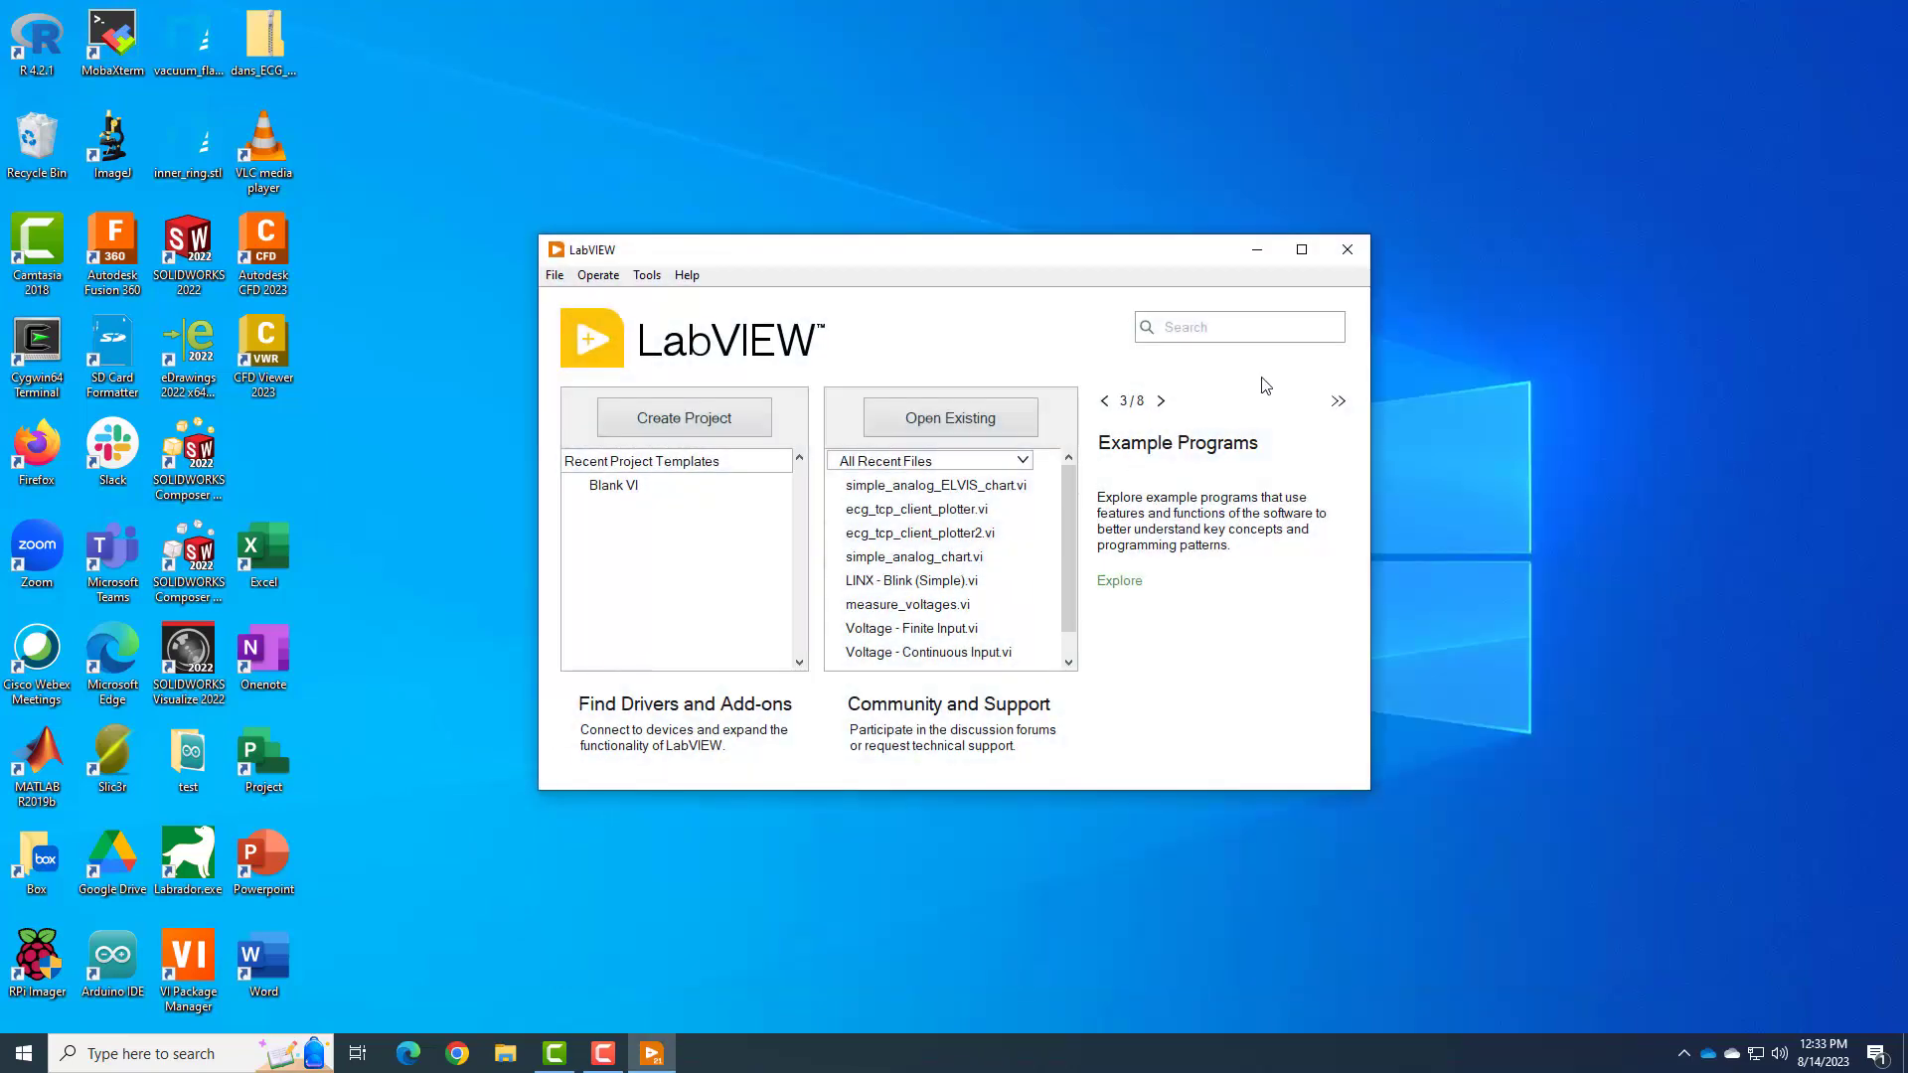
pyautogui.click(1345, 257)
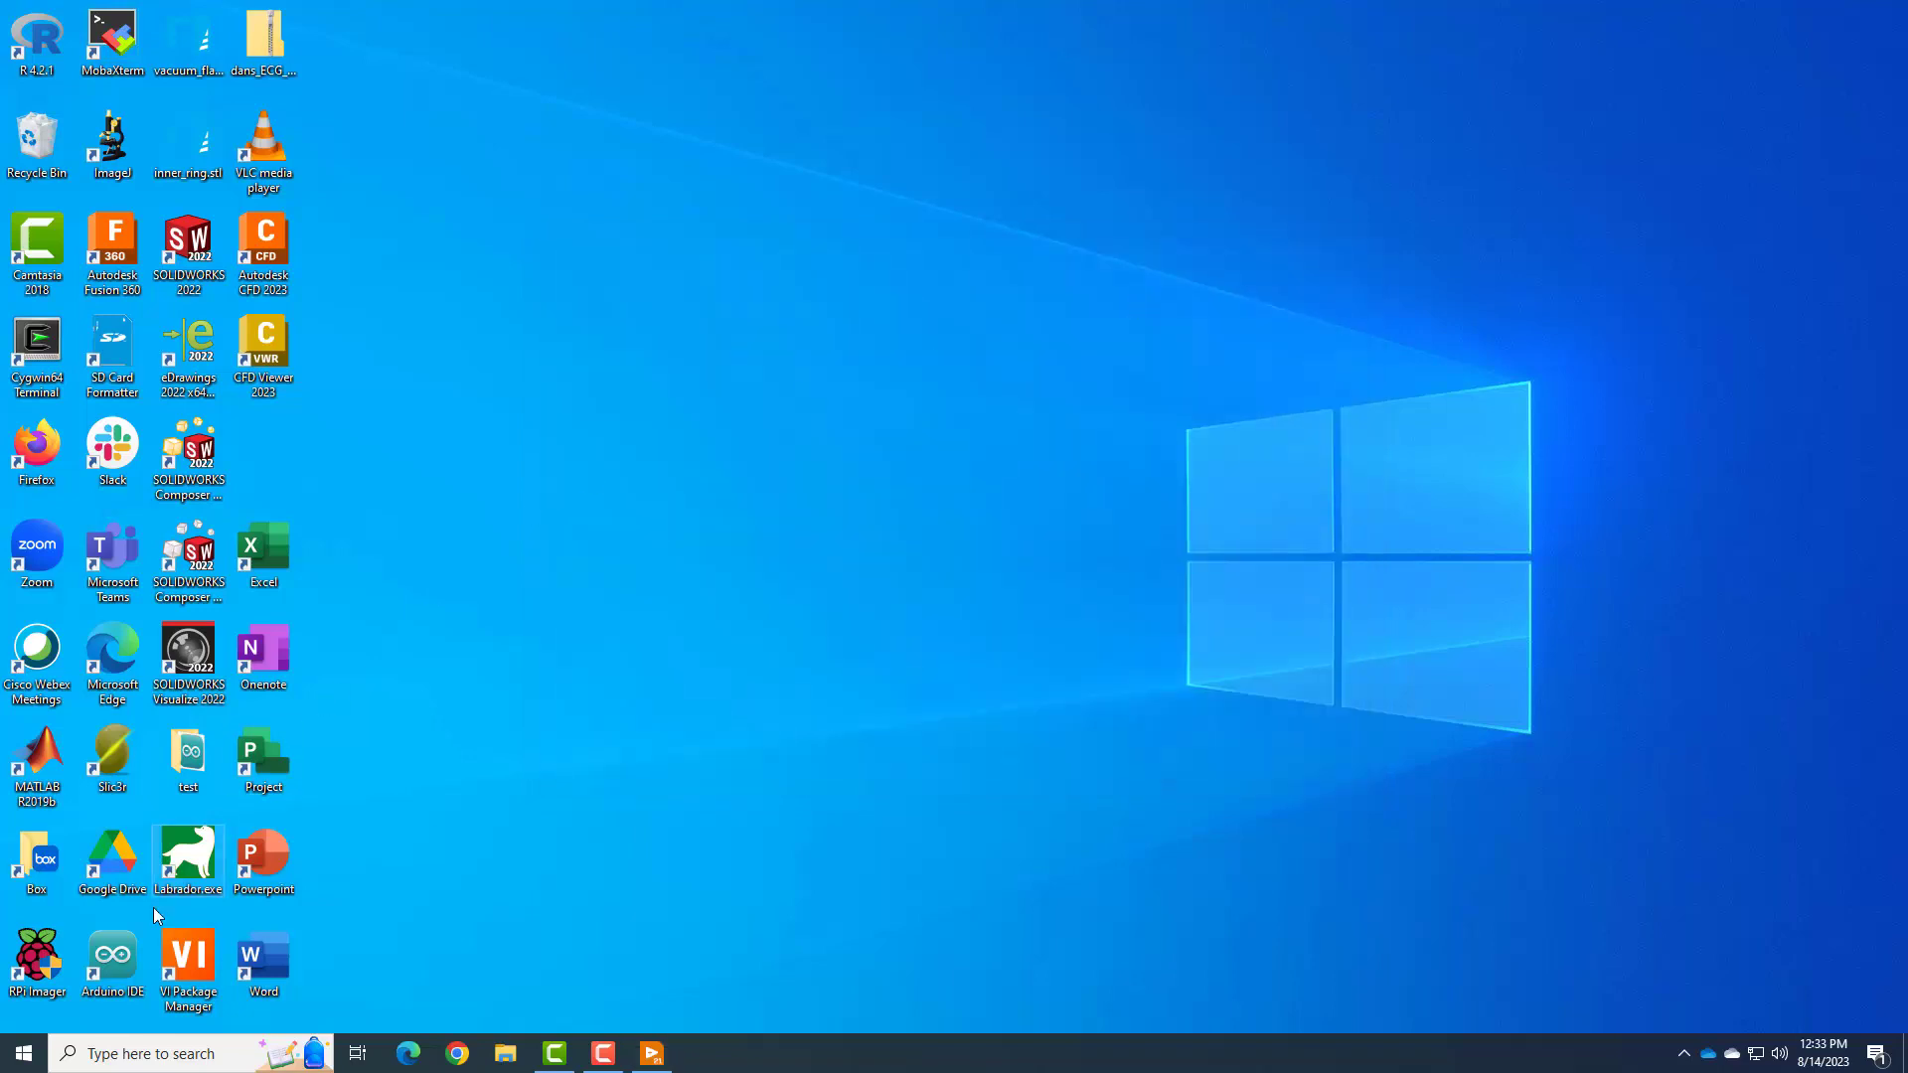
pyautogui.click(129, 1055)
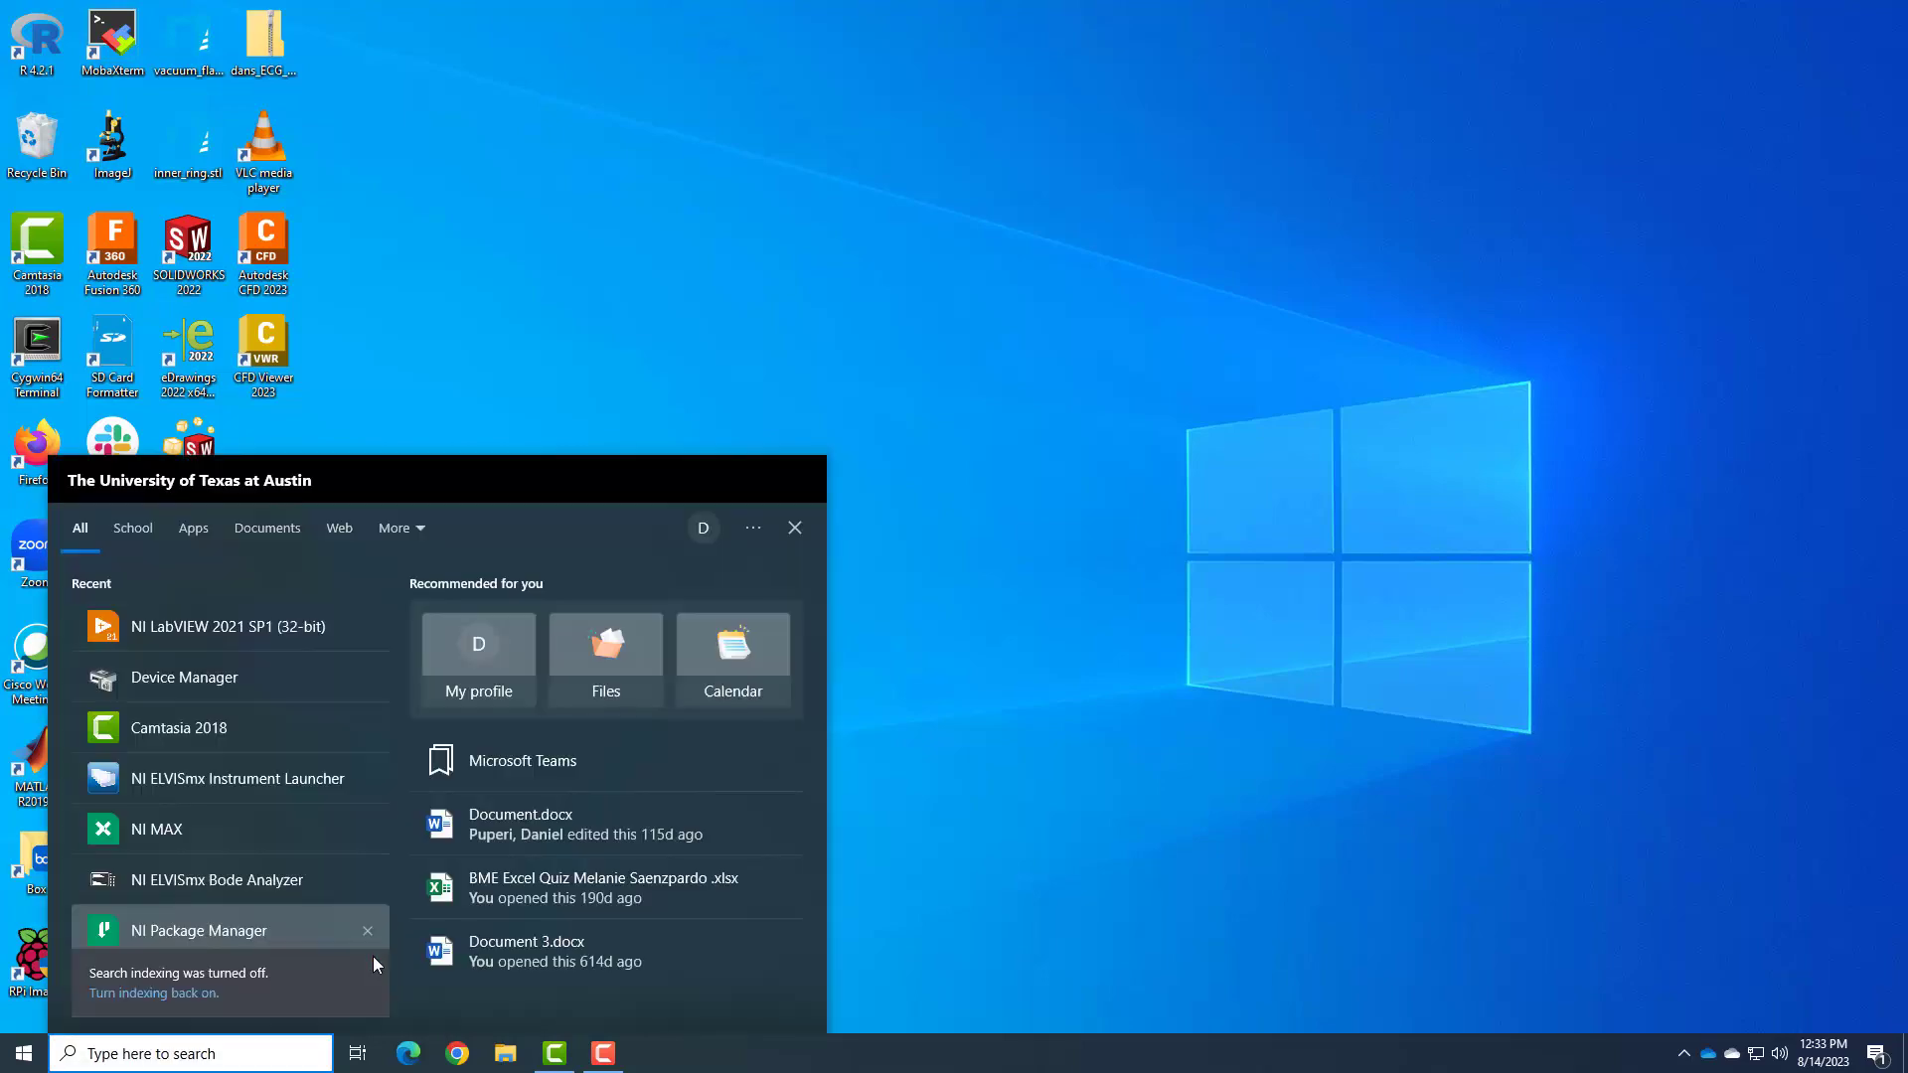
# Launch NI Package Manager, filter installed packages by 'elvis', then tick and untick NI-ELVISmx 19.0.0
pyautogui.press('Escape')
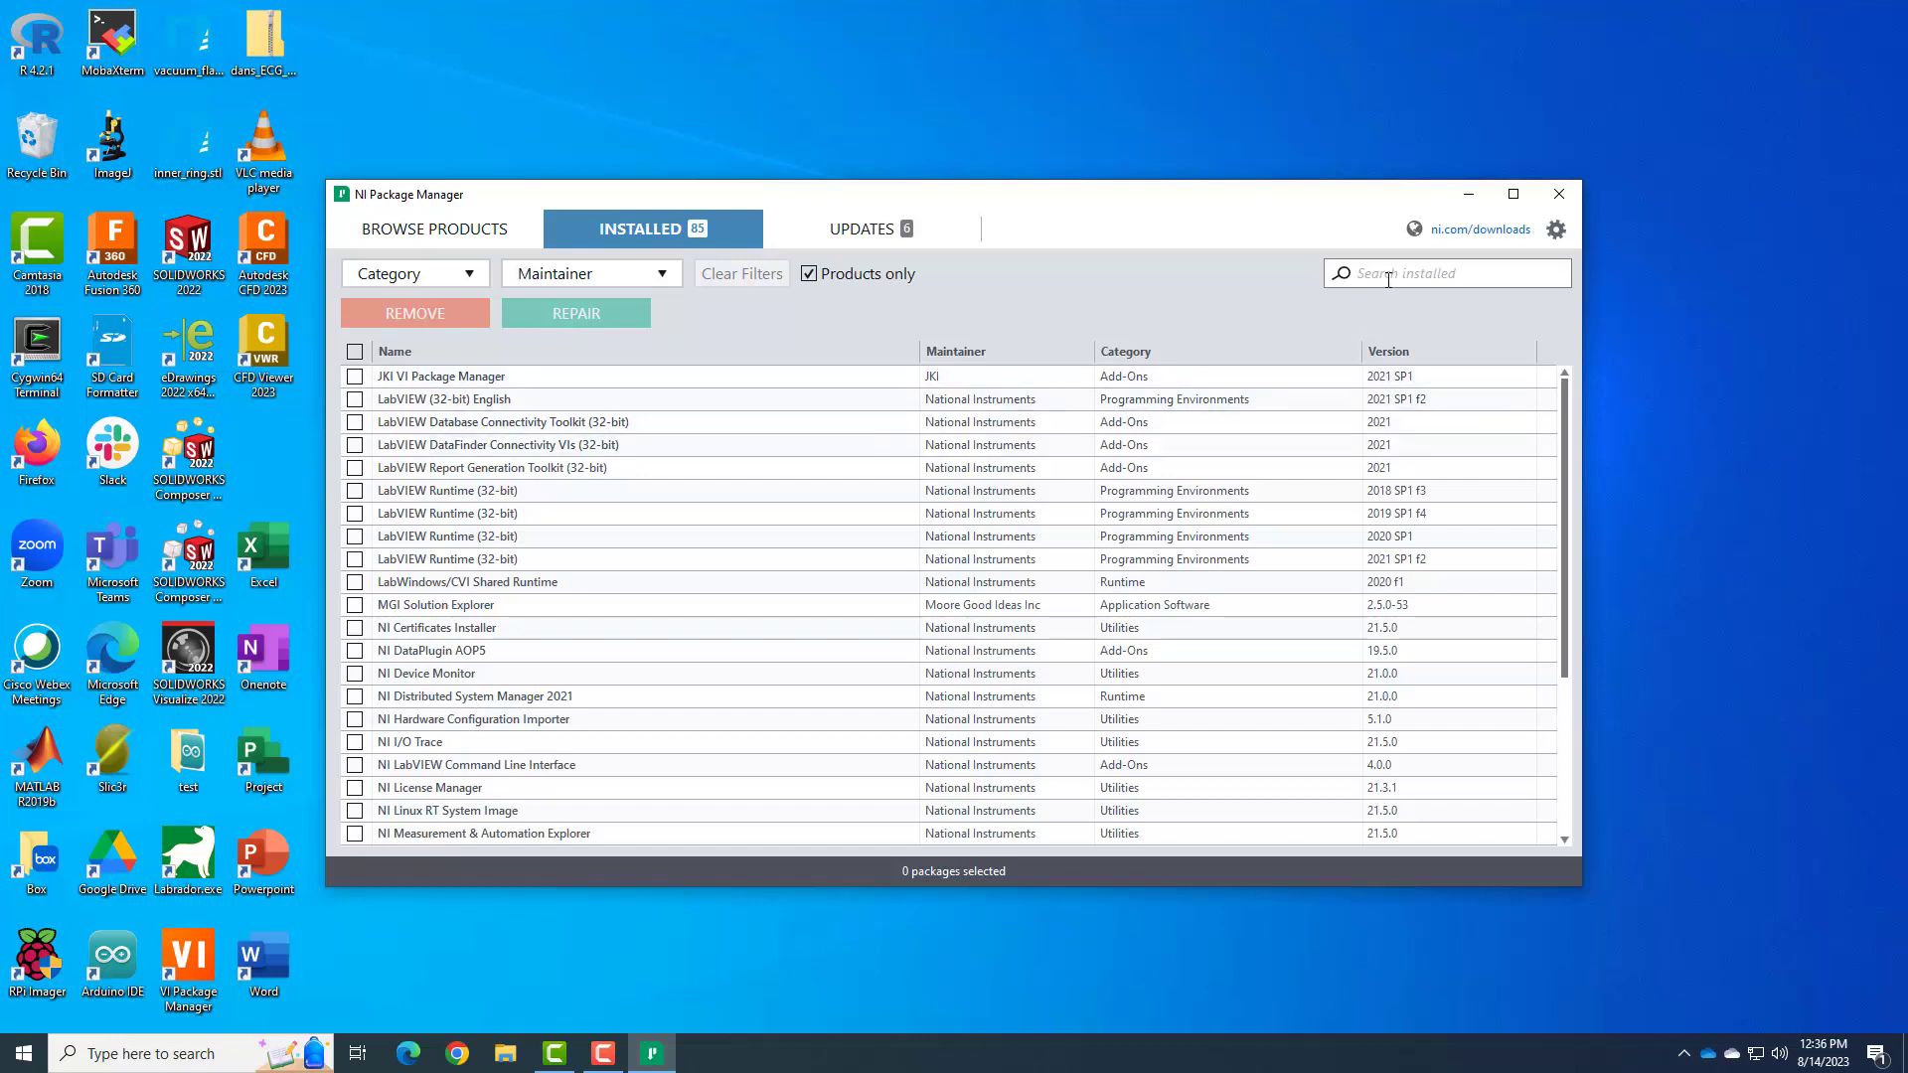
pyautogui.write('elvis')
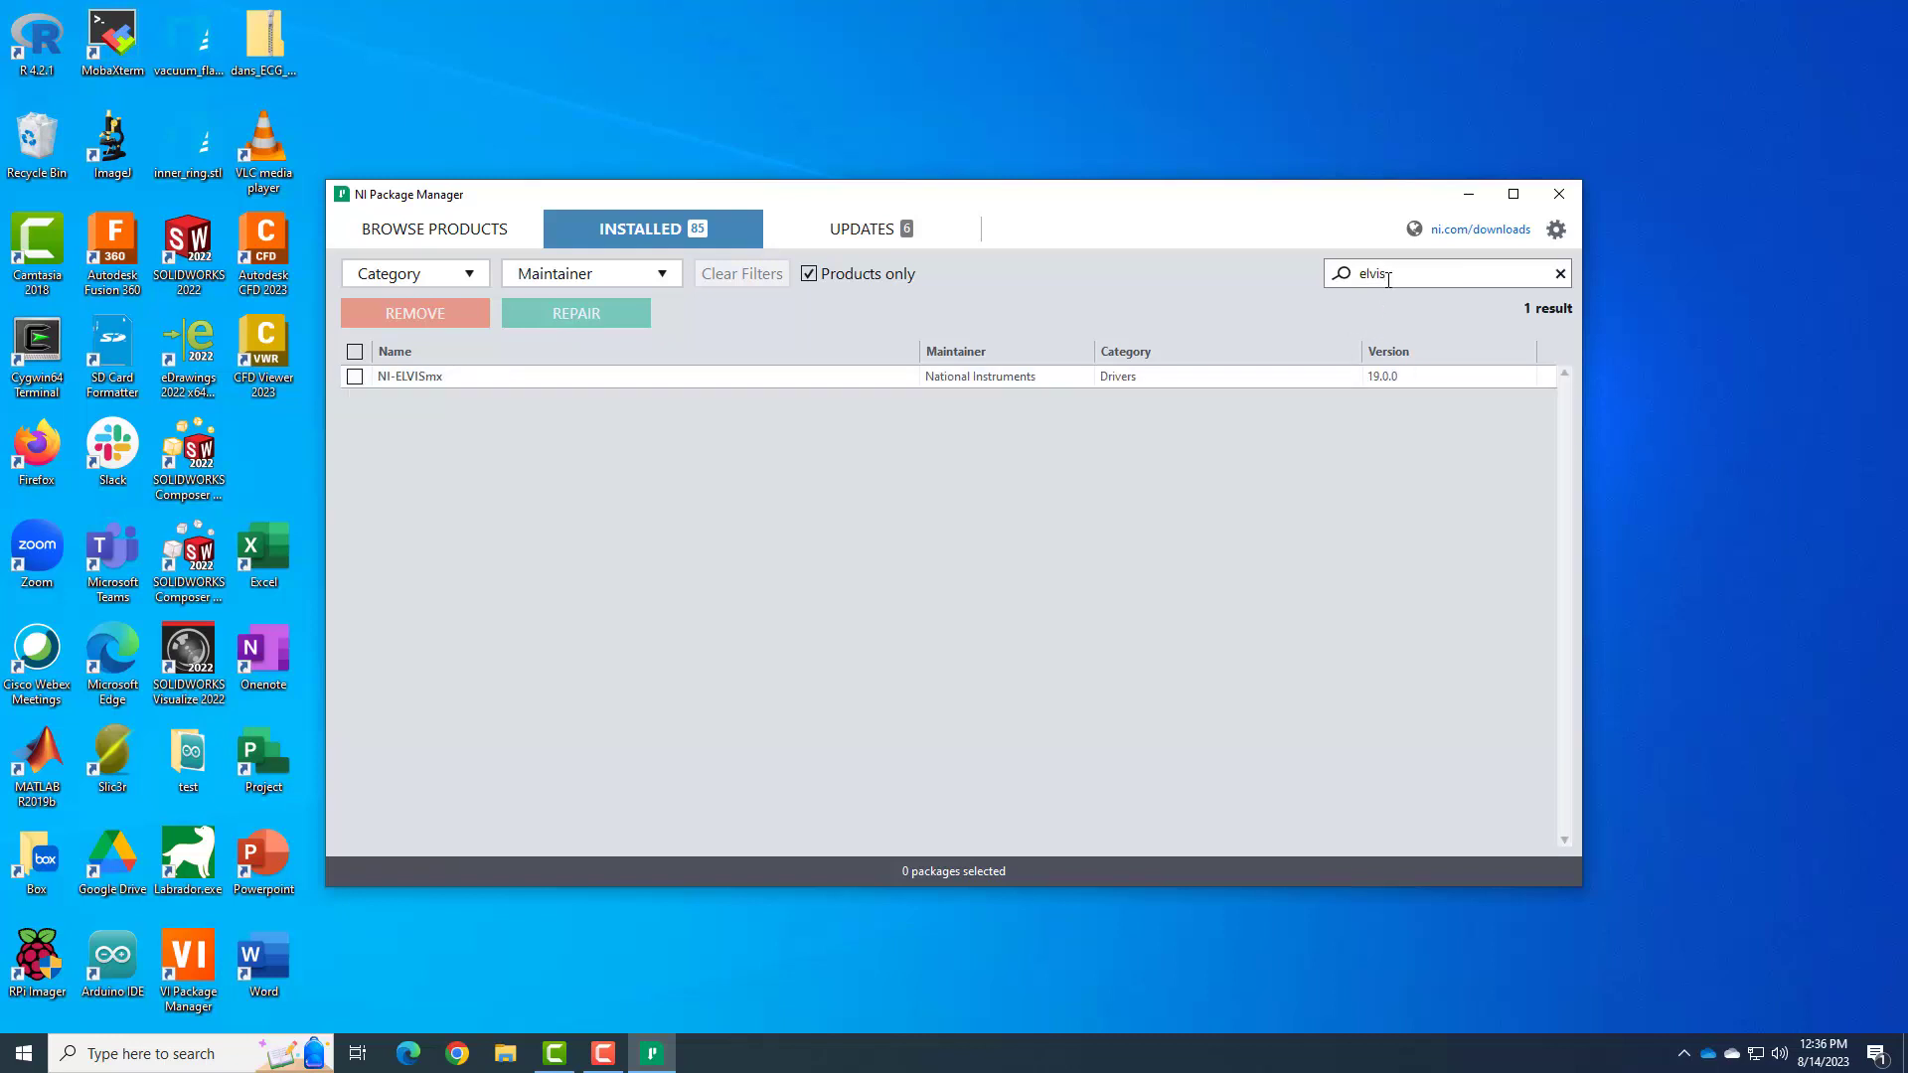
pyautogui.moveTo(420, 382)
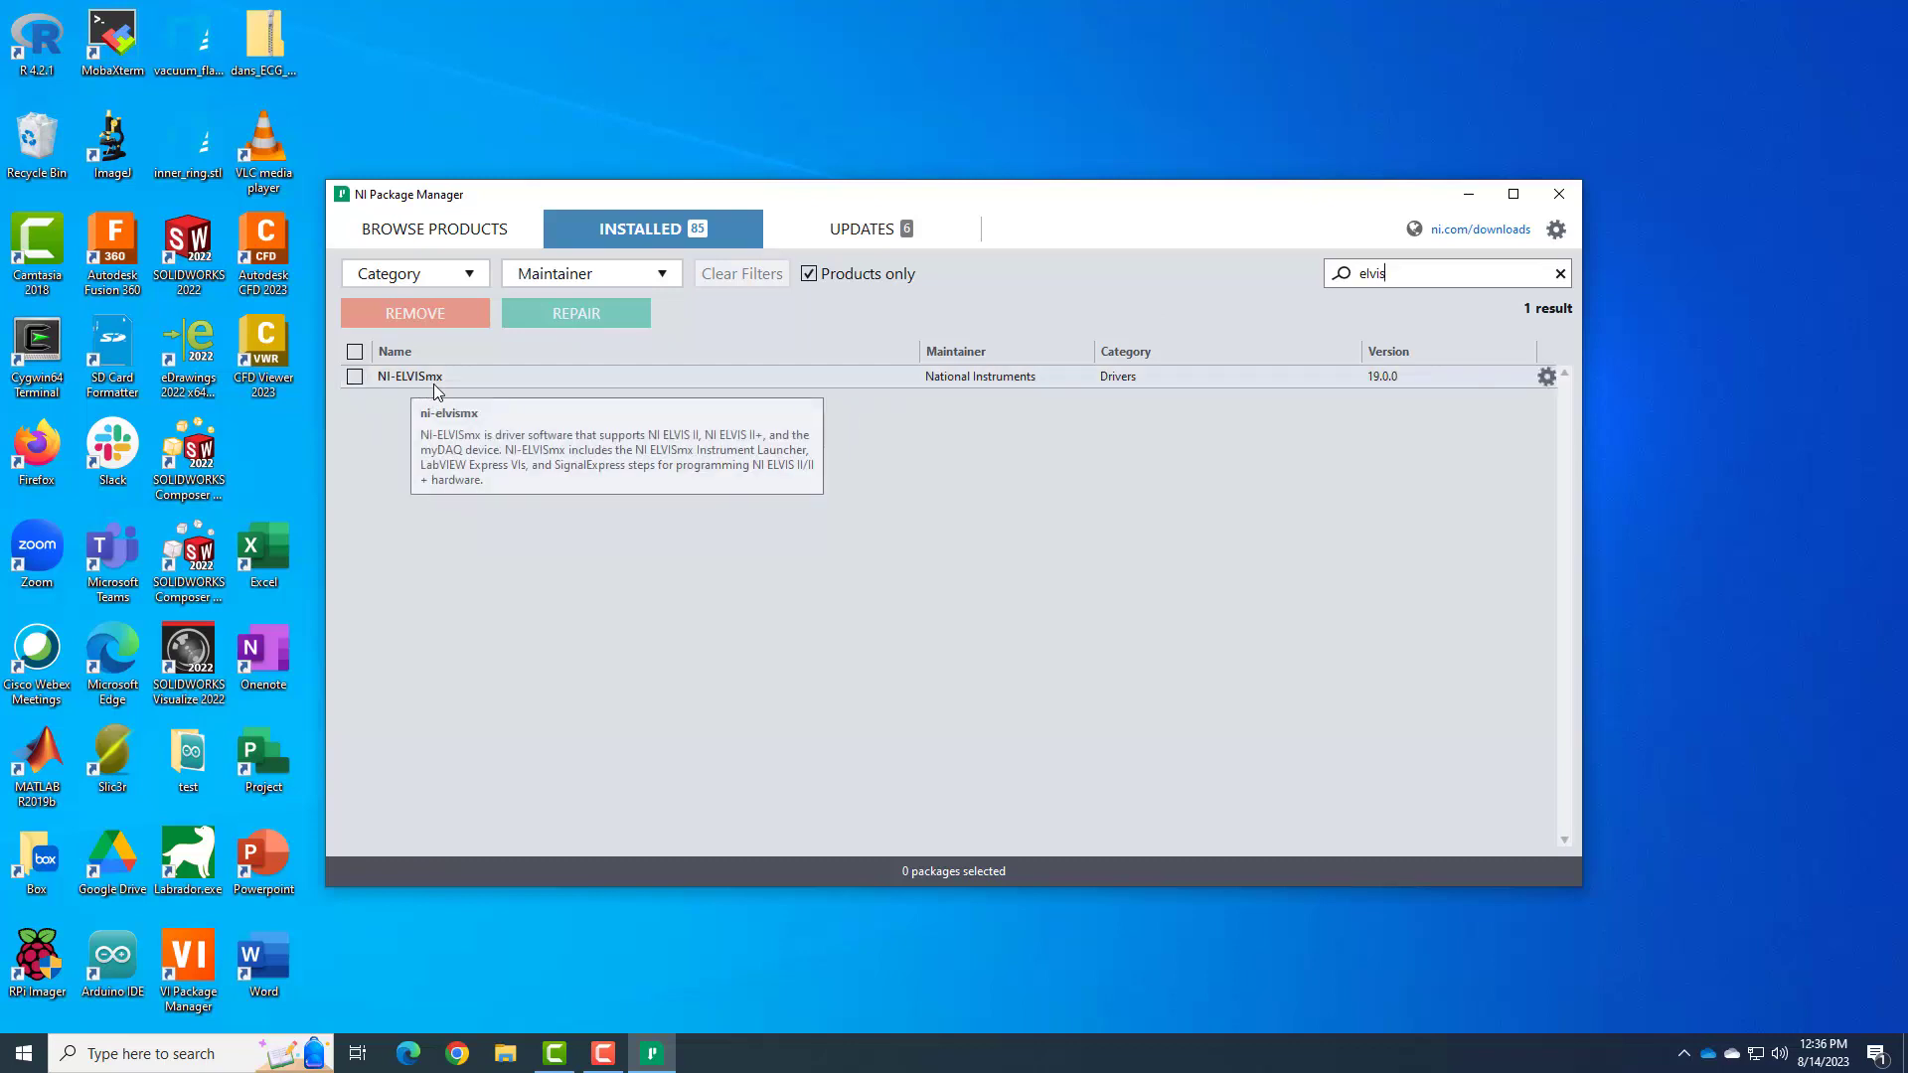
pyautogui.click(355, 377)
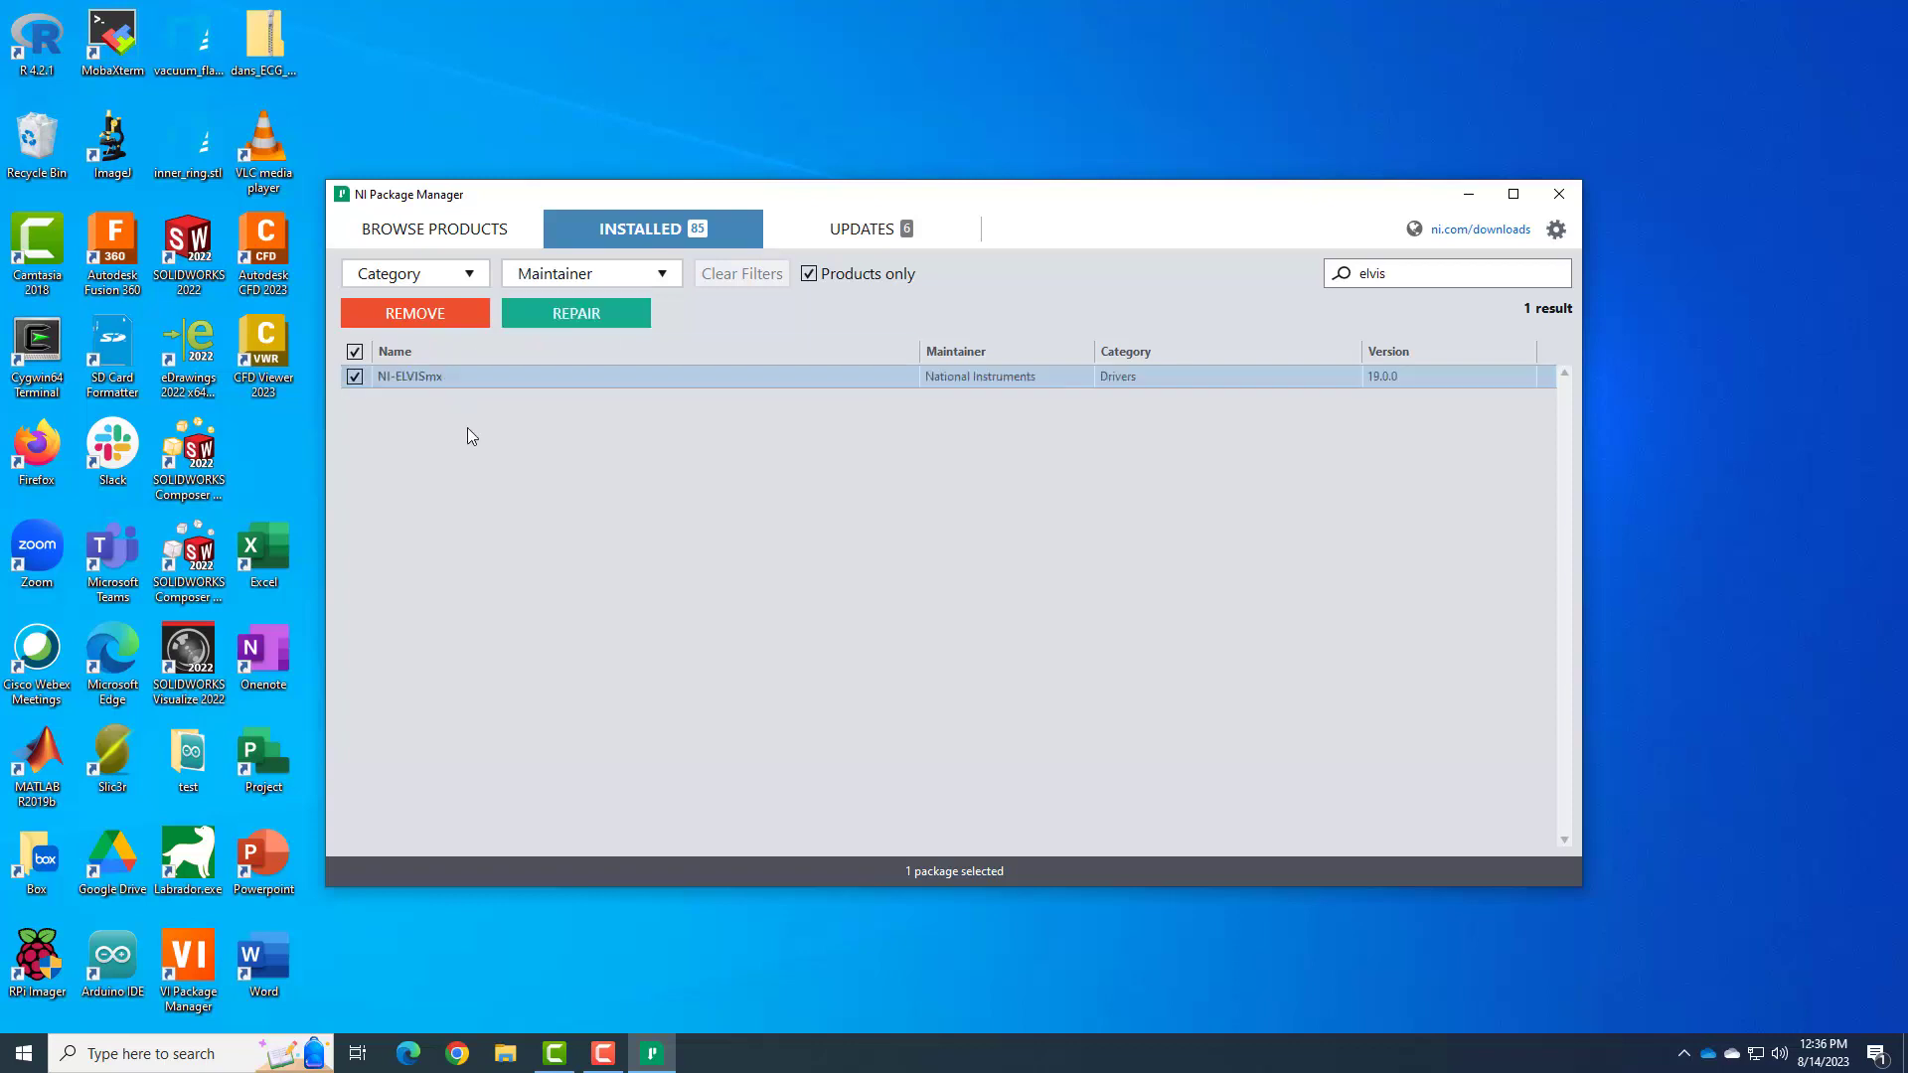
pyautogui.click(353, 376)
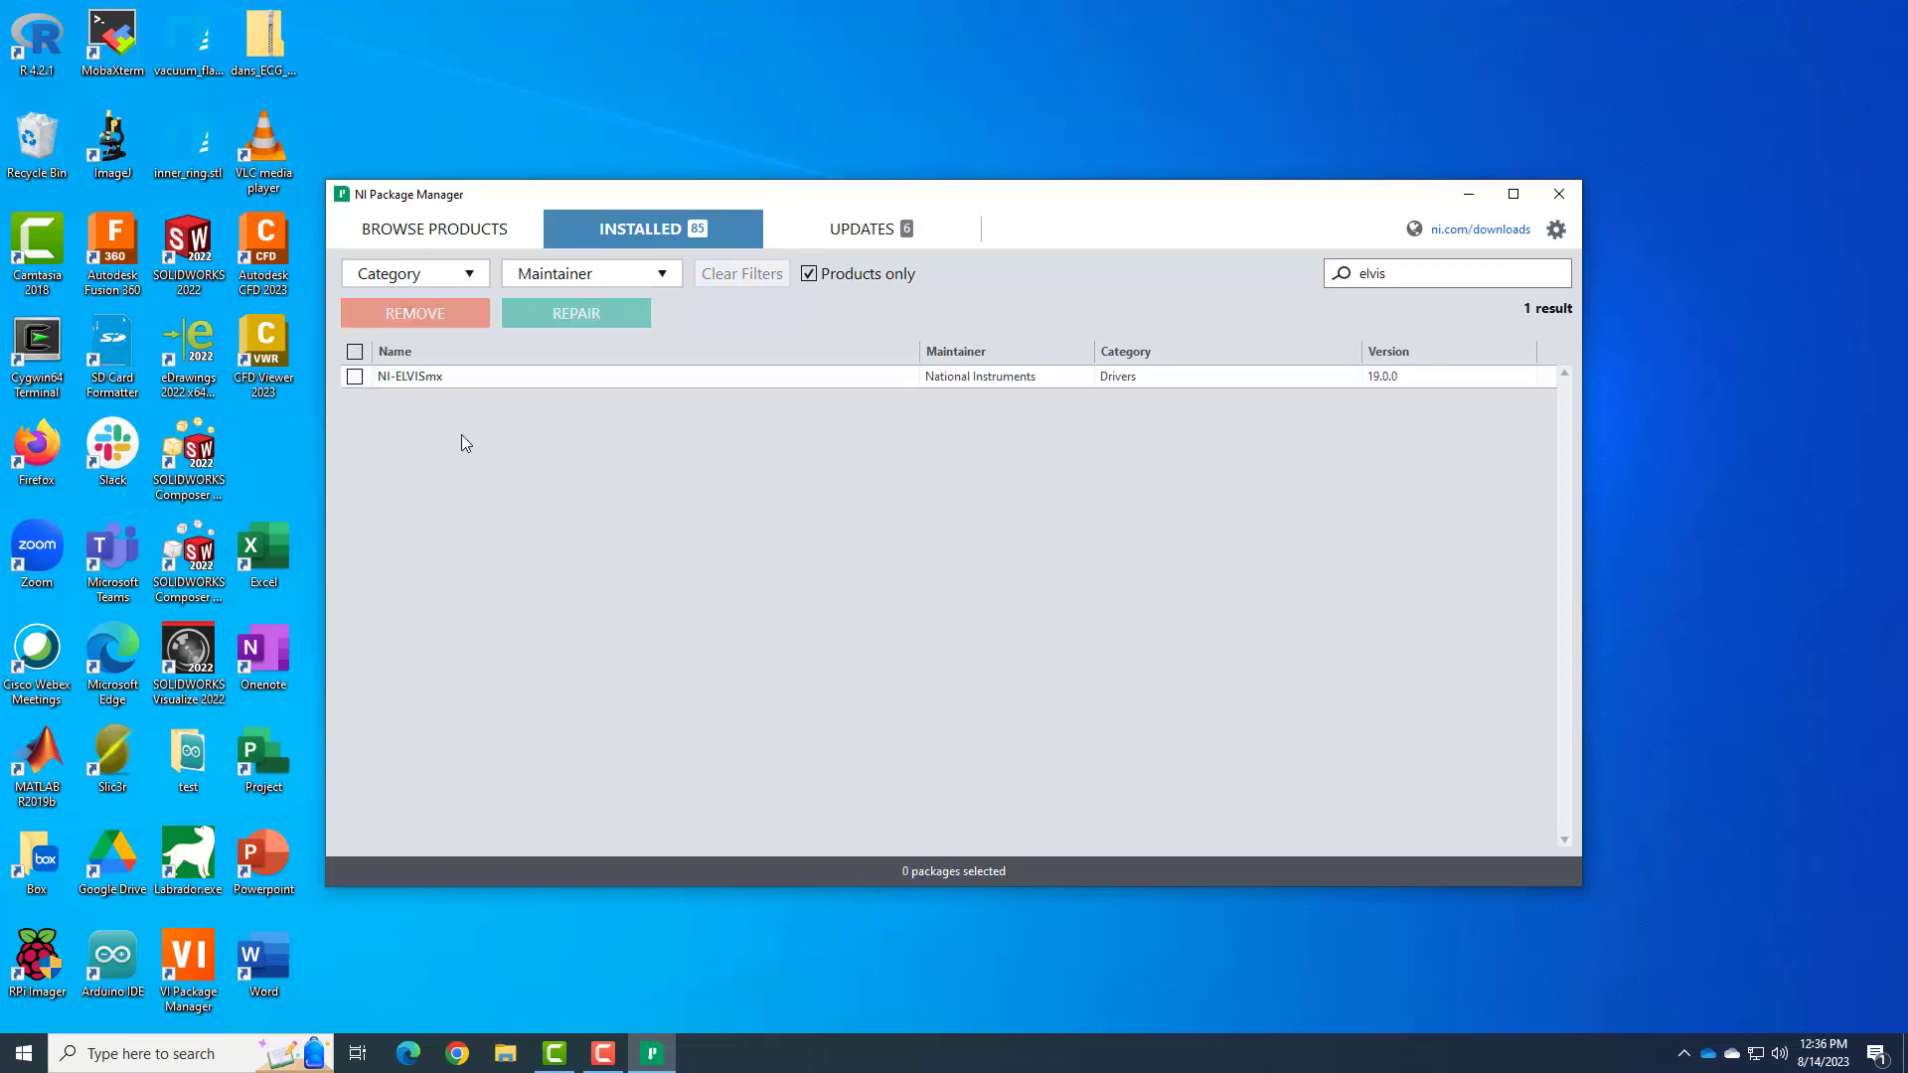